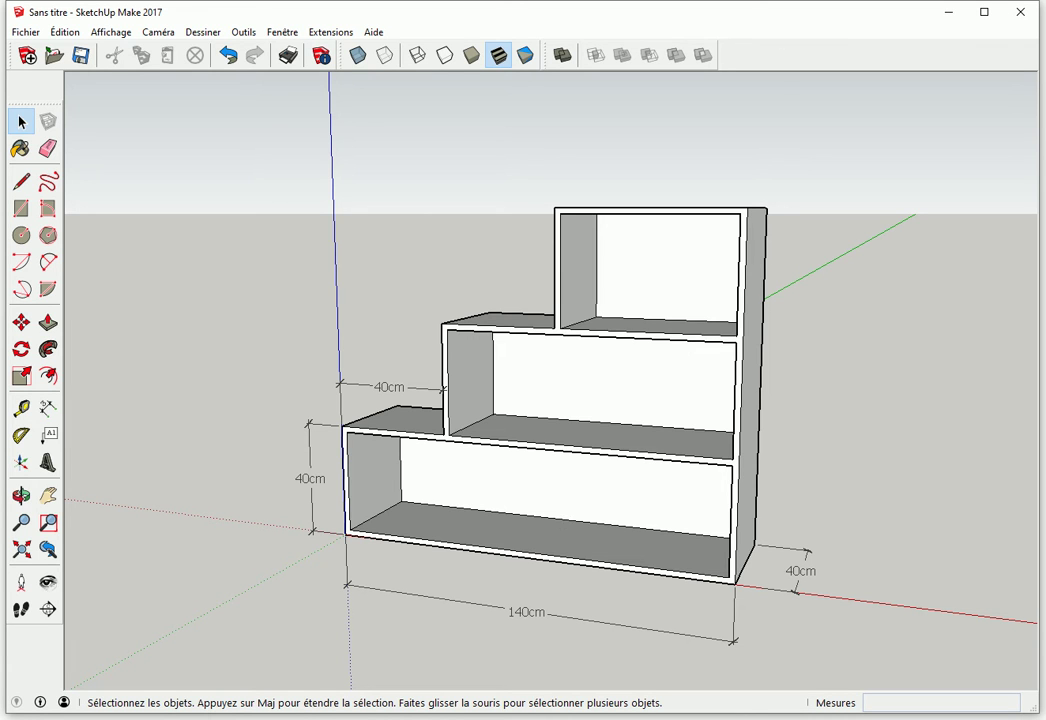
Step: Switch from the finished shelving model to the browser showing the YouTube tutorial
{"action": "left_click", "coordinate": [155, 680]}
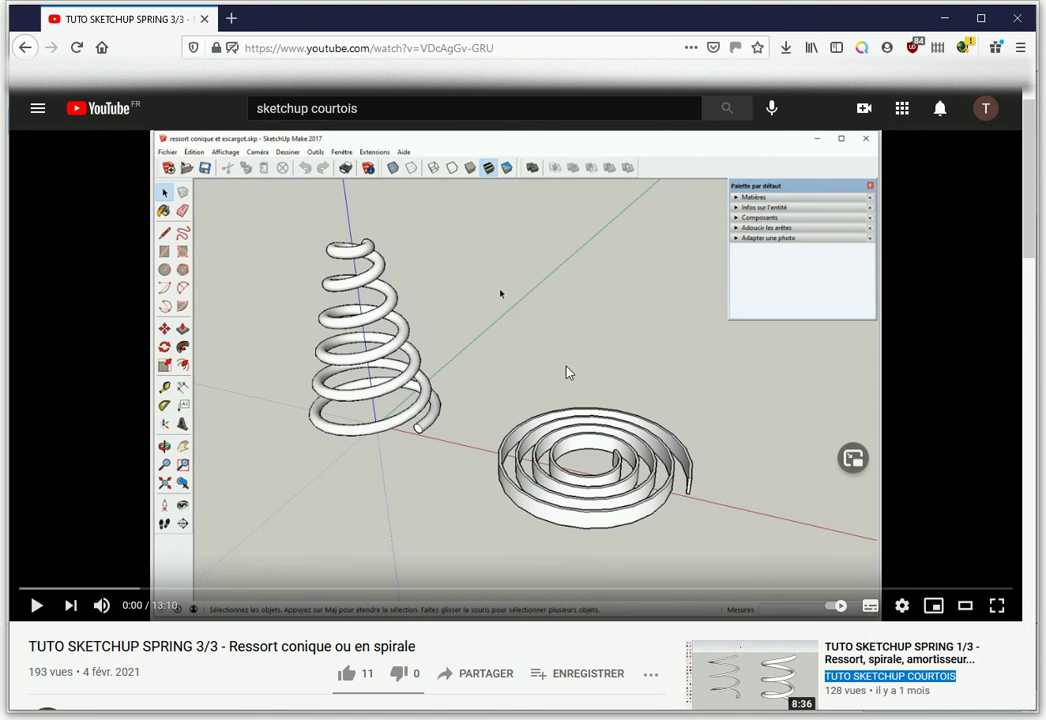
Step: Open the tutorial channel's page and list all of its uploaded videos
{"action": "scroll", "coordinate": [615, 358], "scroll_direction": "down", "scroll_amount": 3}
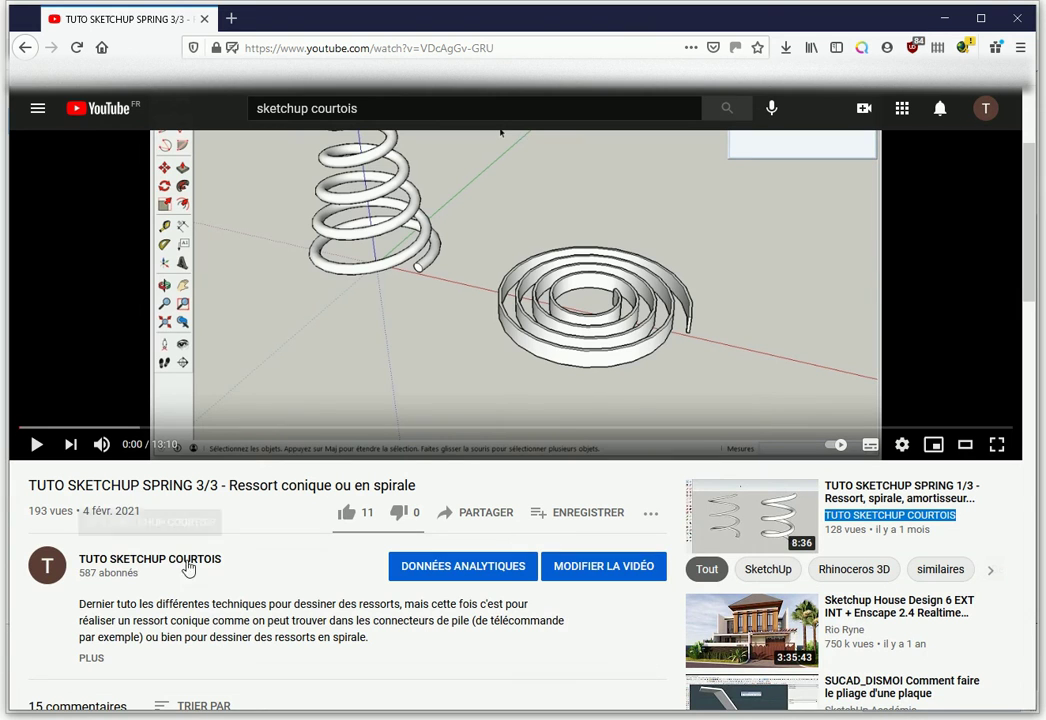
{"action": "left_click", "coordinate": [86, 562]}
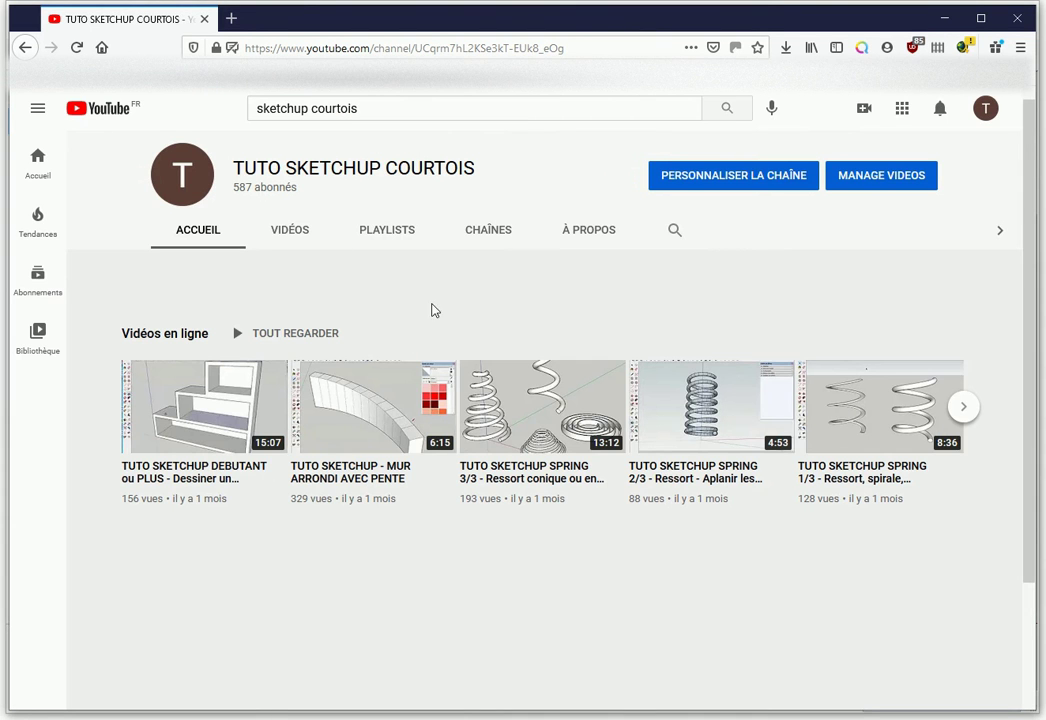
{"action": "left_click", "coordinate": [288, 241]}
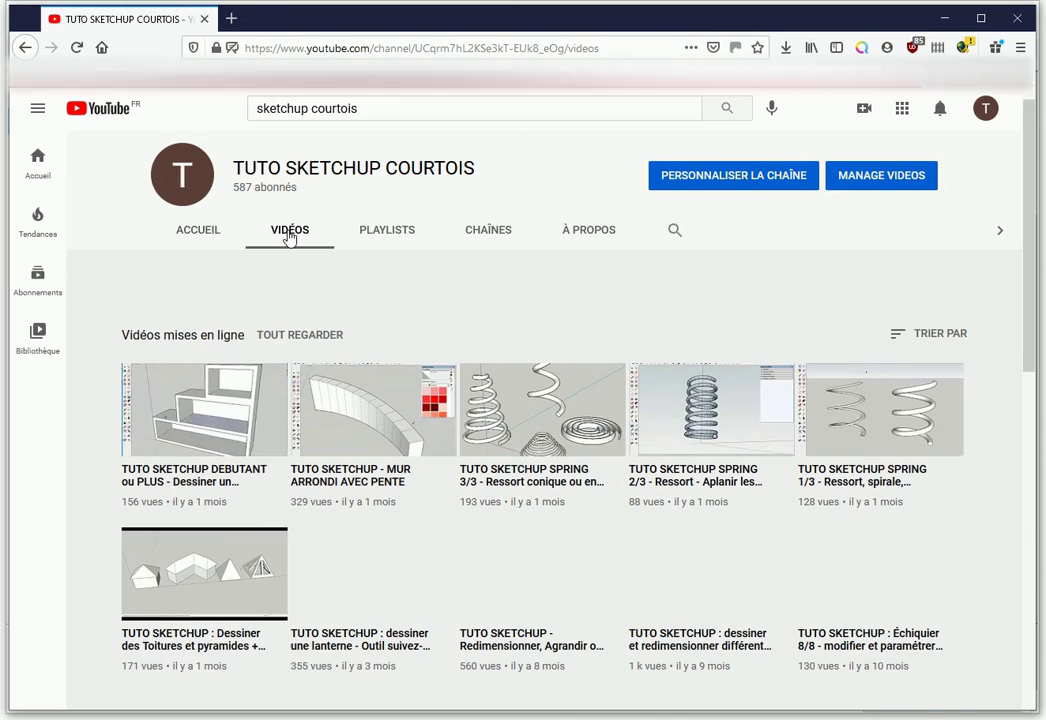
Step: Scroll through the channel's video grid, then close the browser to return to SketchUp
{"action": "scroll", "coordinate": [540, 370], "scroll_direction": "down", "scroll_amount": 5}
{"action": "scroll", "coordinate": [567, 390], "scroll_direction": "down", "scroll_amount": 5}
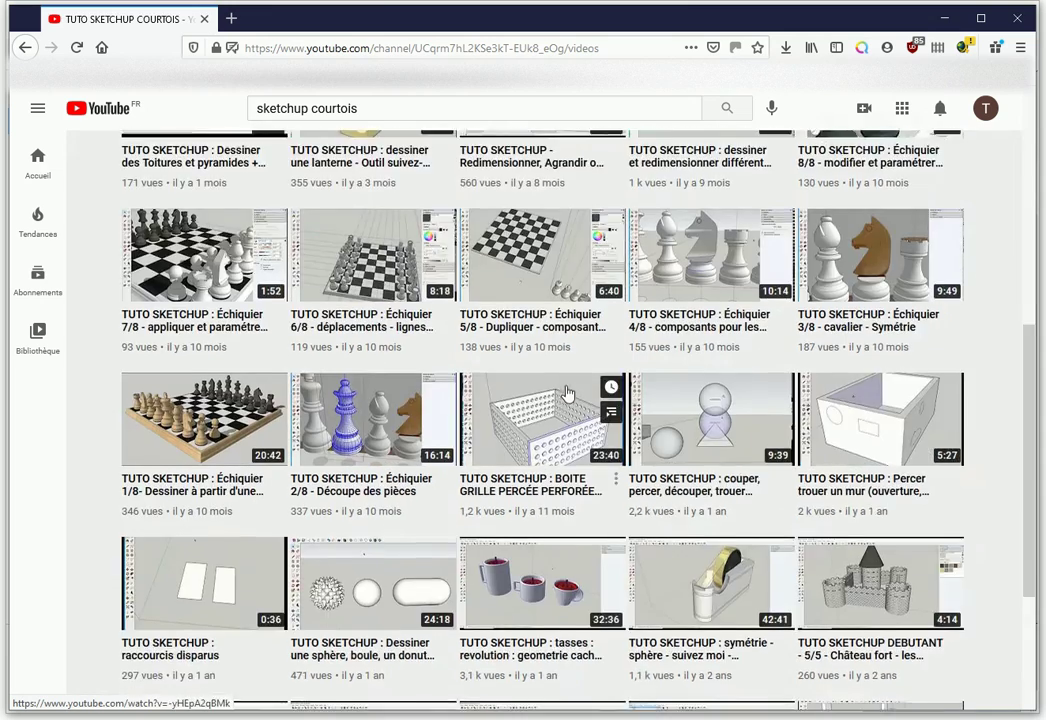
{"action": "scroll", "coordinate": [567, 403], "scroll_direction": "up", "scroll_amount": 5}
{"action": "scroll", "coordinate": [566, 404], "scroll_direction": "up", "scroll_amount": 3}
{"action": "scroll", "coordinate": [565, 406], "scroll_direction": "up", "scroll_amount": 2}
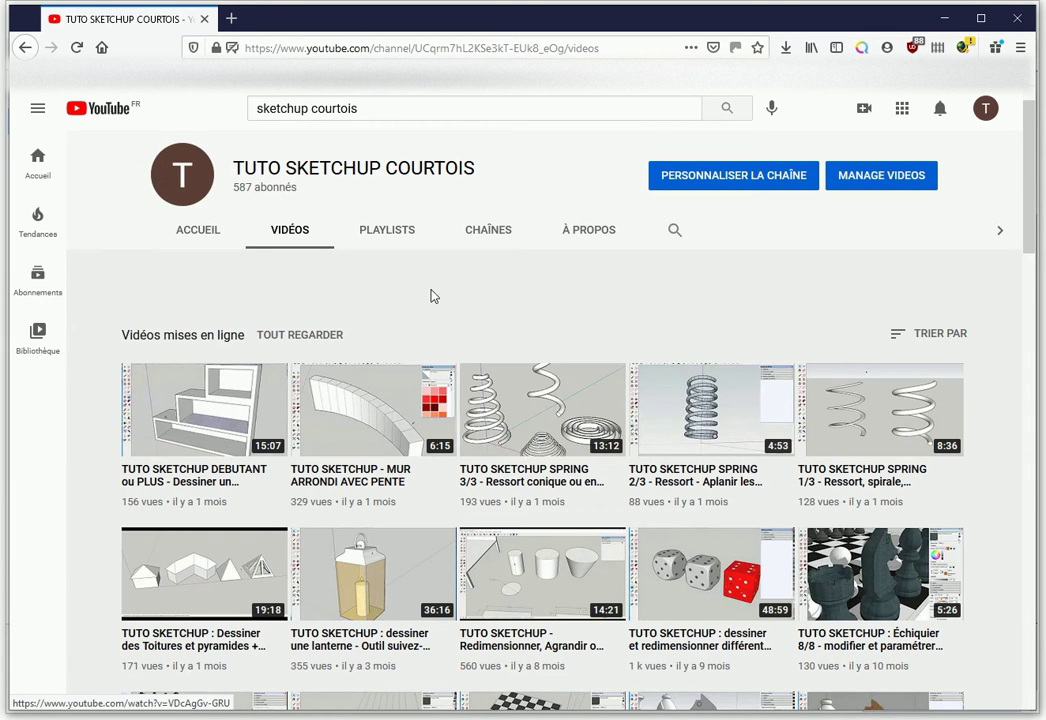
{"action": "mouse_move", "coordinate": [204, 409]}
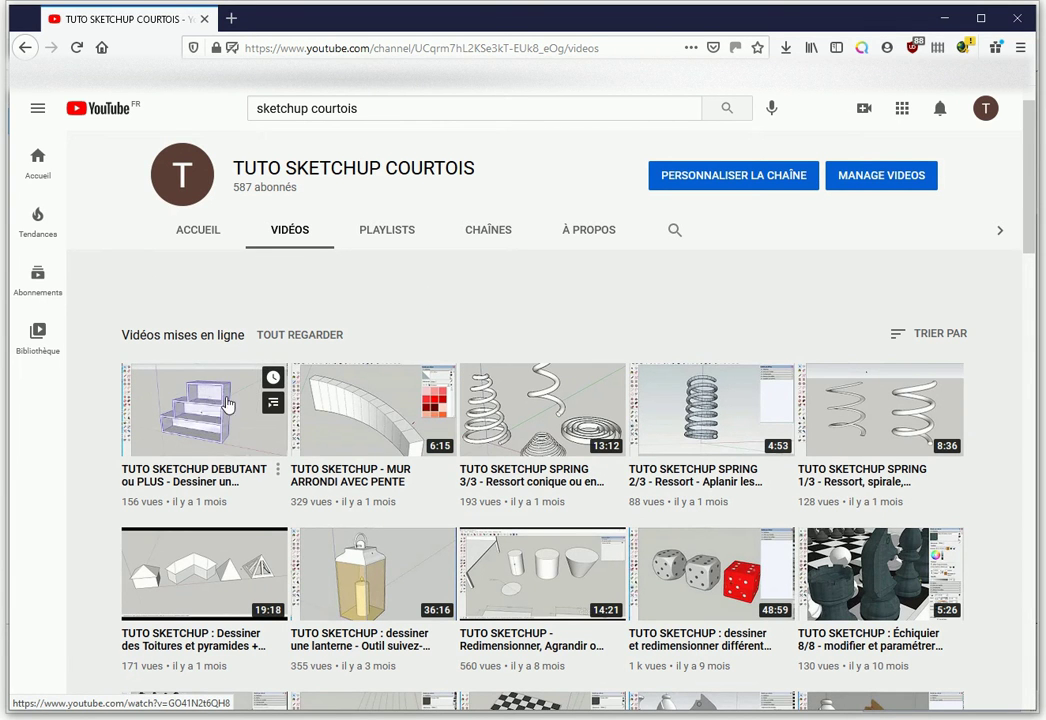
{"action": "scroll", "coordinate": [535, 332], "scroll_direction": "down", "scroll_amount": 2}
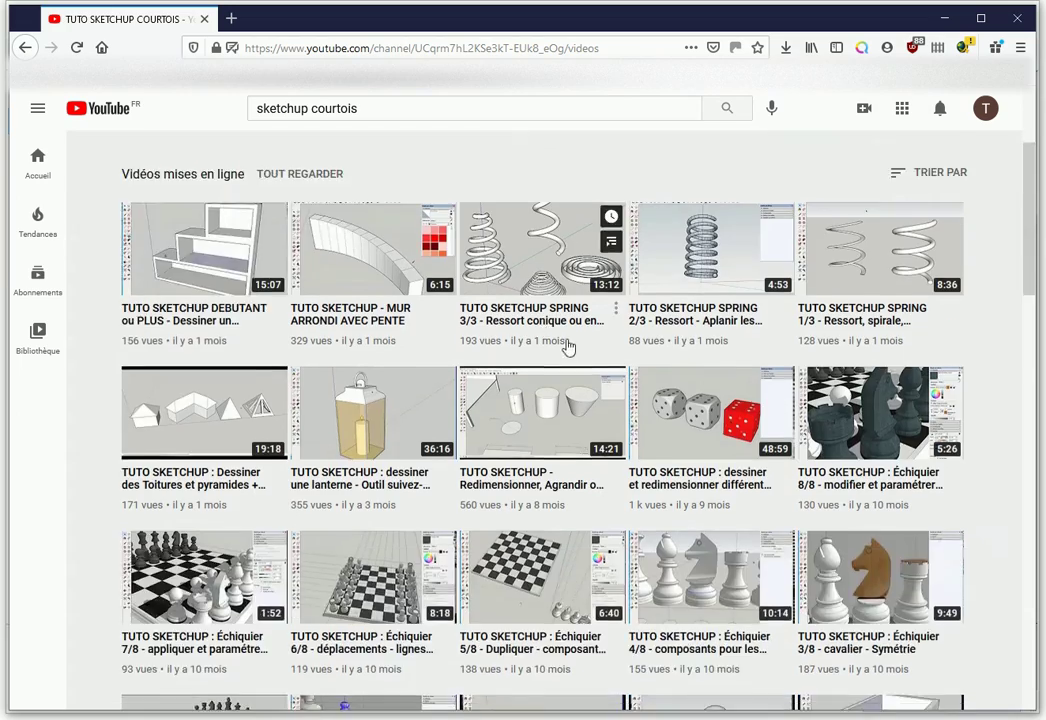
{"action": "scroll", "coordinate": [567, 343], "scroll_direction": "down", "scroll_amount": 3}
{"action": "scroll", "coordinate": [575, 360], "scroll_direction": "down", "scroll_amount": 3}
{"action": "scroll", "coordinate": [579, 367], "scroll_direction": "down", "scroll_amount": 4}
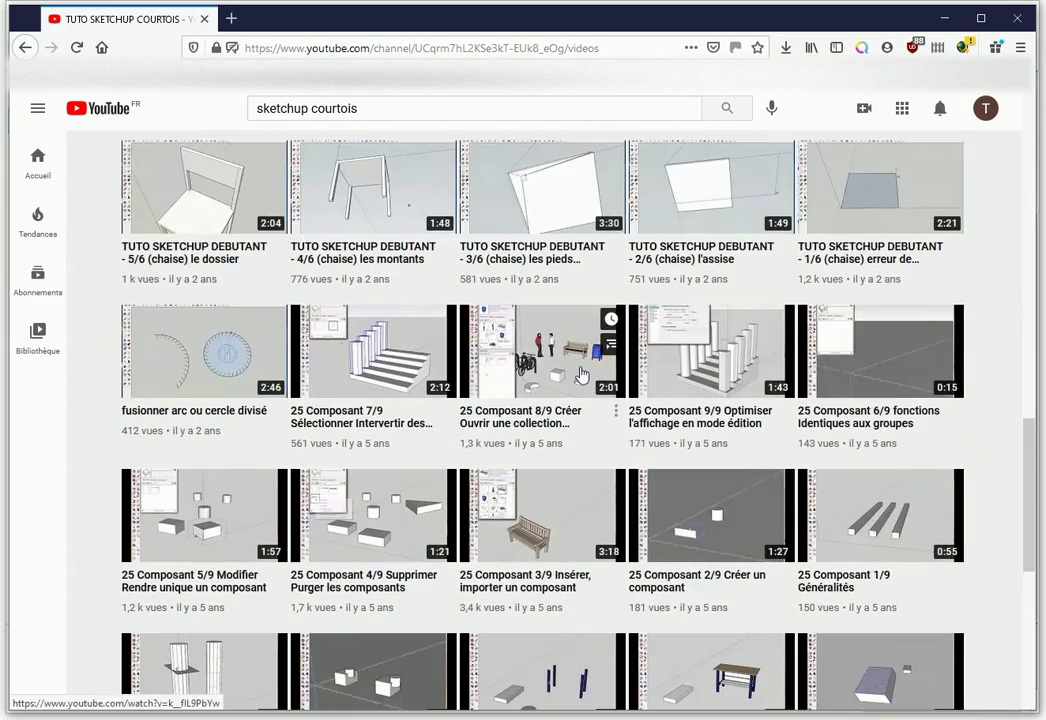
{"action": "scroll", "coordinate": [583, 378], "scroll_direction": "down", "scroll_amount": 3}
{"action": "scroll", "coordinate": [584, 381], "scroll_direction": "down", "scroll_amount": 2}
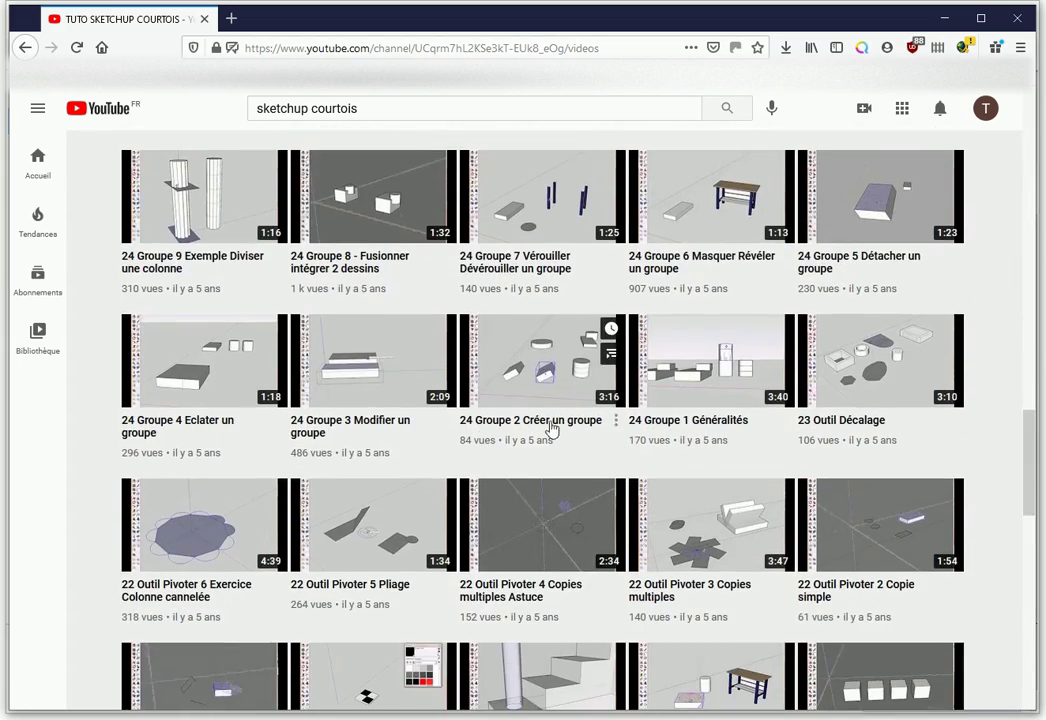
{"action": "mouse_move", "coordinate": [880, 360]}
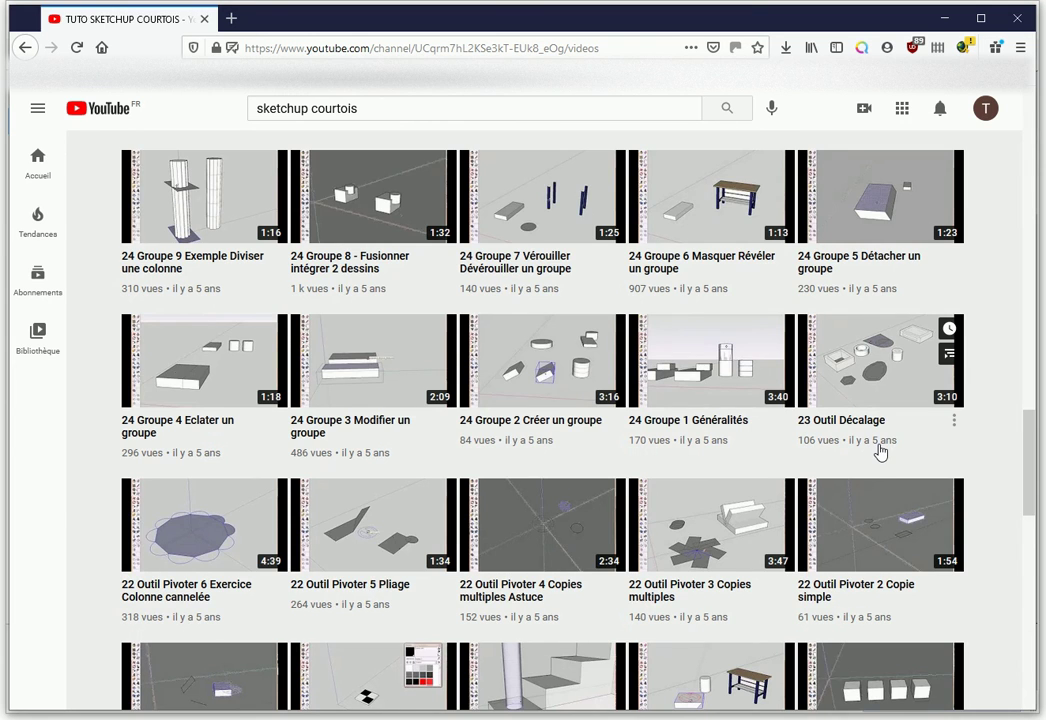
{"action": "scroll", "coordinate": [880, 452], "scroll_direction": "down", "scroll_amount": 3}
{"action": "scroll", "coordinate": [880, 453], "scroll_direction": "down", "scroll_amount": 3}
{"action": "scroll", "coordinate": [881, 456], "scroll_direction": "down", "scroll_amount": 3}
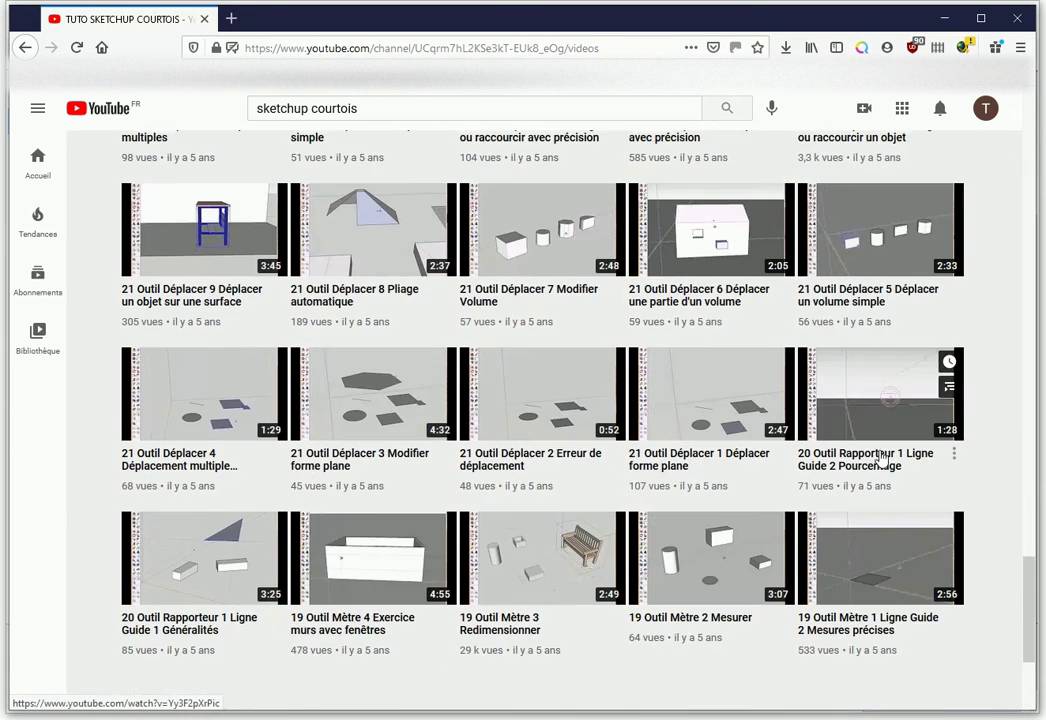
{"action": "scroll", "coordinate": [882, 458], "scroll_direction": "down", "scroll_amount": 2}
{"action": "scroll", "coordinate": [875, 480], "scroll_direction": "down", "scroll_amount": 3}
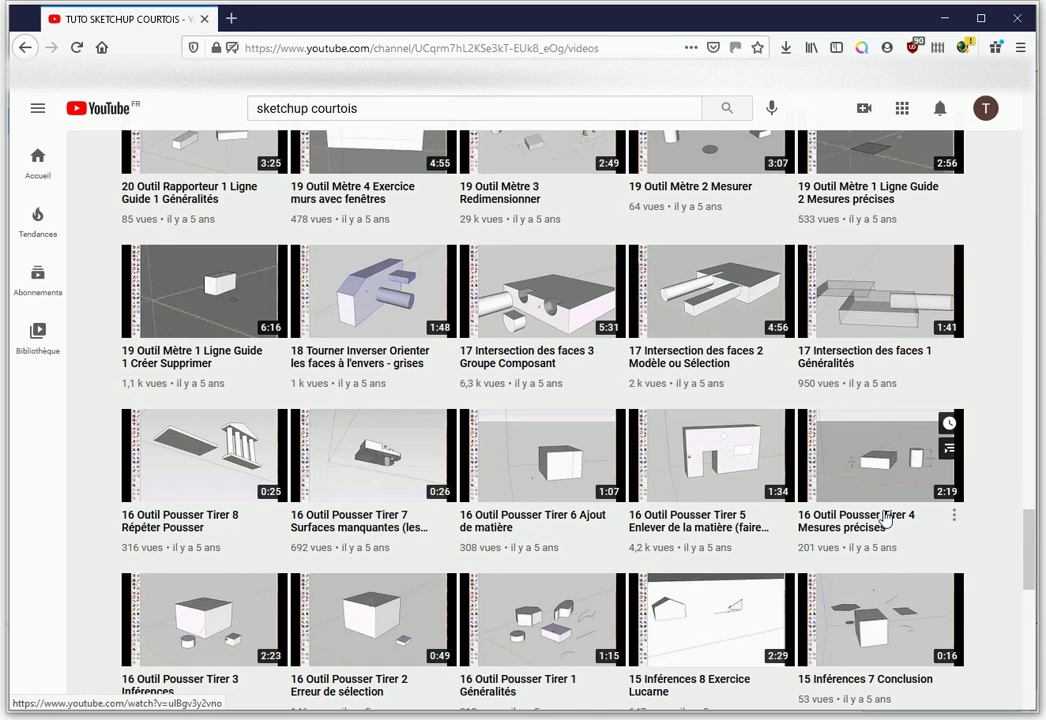
{"action": "scroll", "coordinate": [885, 516], "scroll_direction": "down", "scroll_amount": 2}
{"action": "scroll", "coordinate": [885, 516], "scroll_direction": "down", "scroll_amount": 3}
{"action": "scroll", "coordinate": [884, 516], "scroll_direction": "down", "scroll_amount": 4}
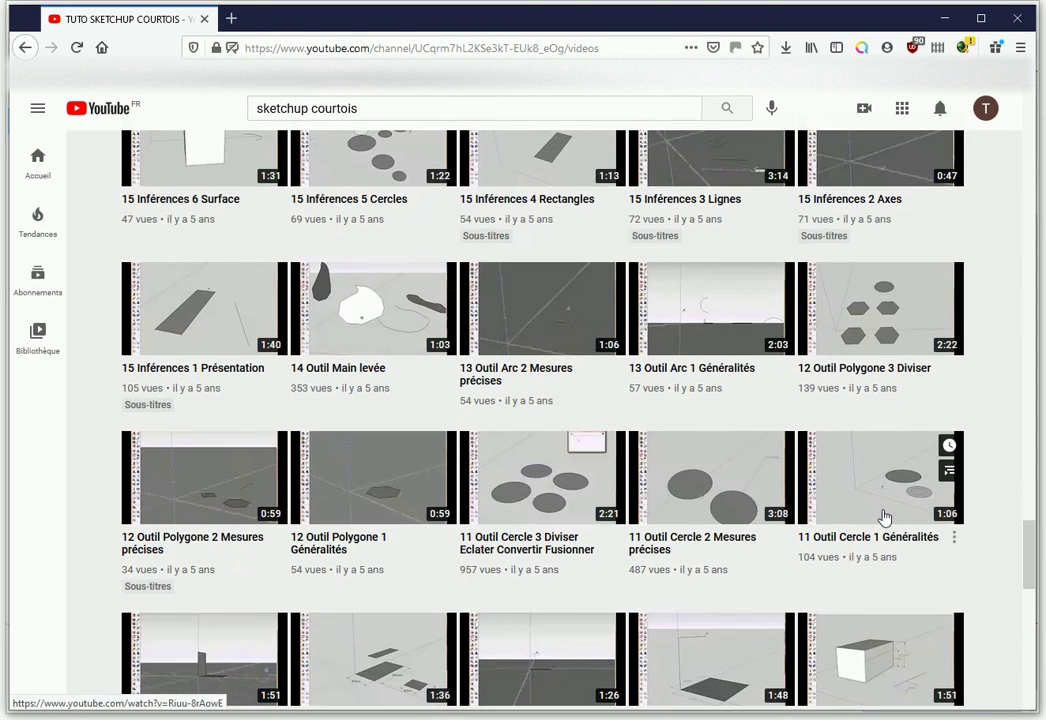
{"action": "scroll", "coordinate": [882, 517], "scroll_direction": "down", "scroll_amount": 3}
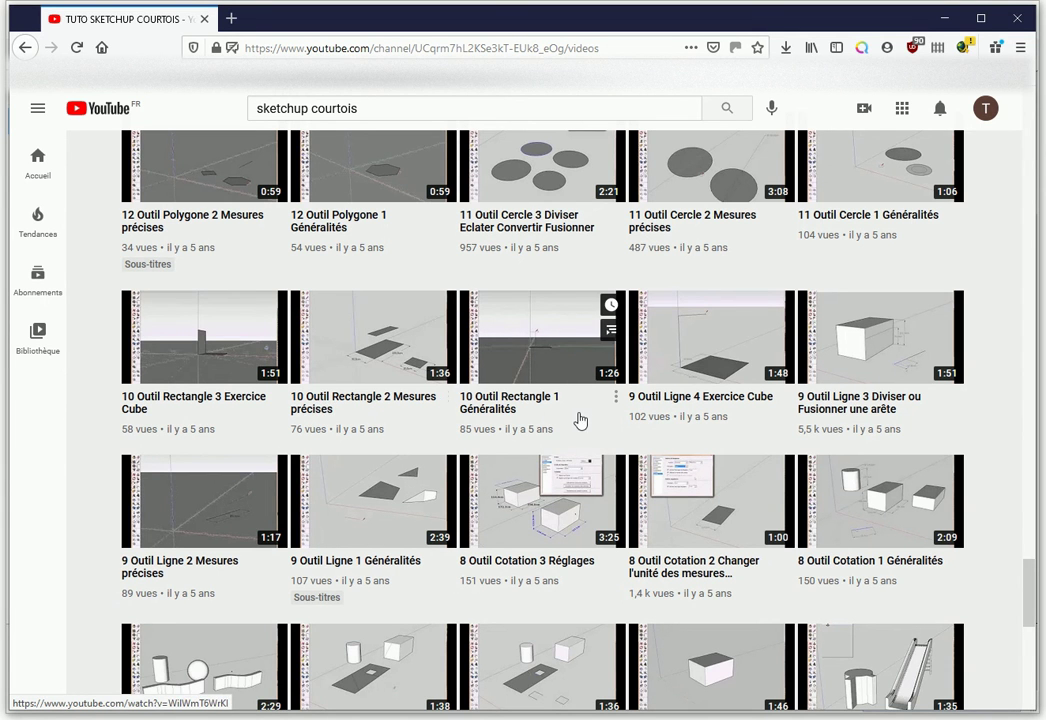
{"action": "scroll", "coordinate": [579, 420], "scroll_direction": "down", "scroll_amount": 2}
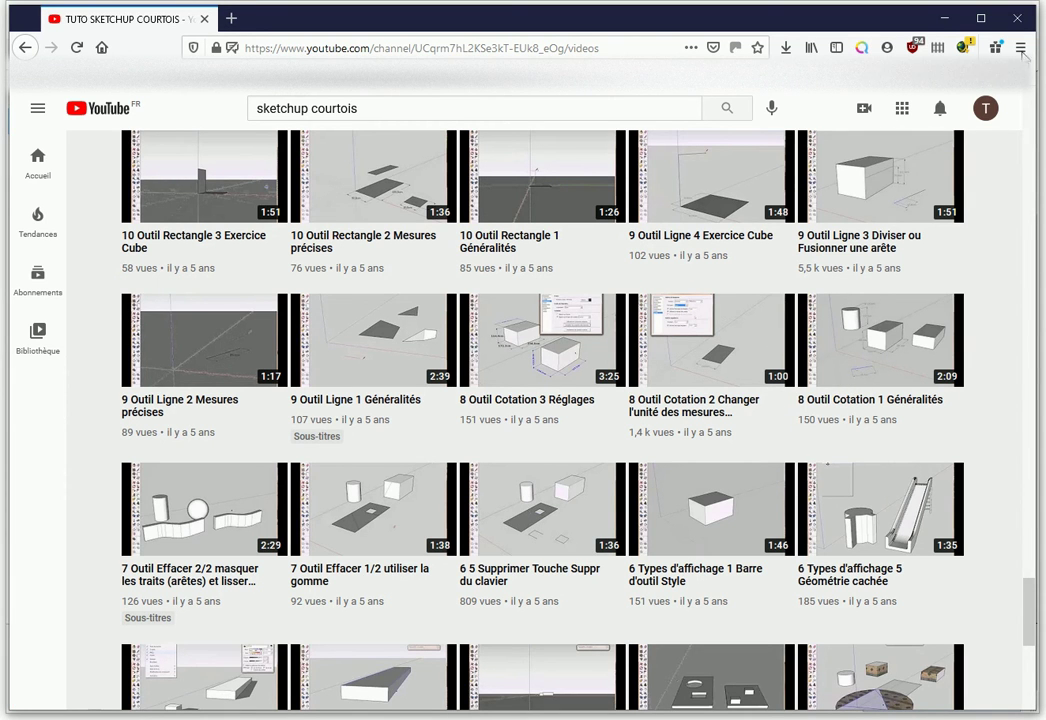
{"action": "left_click", "coordinate": [1017, 18]}
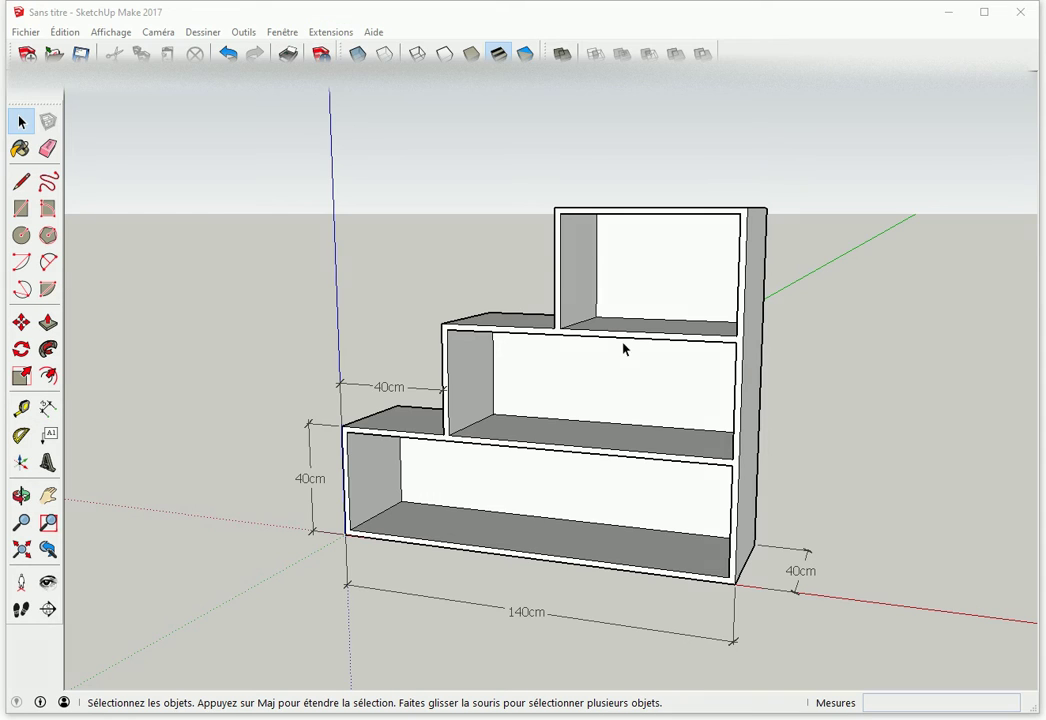
Step: Window-select and delete the shelving unit with its dimensions, then orbit around the empty axes
{"action": "mouse_move", "coordinate": [222, 157]}
{"action": "left_mouse_down"}
{"action": "mouse_move", "coordinate": [830, 661]}
{"action": "mouse_move", "coordinate": [881, 686]}
{"action": "left_mouse_up"}
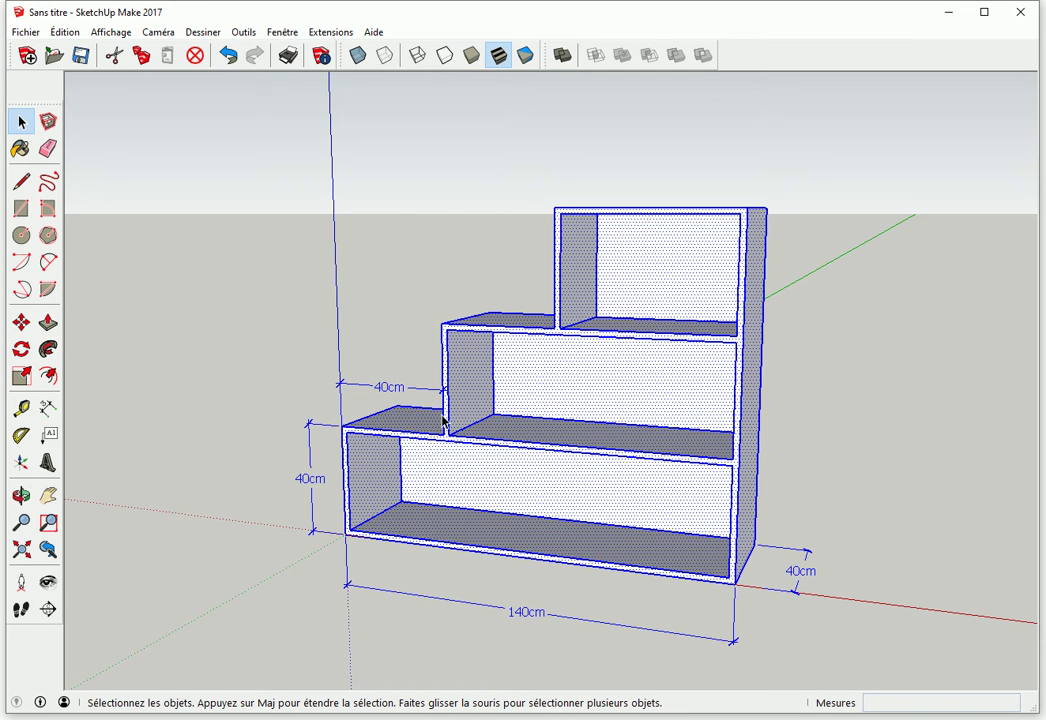
{"action": "key", "text": "Delete"}
{"action": "key", "text": "o"}
{"action": "mouse_move", "coordinate": [483, 437]}
{"action": "left_mouse_down"}
{"action": "mouse_move", "coordinate": [441, 390]}
{"action": "mouse_move", "coordinate": [450, 403]}
{"action": "left_mouse_up"}
{"action": "key", "text": "space"}
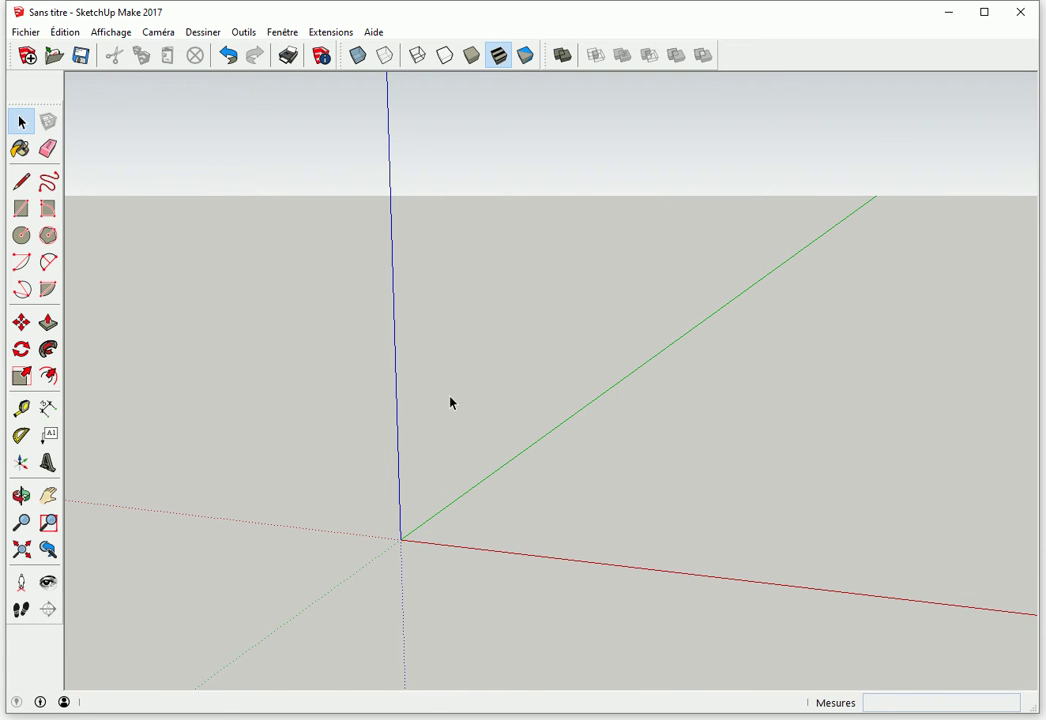
{"action": "key", "text": "o"}
{"action": "mouse_move", "coordinate": [502, 458]}
{"action": "left_mouse_down"}
{"action": "mouse_move", "coordinate": [567, 455]}
{"action": "mouse_move", "coordinate": [371, 355]}
{"action": "mouse_move", "coordinate": [391, 368]}
{"action": "left_mouse_up"}
Step: Draw a 140 by 40 cm rectangle from the origin
{"action": "key", "text": "r"}
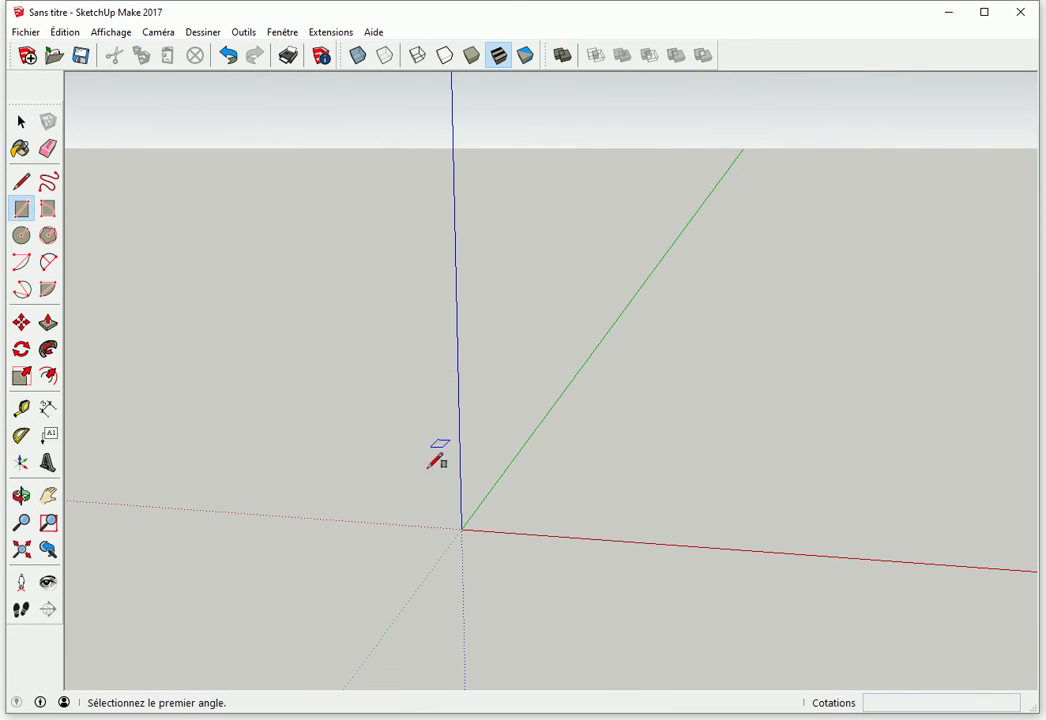
{"action": "left_click", "coordinate": [461, 528]}
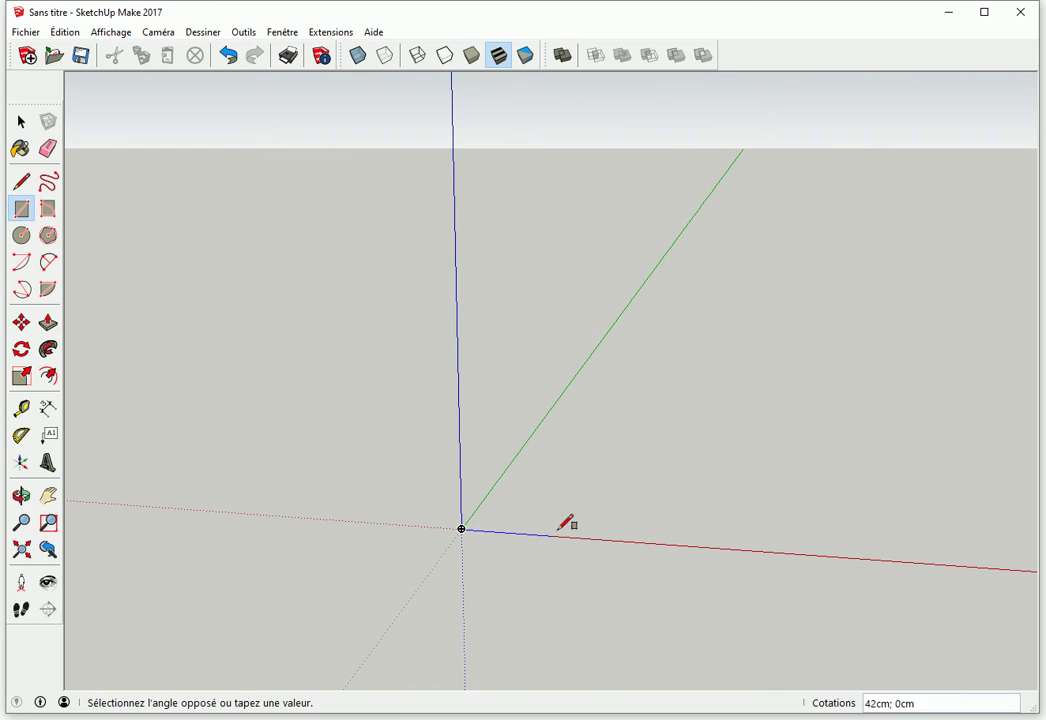
{"action": "left_click", "coordinate": [785, 507]}
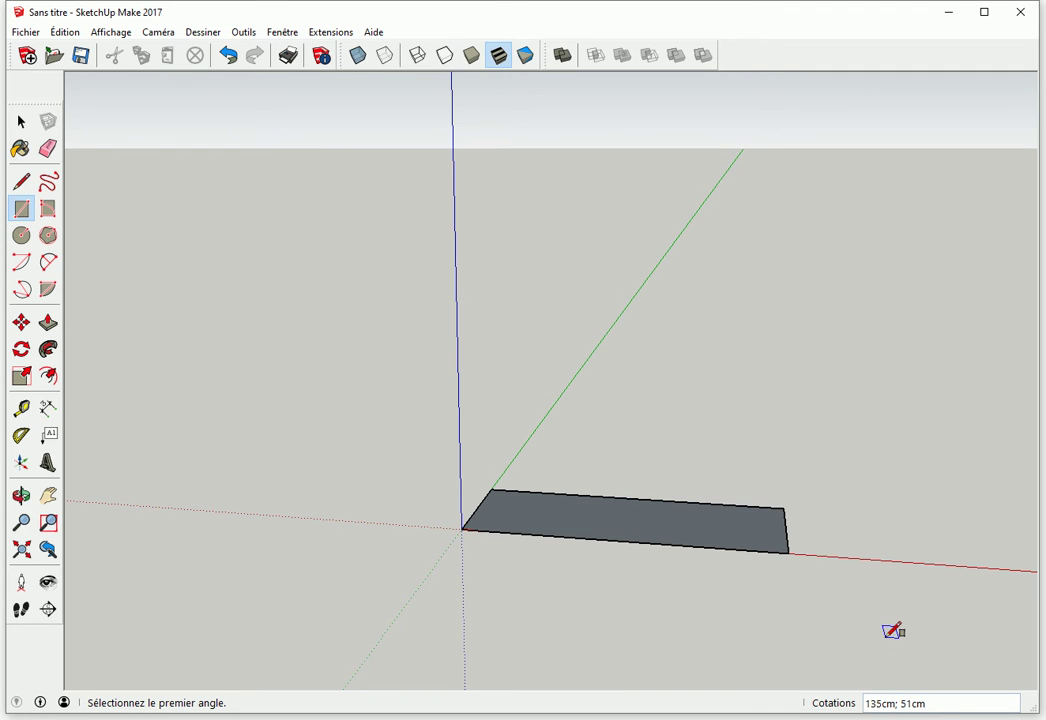
{"action": "type", "text": "140;40"}
{"action": "key", "text": "Return"}
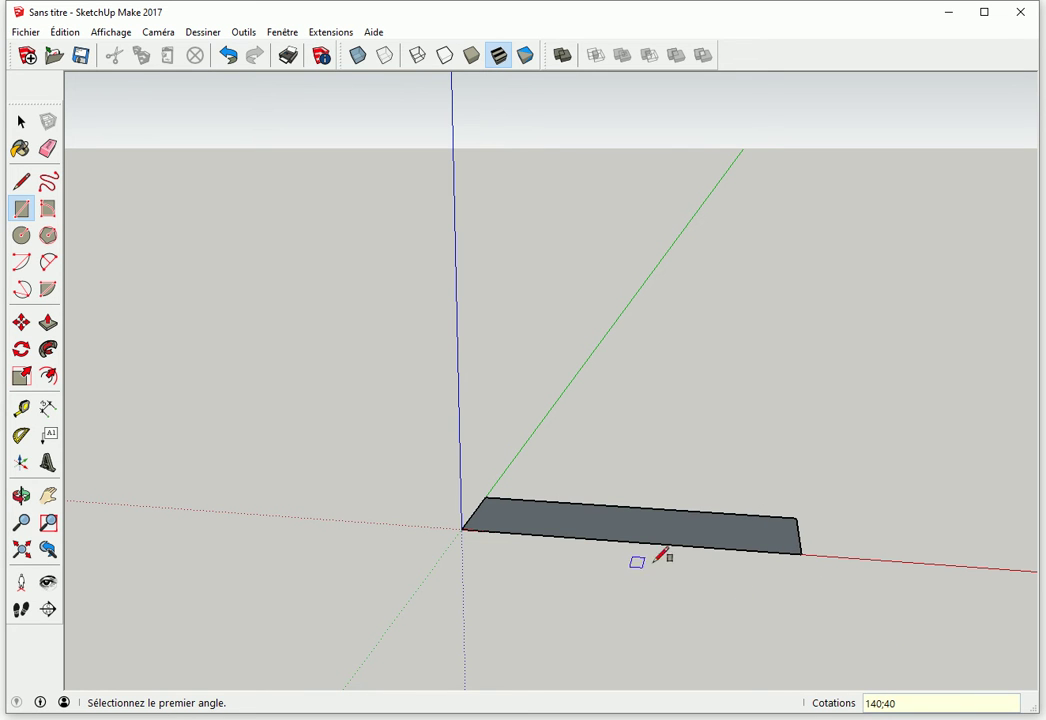
Step: Push/Pull the rectangle up 40 cm into a box and orbit to show its side
{"action": "key", "text": "p"}
{"action": "left_click", "coordinate": [726, 541]}
{"action": "left_click", "coordinate": [733, 495]}
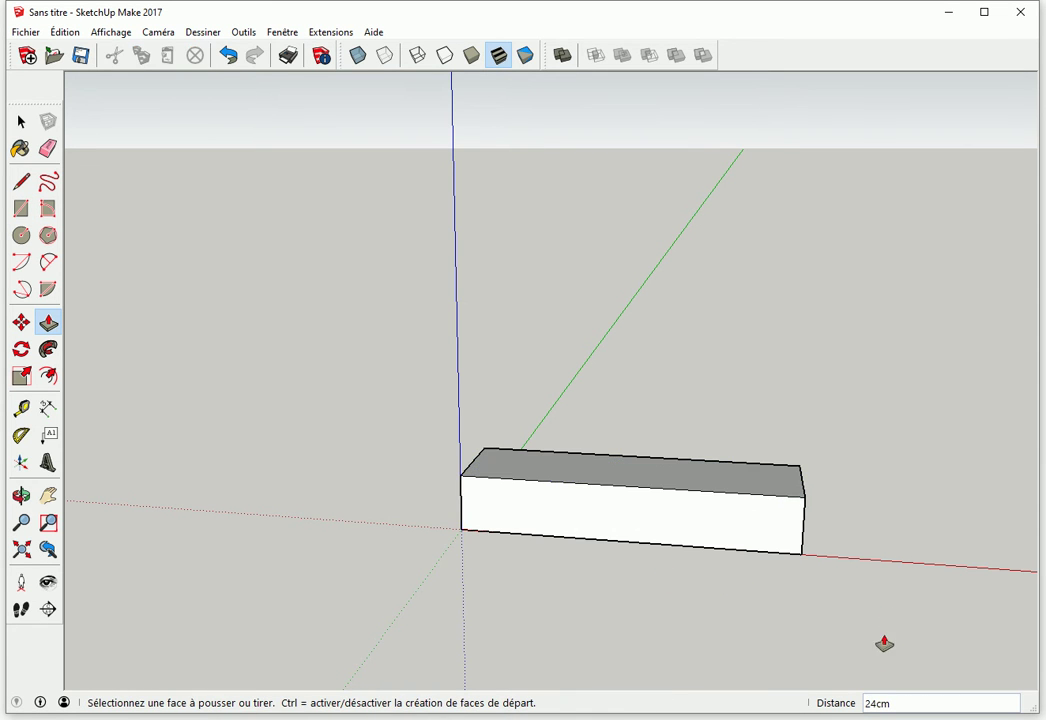
{"action": "type", "text": "40"}
{"action": "key", "text": "Return"}
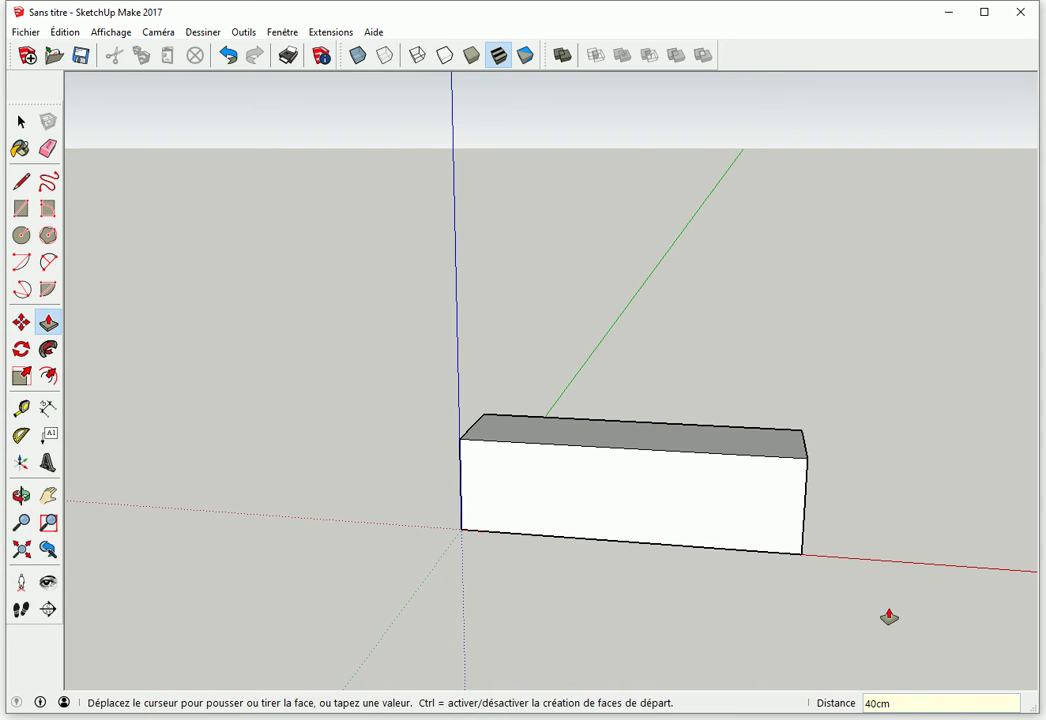
{"action": "mouse_move", "coordinate": [733, 572]}
{"action": "middle_mouse_down"}
{"action": "mouse_move", "coordinate": [642, 497]}
{"action": "mouse_move", "coordinate": [579, 504]}
{"action": "mouse_move", "coordinate": [535, 532]}
{"action": "middle_mouse_up"}
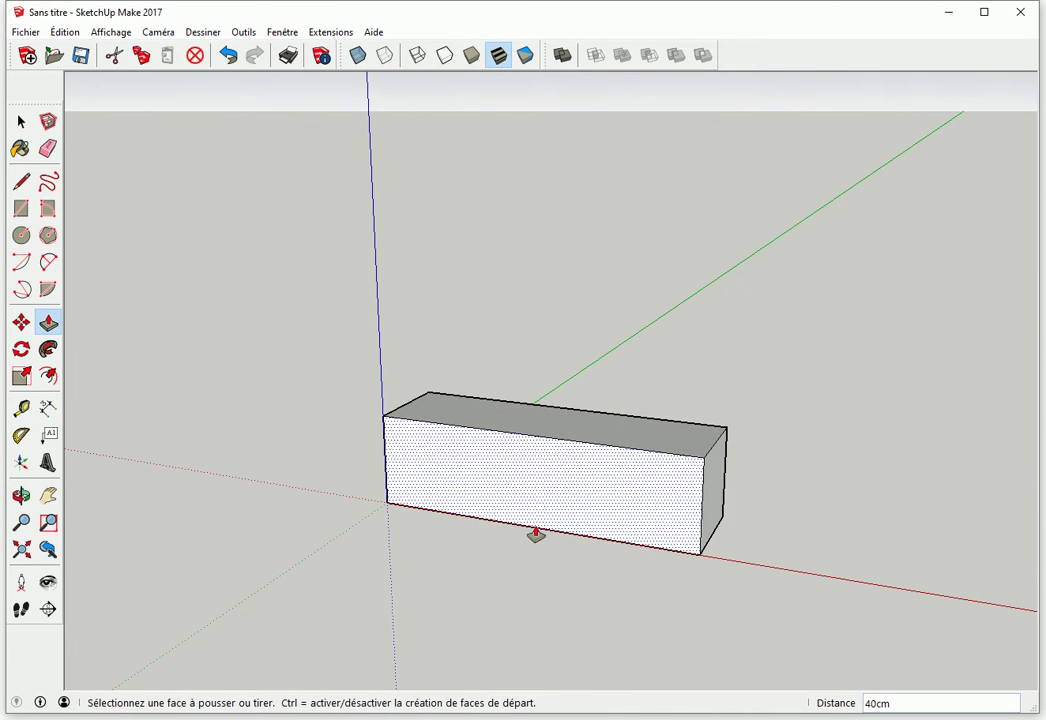
Step: Dimension the box: 140cm length in front, 40cm depth on the right, 40cm height on the left
{"action": "left_click", "coordinate": [48, 408]}
{"action": "left_click", "coordinate": [436, 518]}
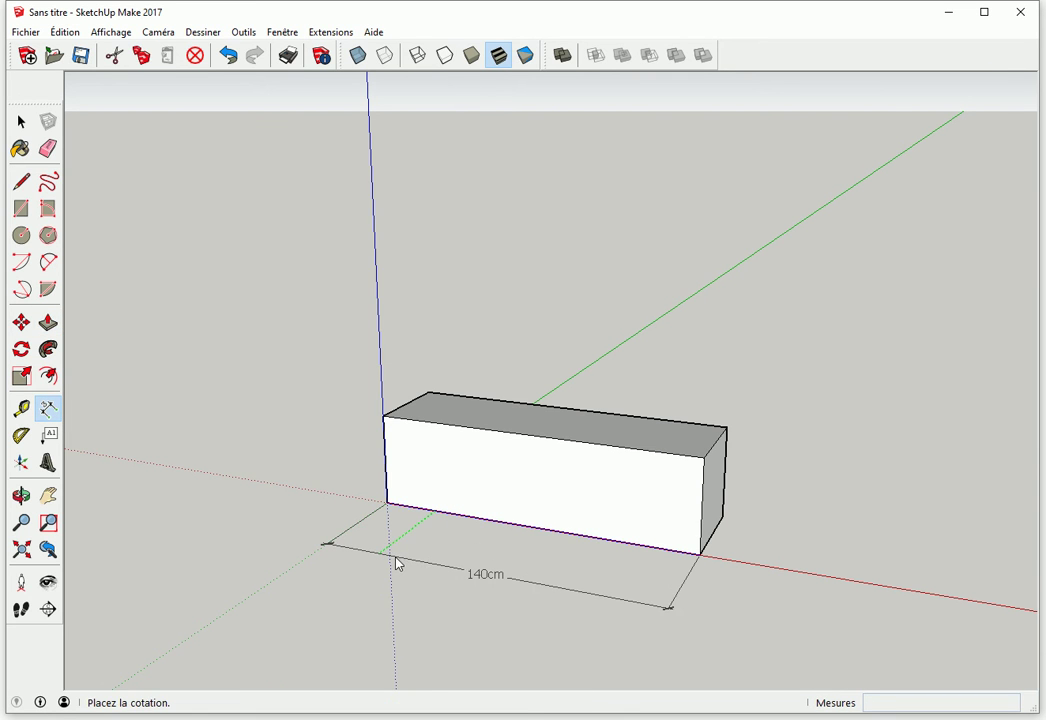
{"action": "left_click", "coordinate": [632, 567]}
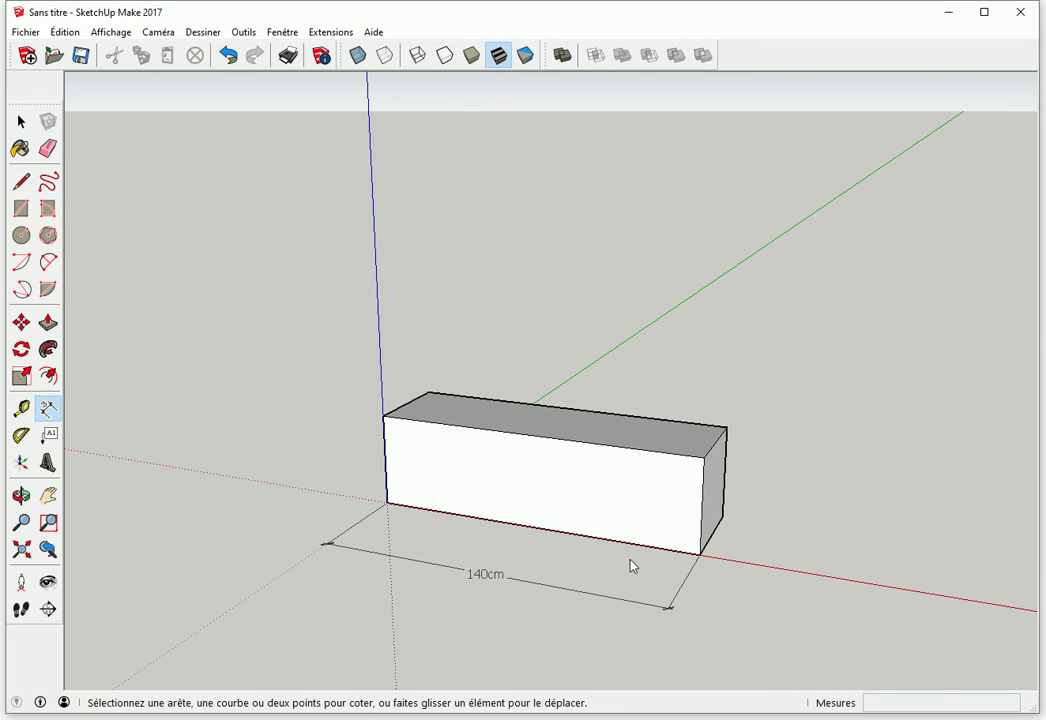
{"action": "left_click", "coordinate": [722, 517]}
{"action": "left_click", "coordinate": [701, 555]}
{"action": "left_click", "coordinate": [755, 545]}
{"action": "left_click", "coordinate": [385, 442]}
{"action": "left_click", "coordinate": [319, 430]}
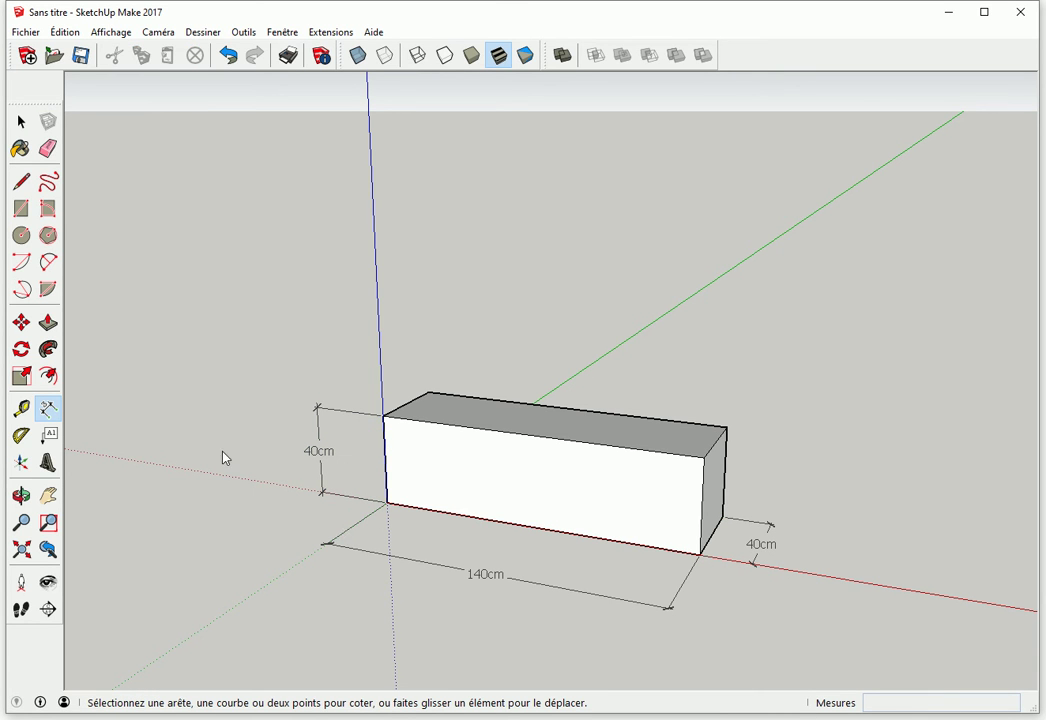
{"action": "left_click", "coordinate": [48, 375]}
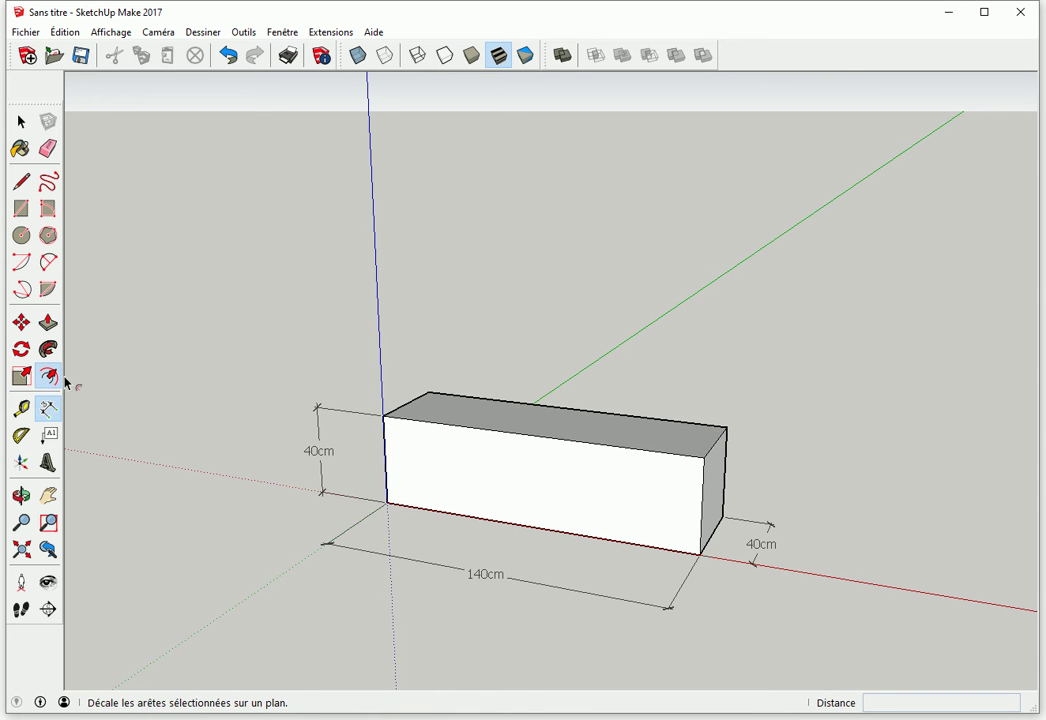
Step: Offset the box's front face outline inward by 2 cm, undoing a first misplaced attempt
{"action": "left_click", "coordinate": [406, 464]}
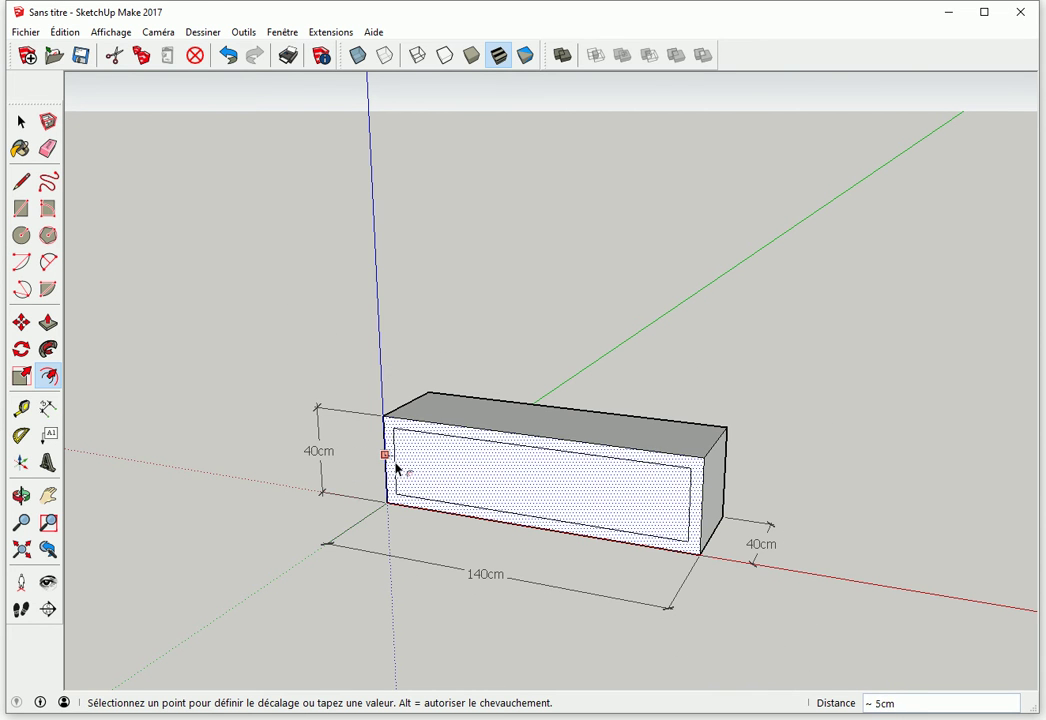
{"action": "left_click", "coordinate": [398, 468]}
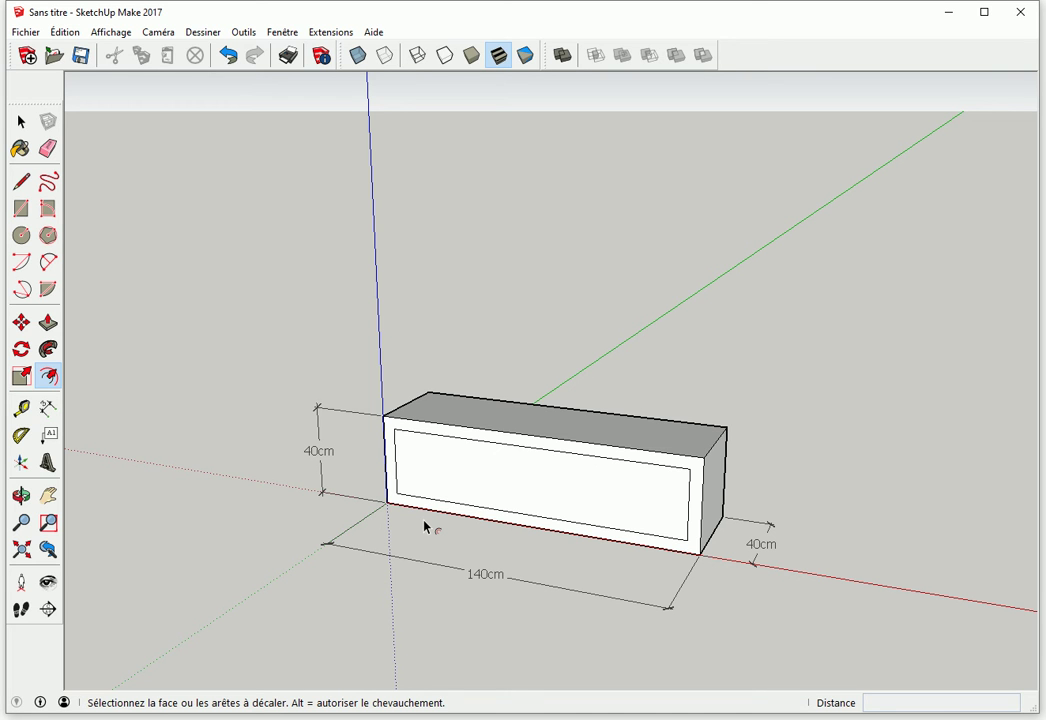
{"action": "key", "text": "ctrl+z"}
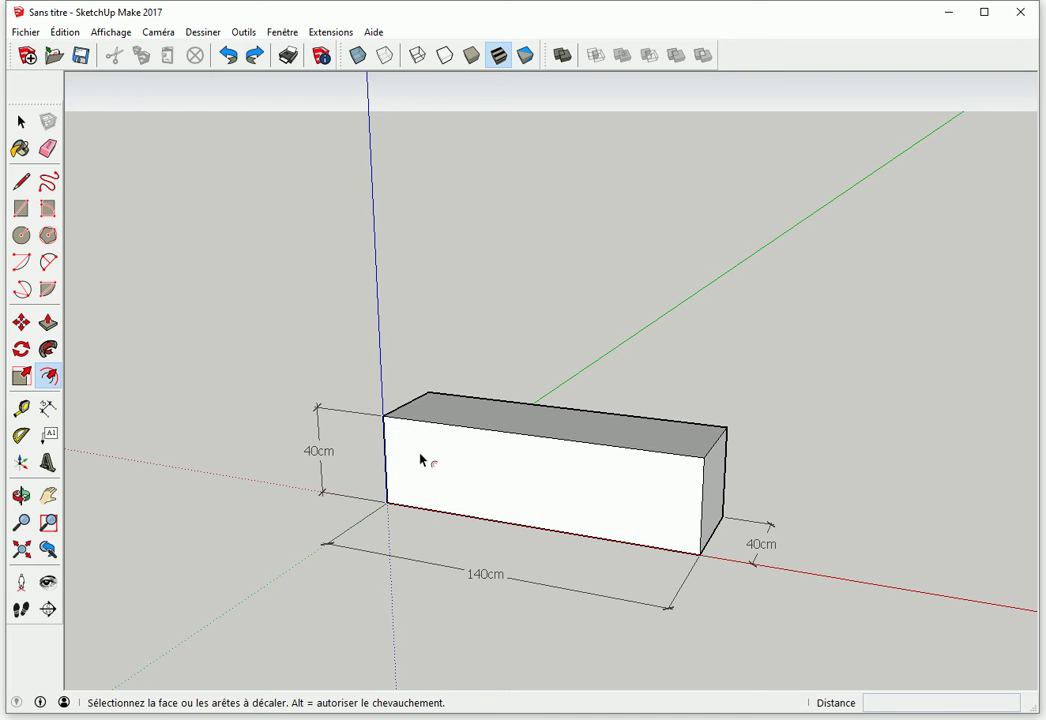
{"action": "left_click", "coordinate": [427, 460]}
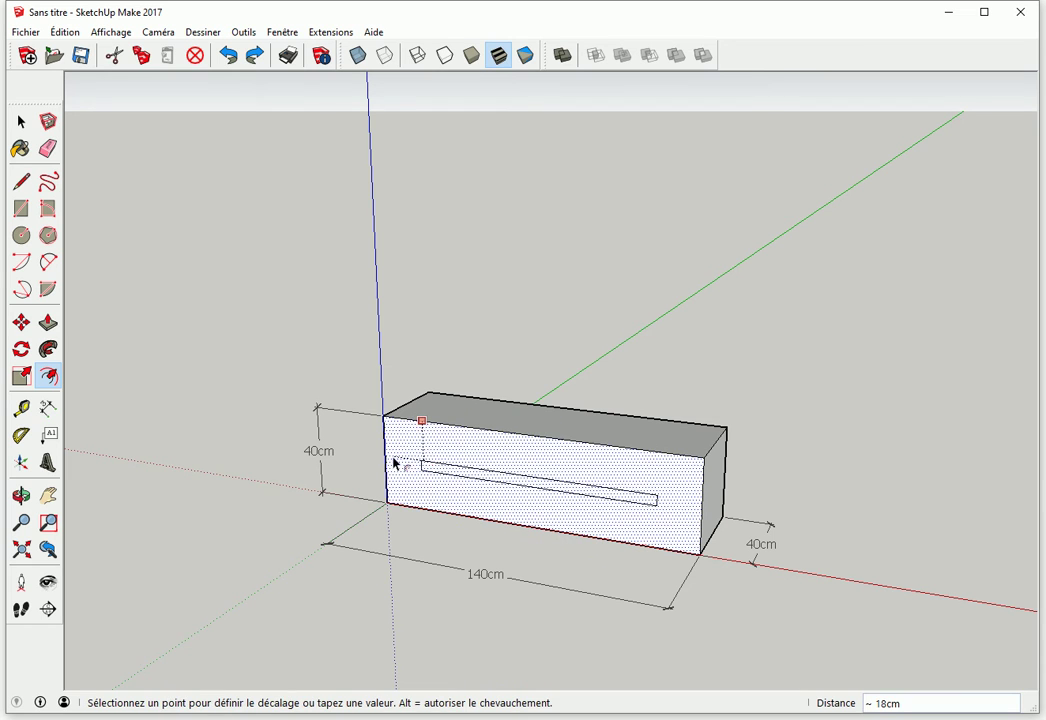
{"action": "left_click", "coordinate": [464, 448]}
{"action": "type", "text": "2"}
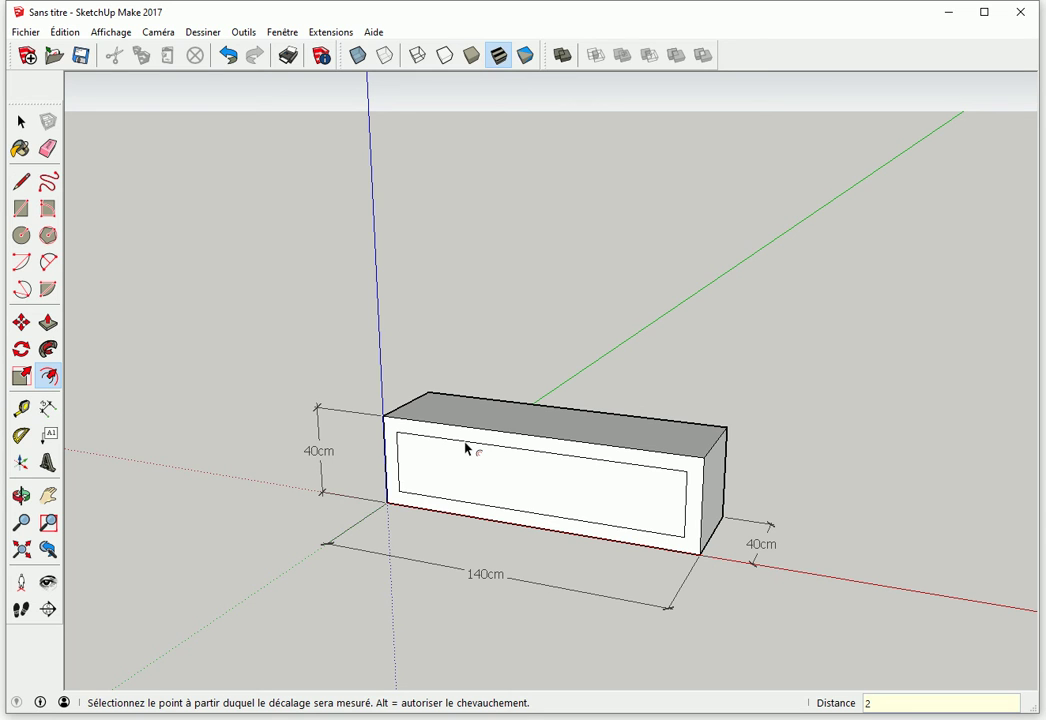
{"action": "key", "text": "Return"}
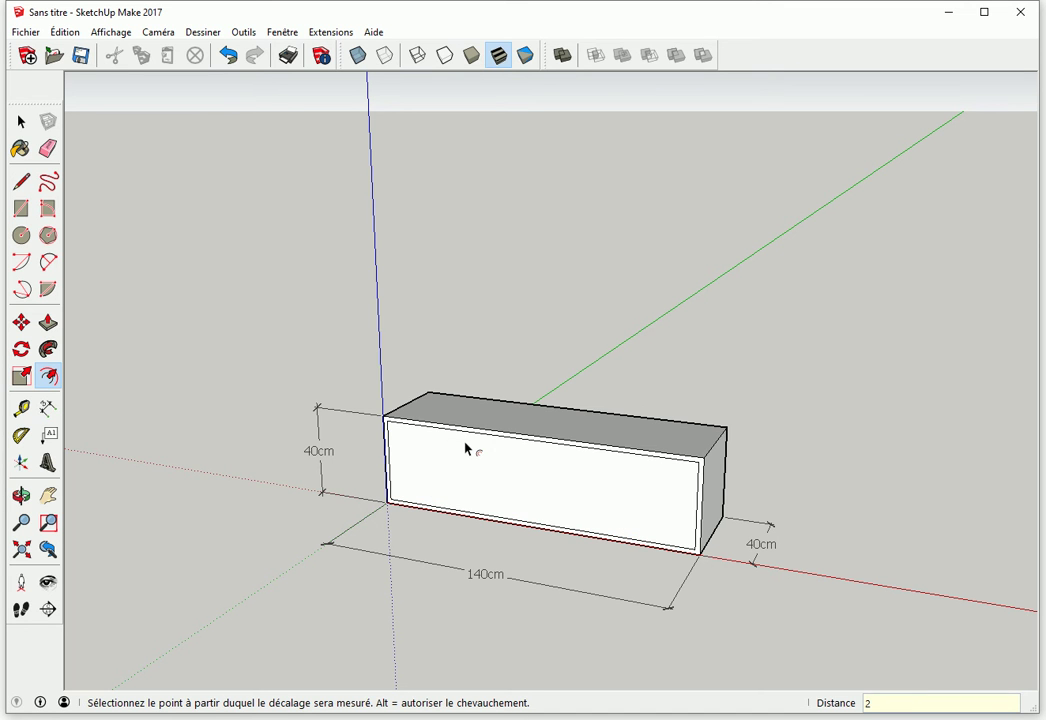
{"action": "key", "text": "p"}
{"action": "left_click", "coordinate": [529, 494]}
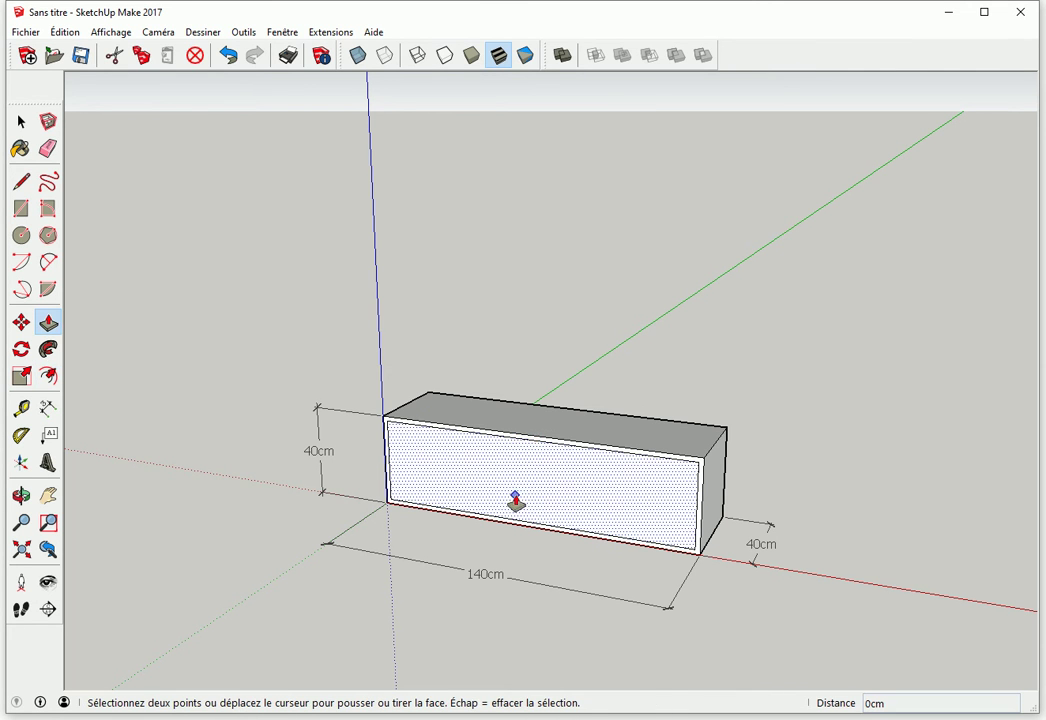
Step: Push the inner front face 38 cm into the box and inspect the hollow in X-ray
{"action": "left_click", "coordinate": [541, 490]}
{"action": "type", "text": "38"}
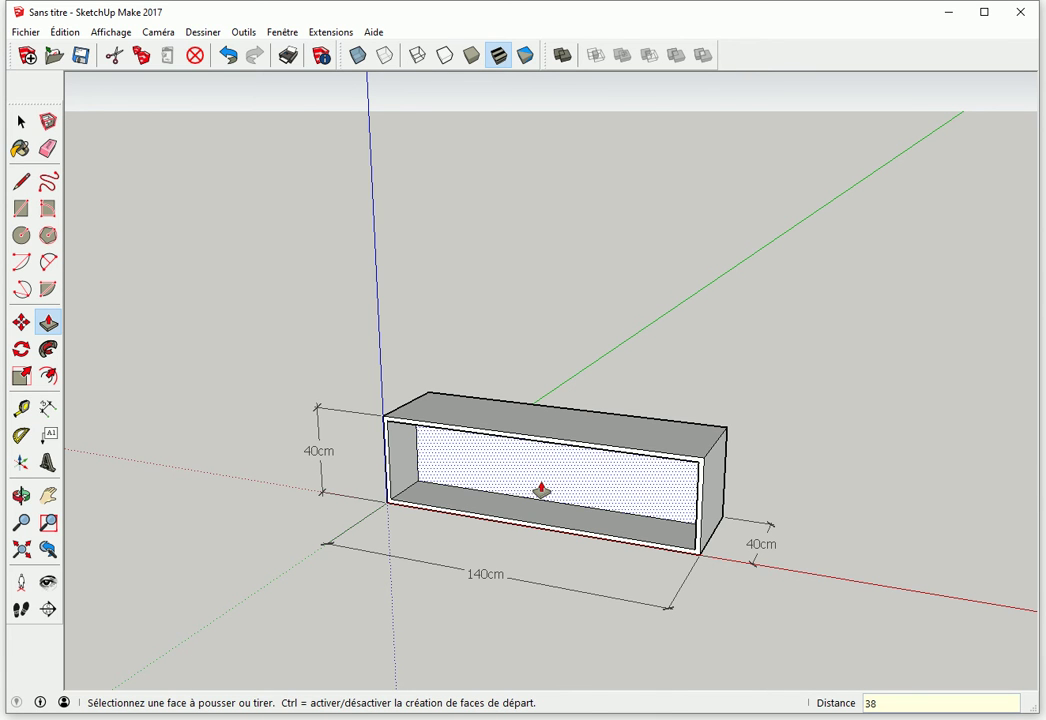
{"action": "key", "text": "Return"}
{"action": "middle_click_drag", "start_coordinate": [693, 467], "coordinate": [625, 500]}
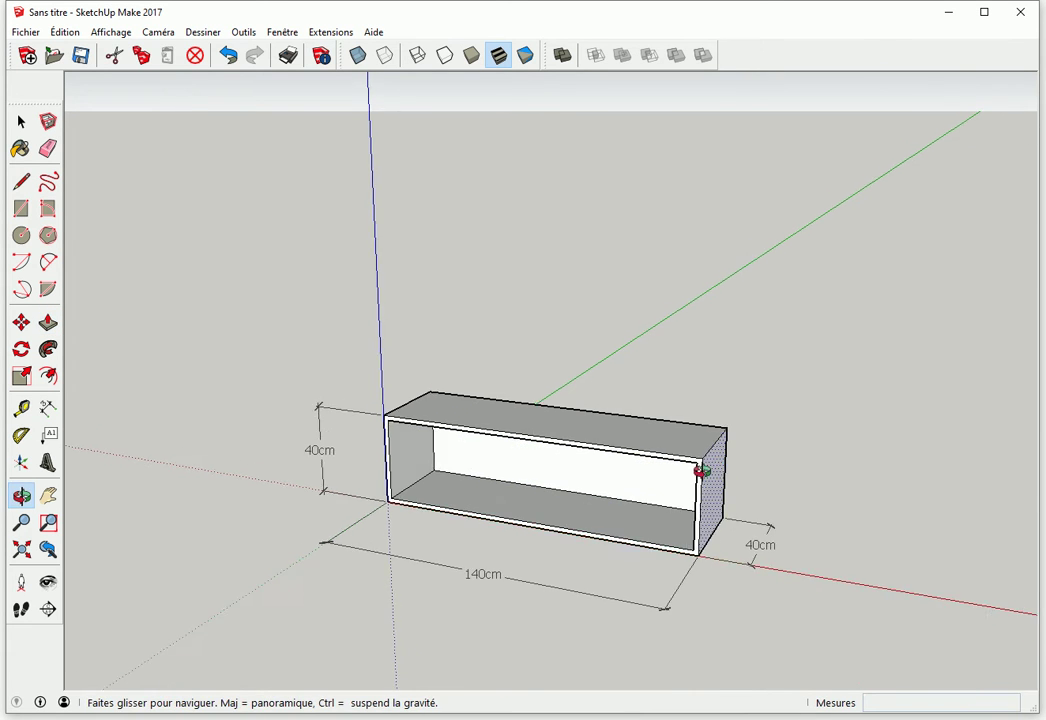
{"action": "left_click", "coordinate": [357, 55]}
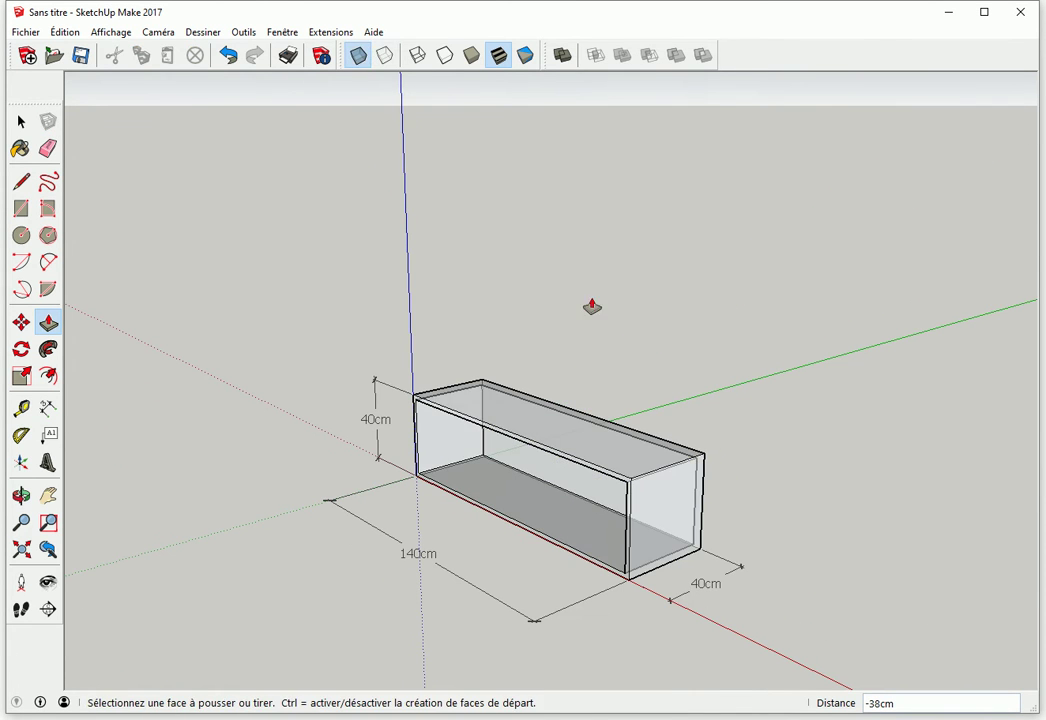
{"action": "middle_click_drag", "start_coordinate": [588, 304], "coordinate": [477, 358]}
{"action": "key", "text": "F4"}
{"action": "key", "text": "p"}
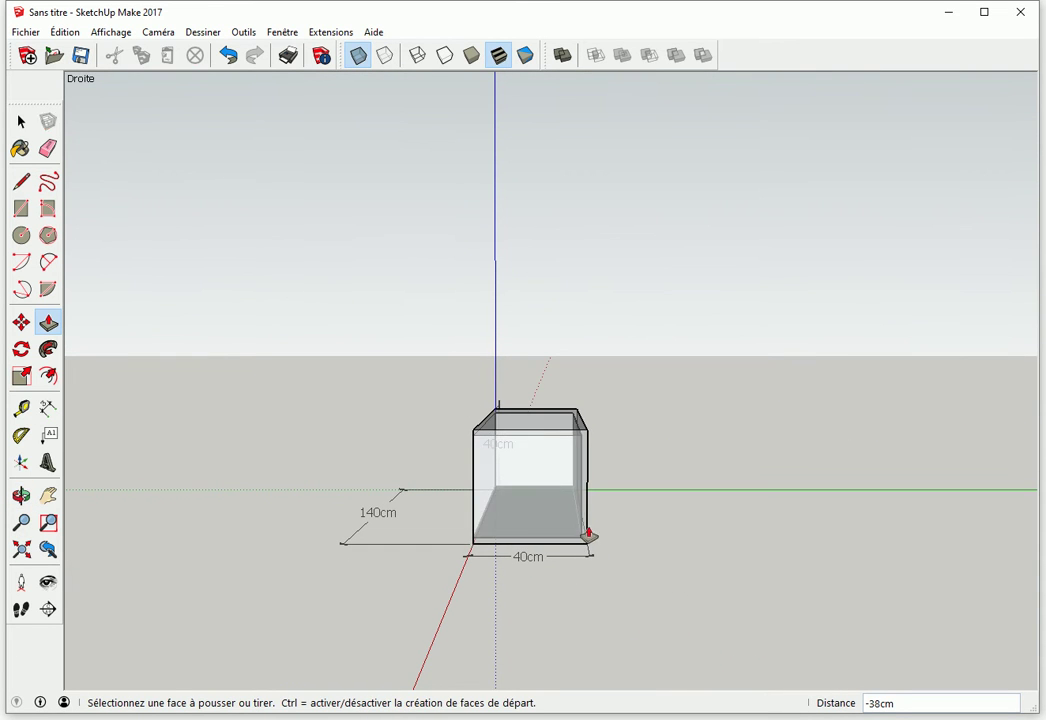
{"action": "left_click", "coordinate": [357, 55]}
{"action": "mouse_move", "coordinate": [346, 140]}
{"action": "middle_mouse_down"}
{"action": "mouse_move", "coordinate": [474, 423]}
{"action": "mouse_move", "coordinate": [425, 439]}
{"action": "mouse_move", "coordinate": [581, 456]}
{"action": "middle_mouse_up"}
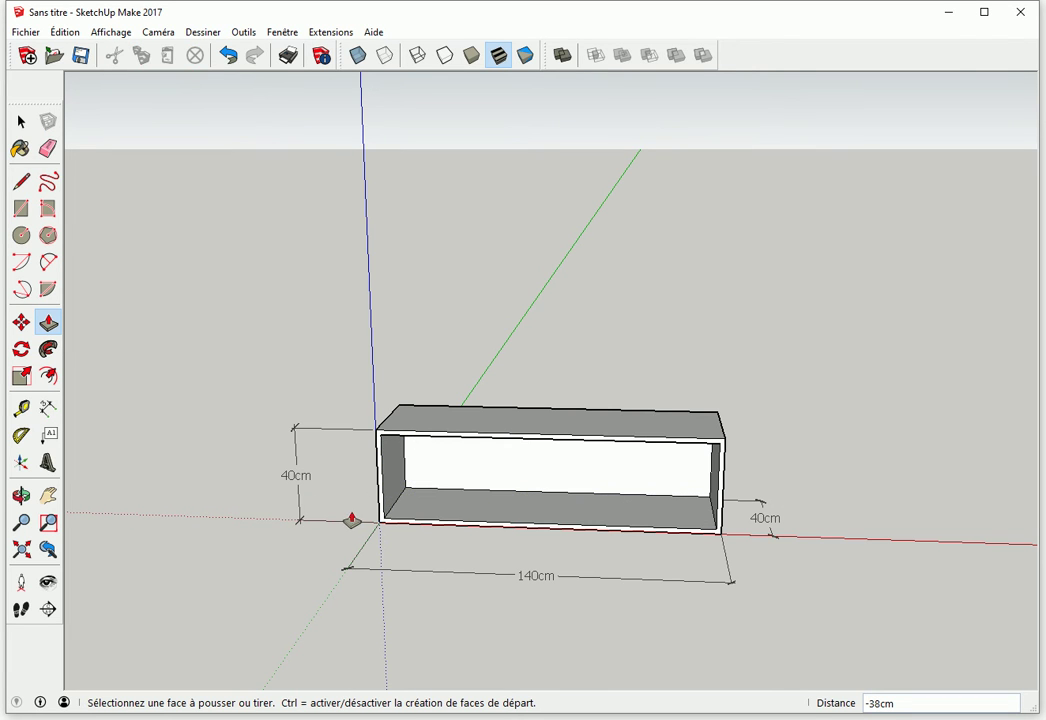
Step: Delete the 40cm height, 140cm length and 40cm depth dimensions
{"action": "key", "text": "space"}
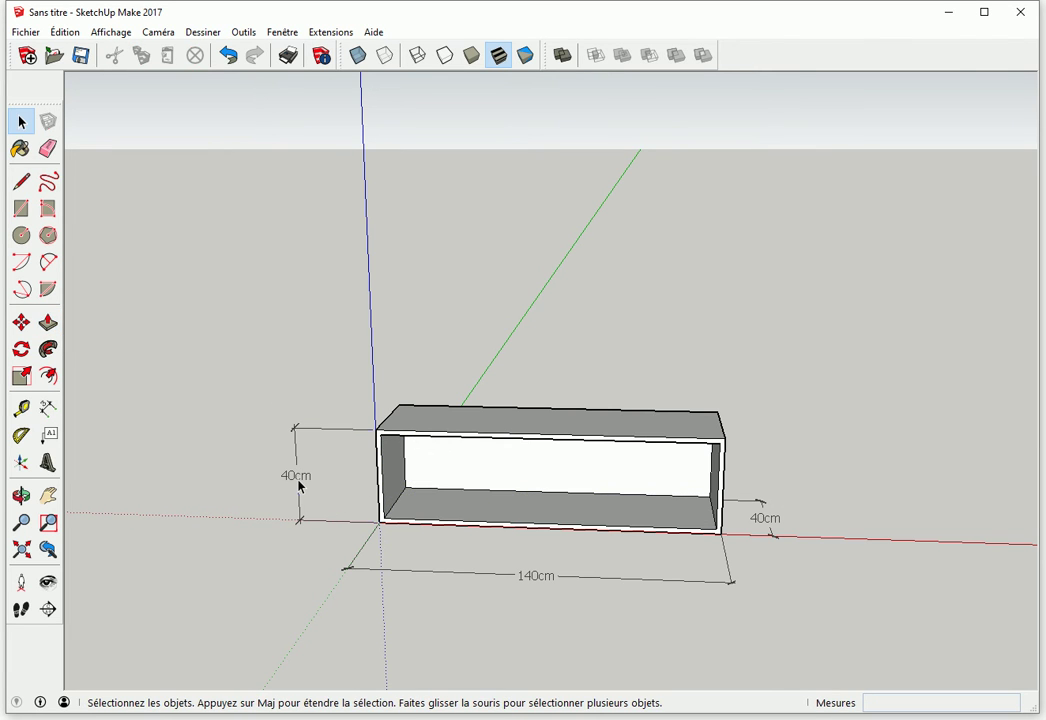
{"action": "left_click", "coordinate": [296, 475]}
{"action": "key", "text": "Delete"}
{"action": "left_click", "coordinate": [536, 576]}
{"action": "key", "text": "Delete"}
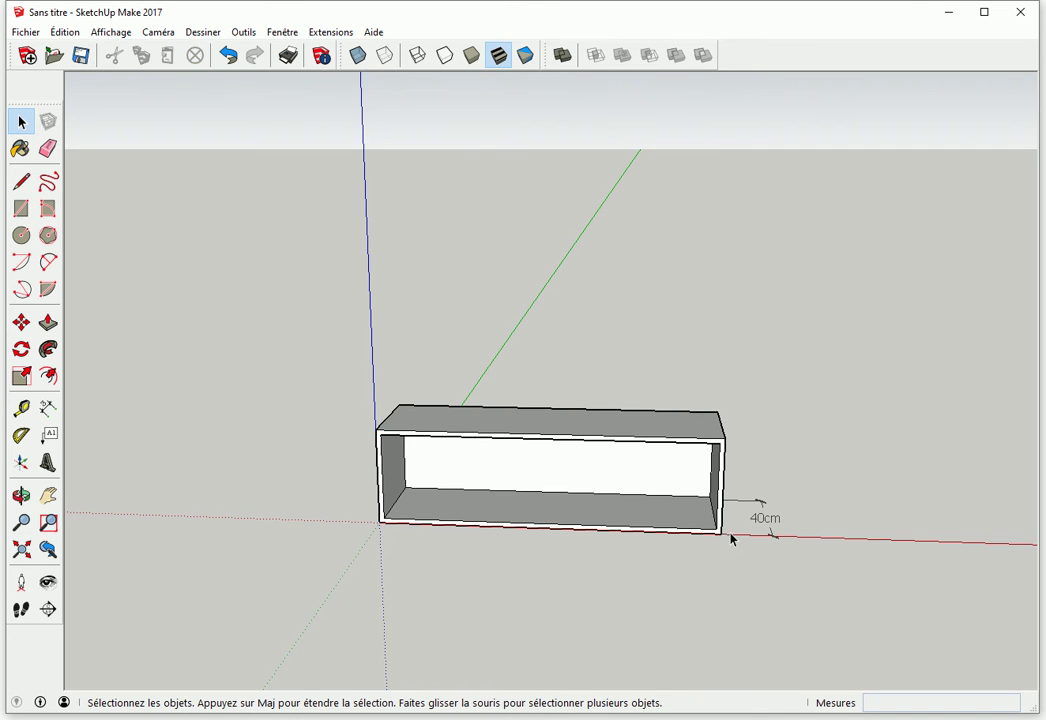
{"action": "left_click", "coordinate": [771, 520]}
{"action": "key", "text": "Delete"}
Step: Triple-click the hollow box to select all its connected faces and edges
{"action": "triple_click", "coordinate": [545, 473]}
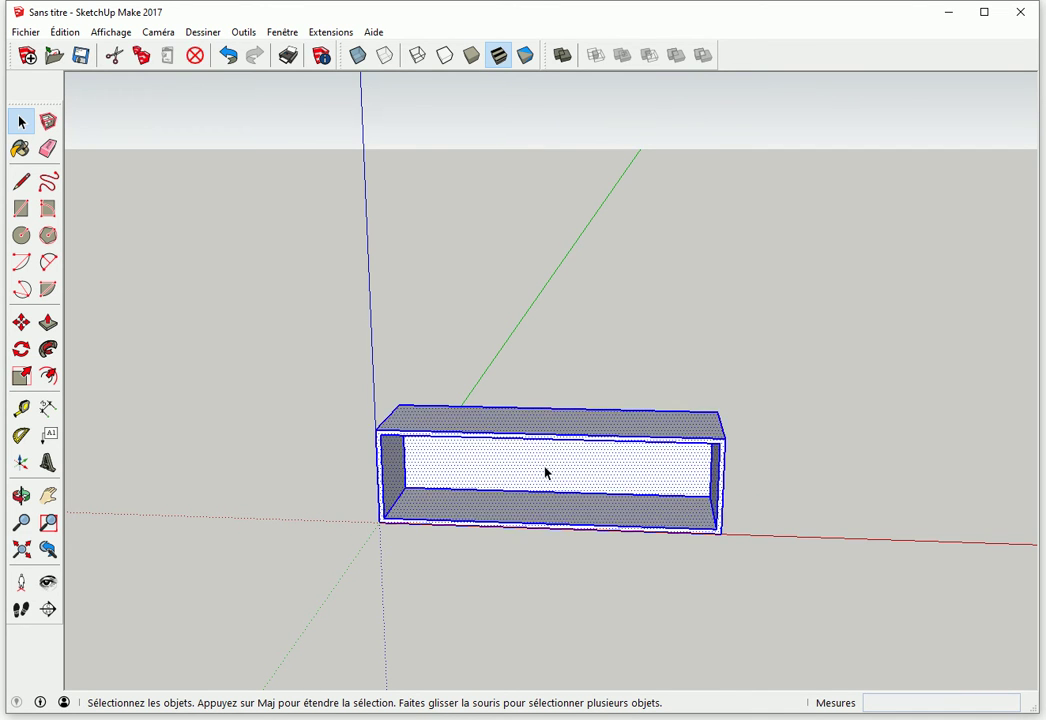
{"action": "right_click", "coordinate": [545, 473]}
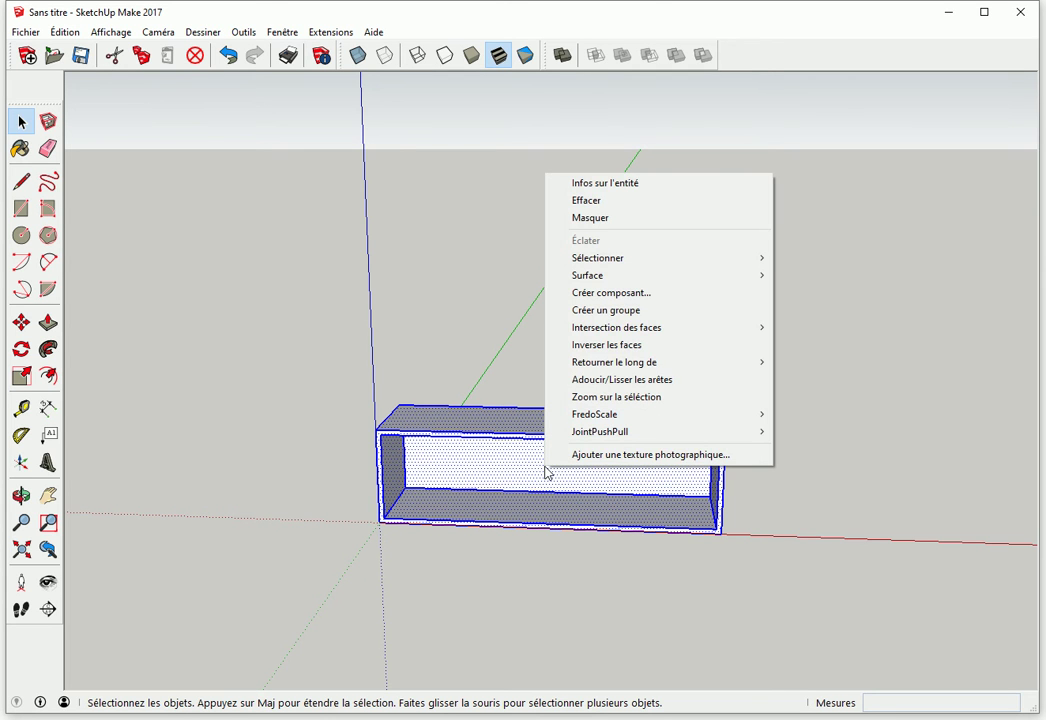
{"action": "left_click", "coordinate": [492, 441]}
{"action": "triple_click", "coordinate": [497, 460]}
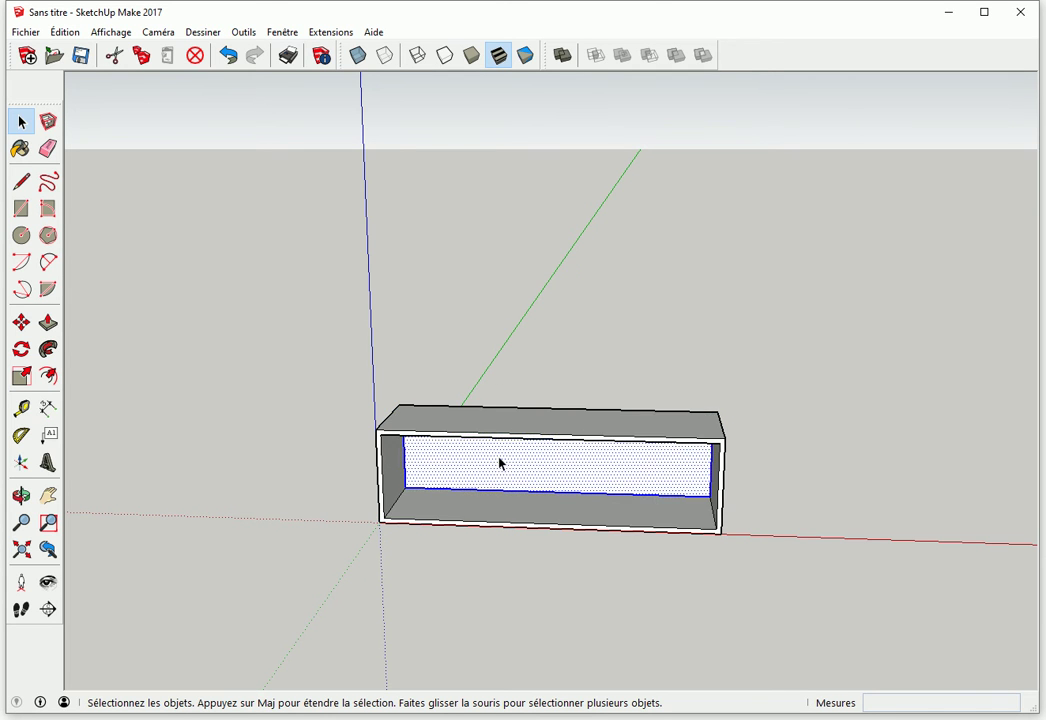
{"action": "left_click", "coordinate": [21, 322]}
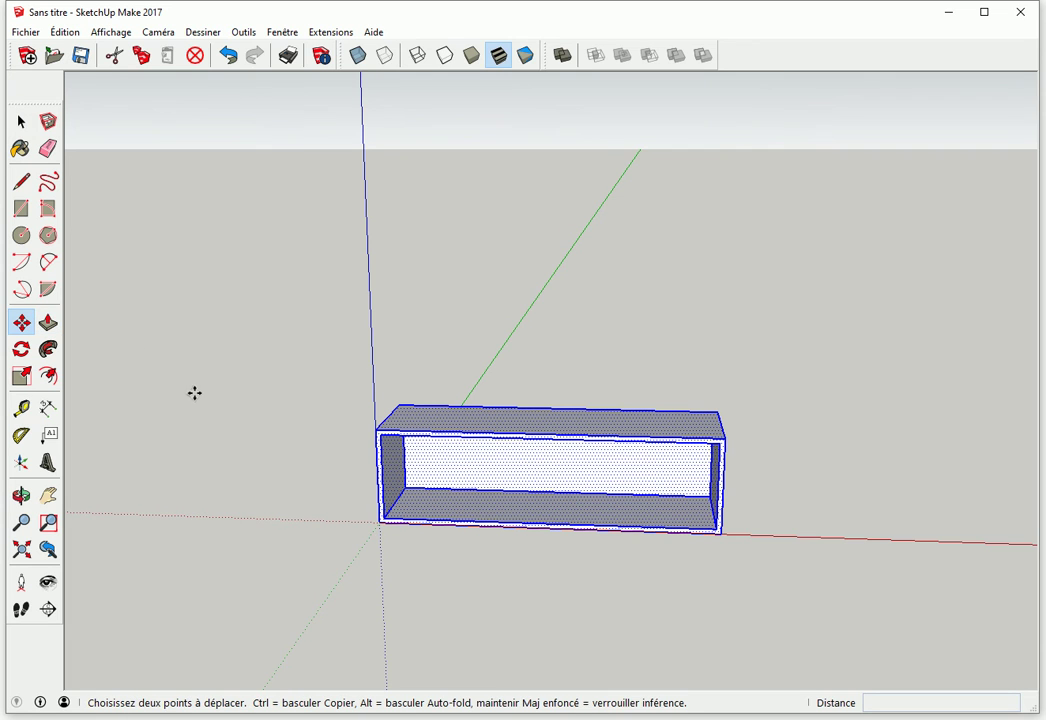
Step: Copy the box to its right side and array it *2, giving three boxes in a row
{"action": "middle_click_drag", "start_coordinate": [415, 518], "coordinate": [157, 470], "text": "shift"}
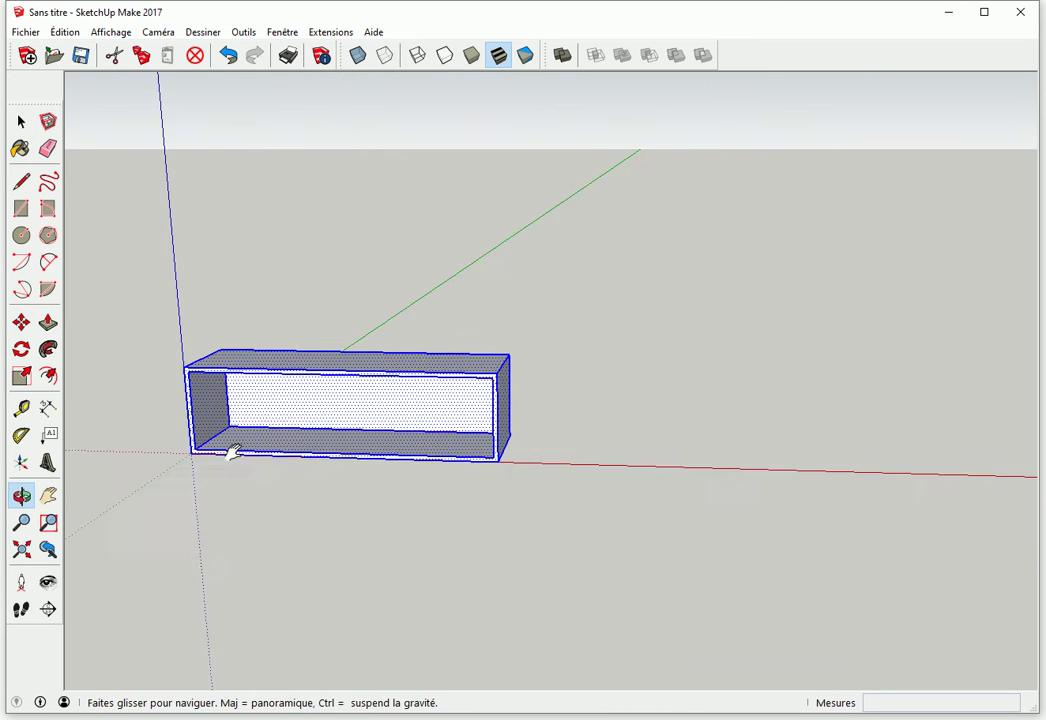
{"action": "key", "text": "ctrl"}
{"action": "left_click", "coordinate": [140, 446]}
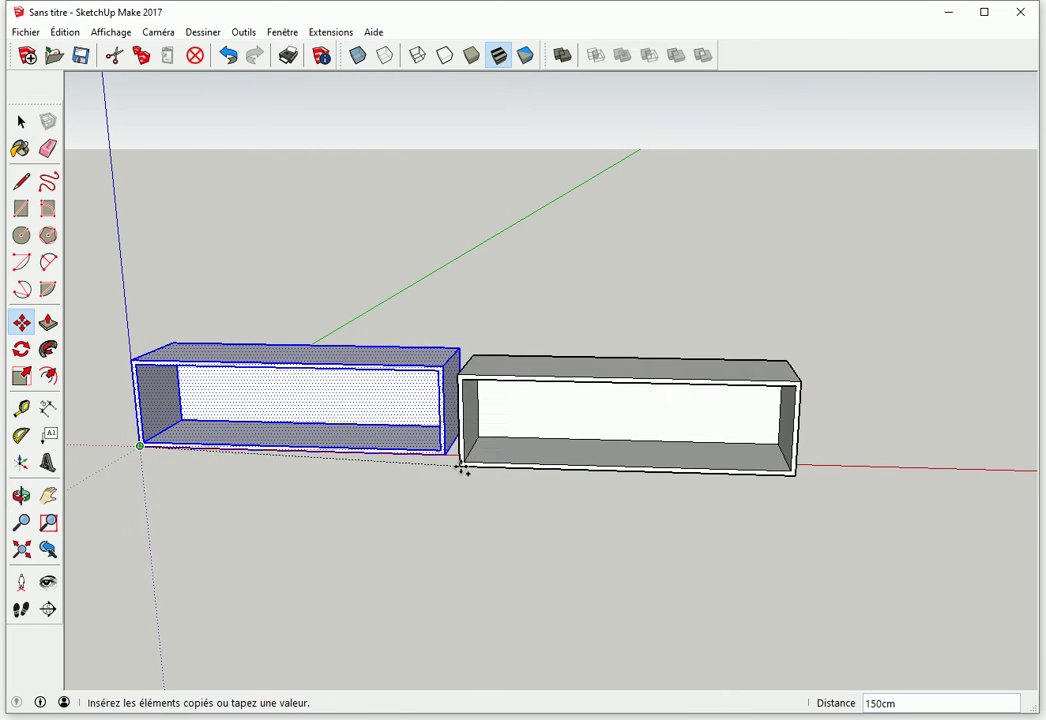
{"action": "left_click", "coordinate": [487, 457]}
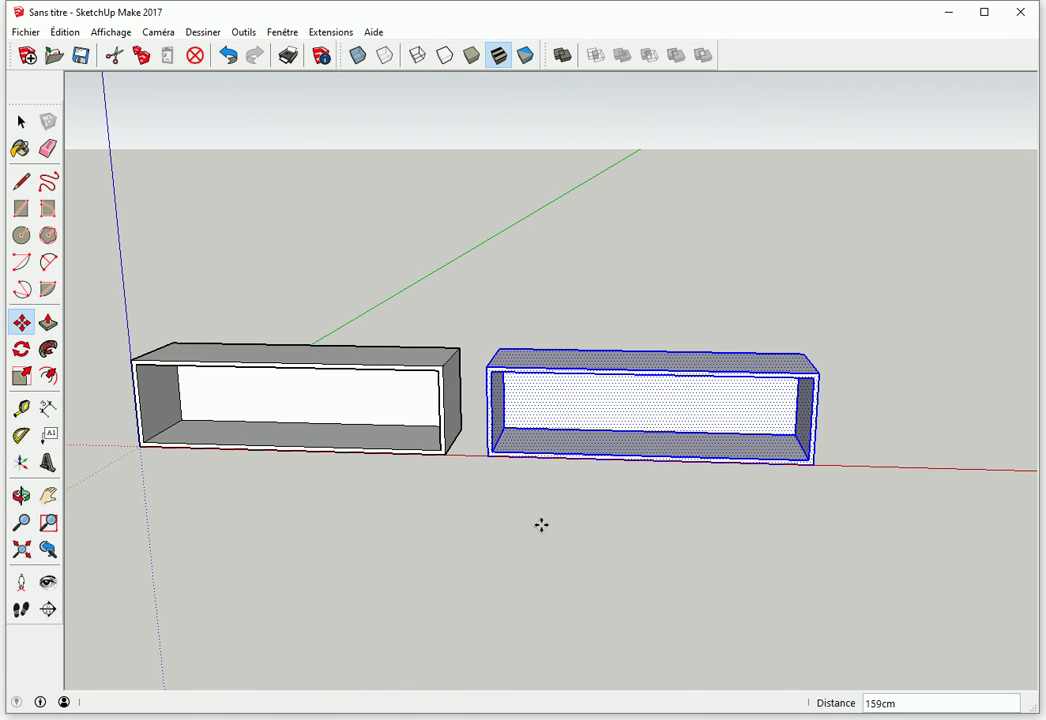
{"action": "type", "text": "*2"}
{"action": "key", "text": "Return"}
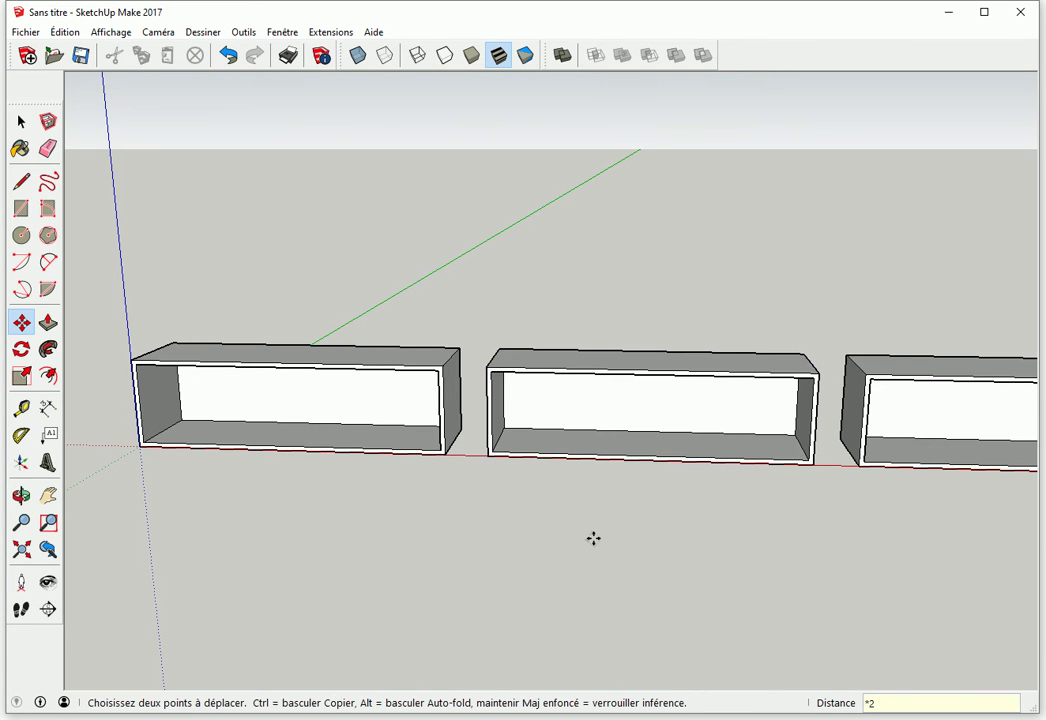
{"action": "scroll", "coordinate": [597, 540], "scroll_direction": "down", "scroll_amount": 2}
{"action": "key", "text": "space"}
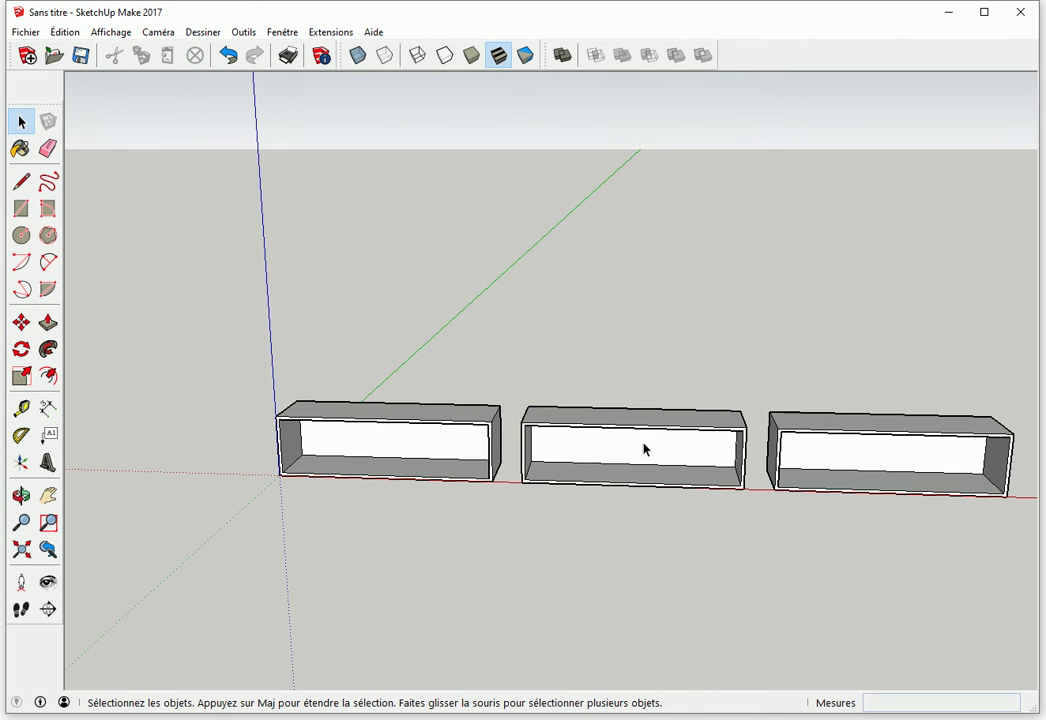
Step: Move the middle box's left end 40 cm along the red axis to shorten it
{"action": "middle_click_drag", "start_coordinate": [565, 486], "coordinate": [547, 433]}
{"action": "left_click_drag", "start_coordinate": [510, 400], "coordinate": [549, 519]}
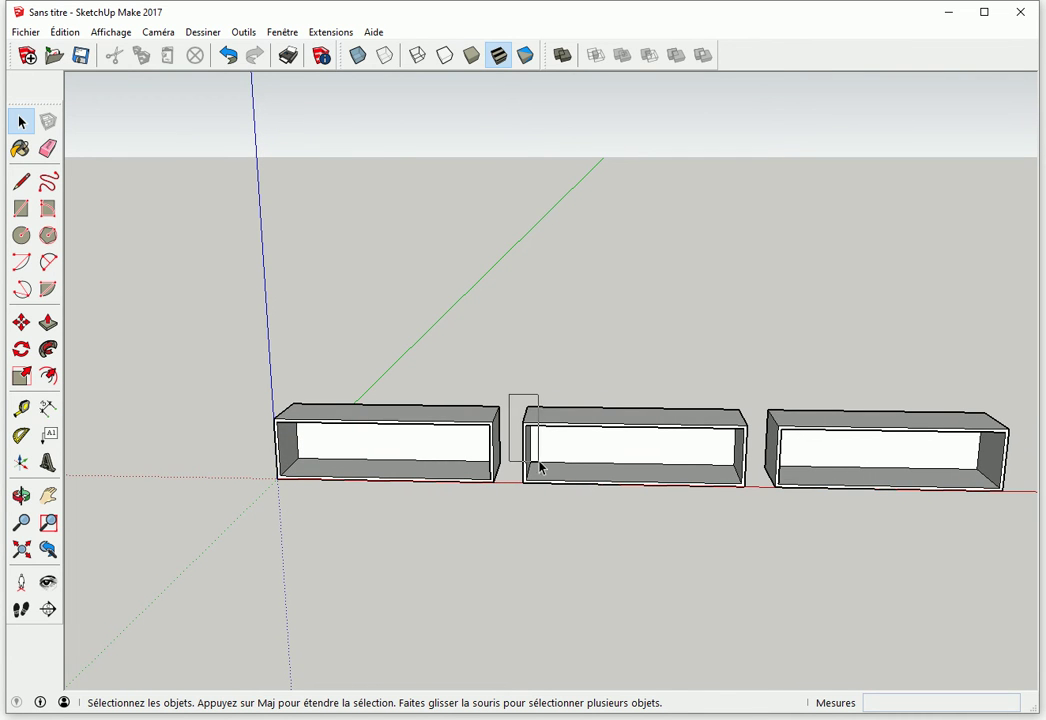
{"action": "key", "text": "m"}
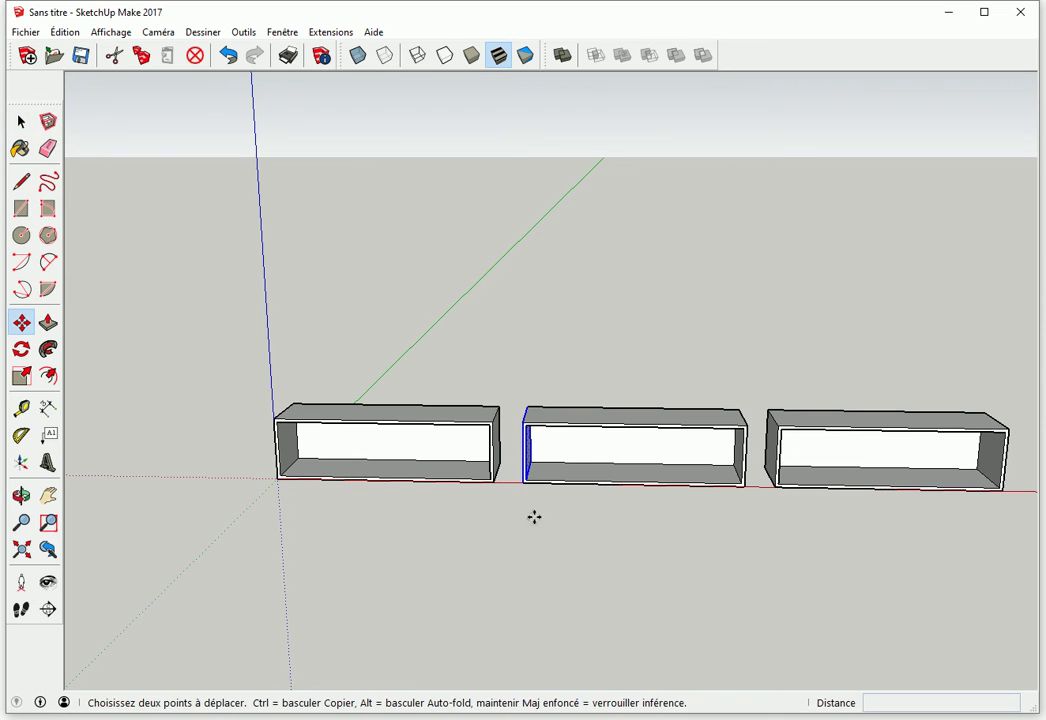
{"action": "left_click", "coordinate": [522, 483]}
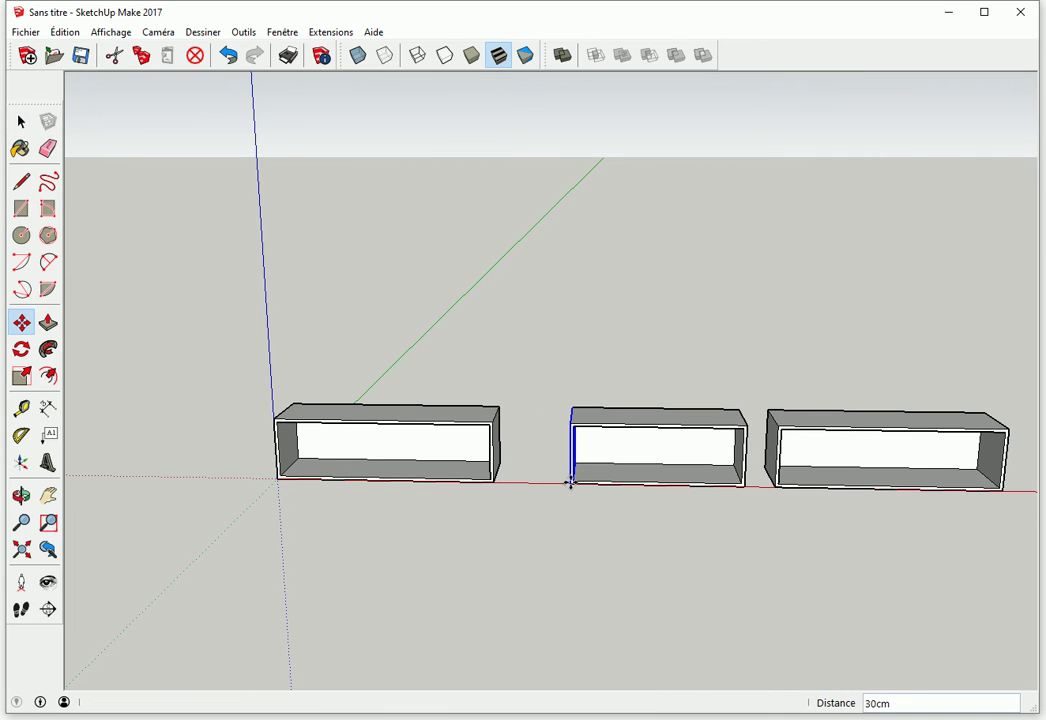
{"action": "type", "text": "40"}
{"action": "key", "text": "Return"}
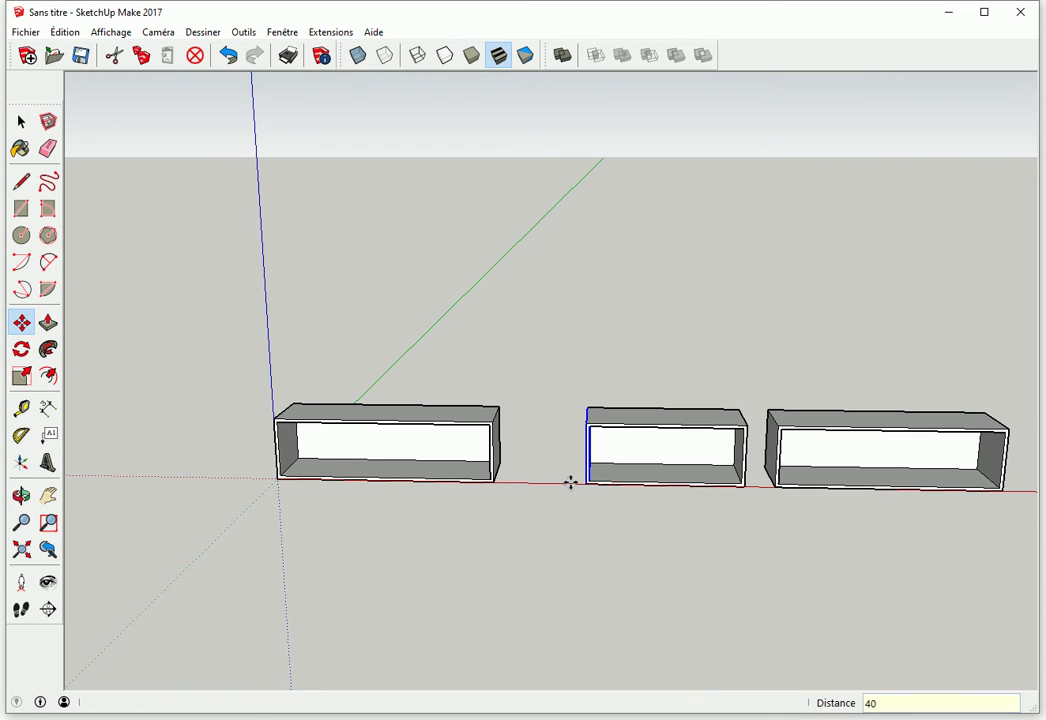
{"action": "key", "text": "space"}
Step: Move the third box's left end 80 cm along the red axis to shorten it
{"action": "left_click", "coordinate": [801, 528]}
{"action": "left_click_drag", "start_coordinate": [753, 396], "coordinate": [803, 518]}
{"action": "key", "text": "m"}
{"action": "left_click", "coordinate": [777, 490]}
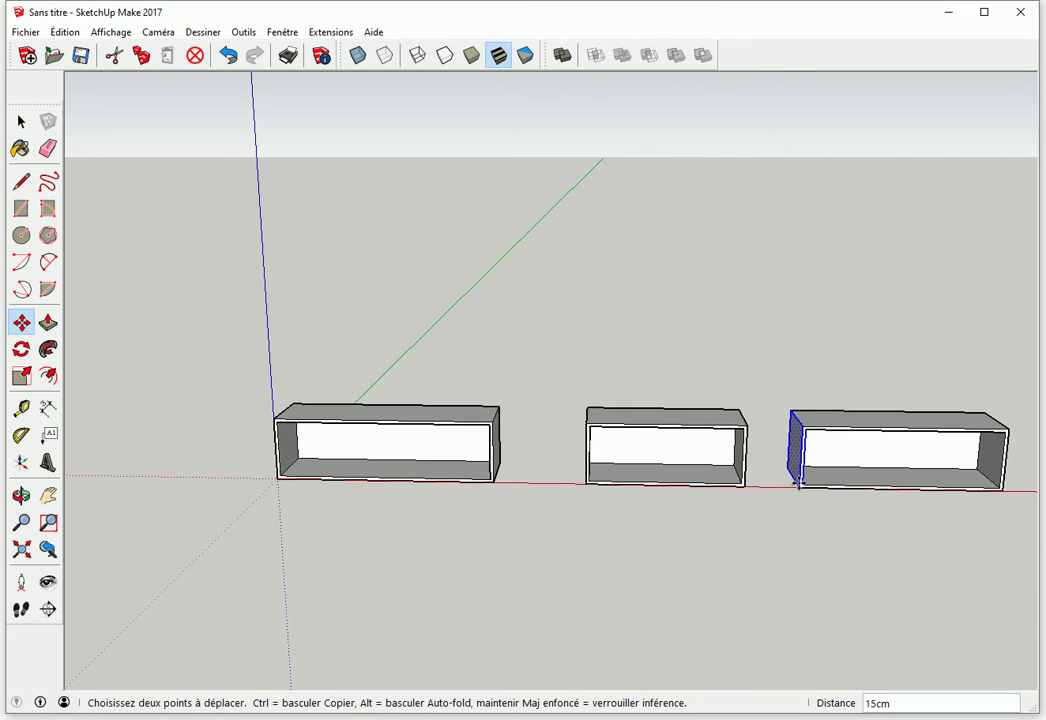
{"action": "key", "text": "Return"}
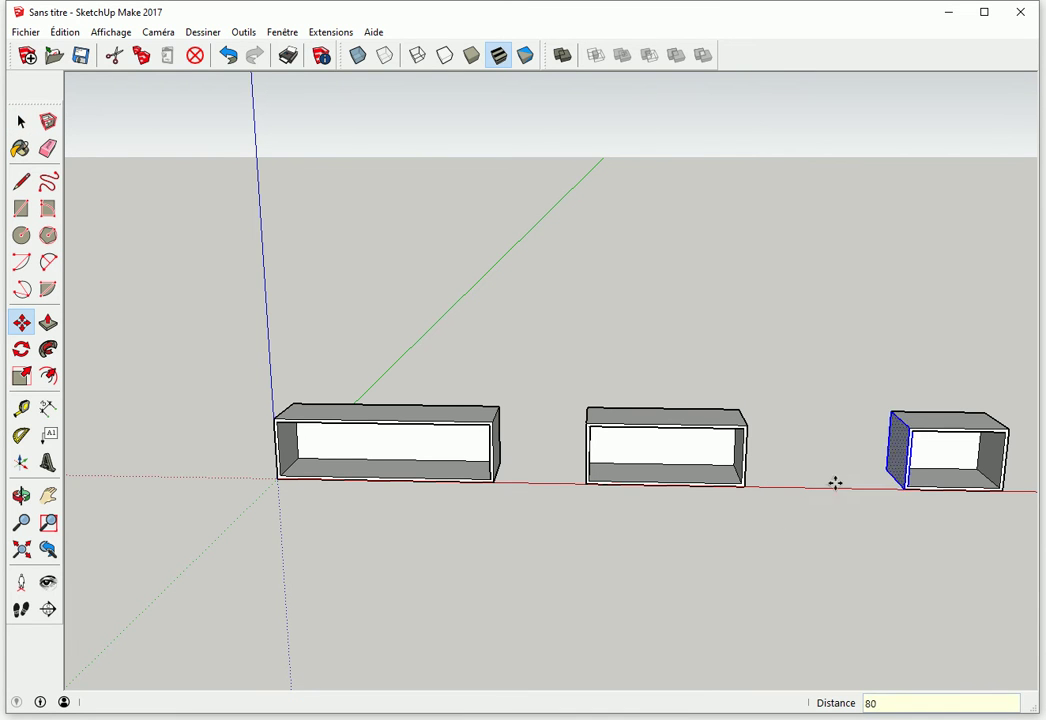
{"action": "key", "text": "space"}
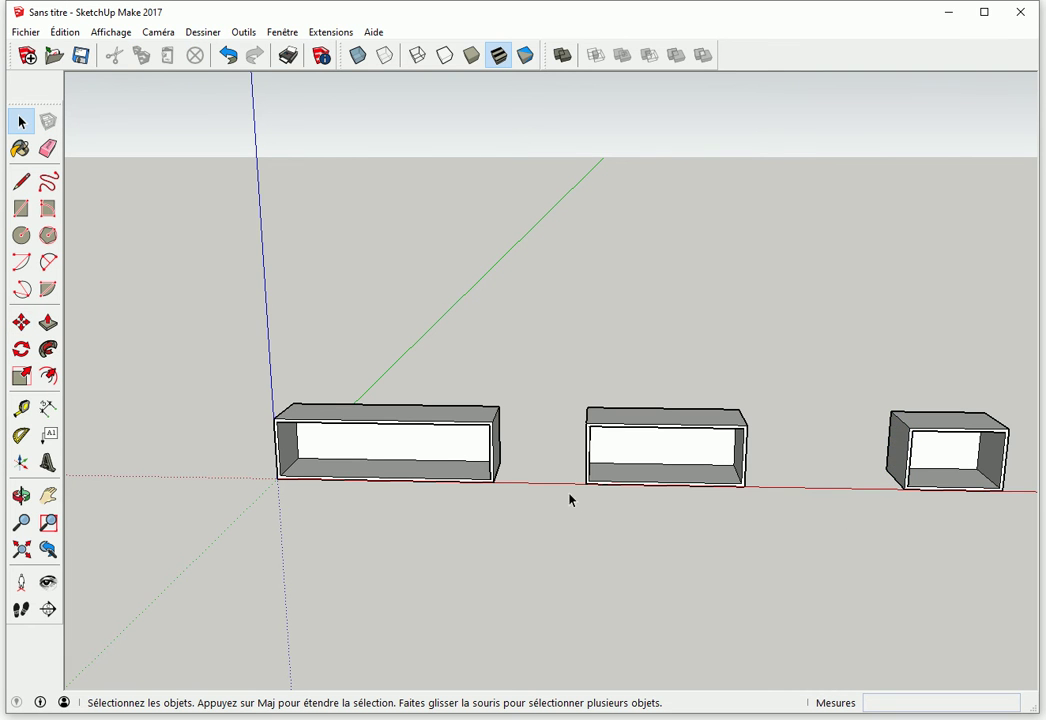
Step: Group the middle box and the right box, each as its own group
{"action": "triple_click", "coordinate": [646, 461]}
{"action": "right_click", "coordinate": [647, 459]}
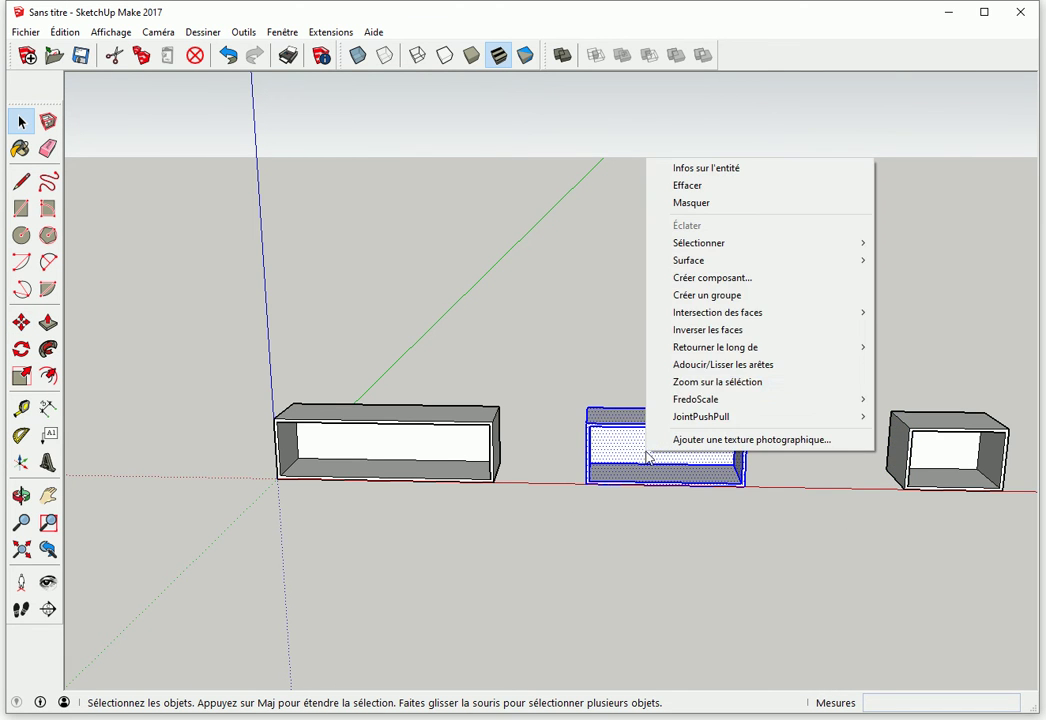
{"action": "left_click", "coordinate": [712, 296]}
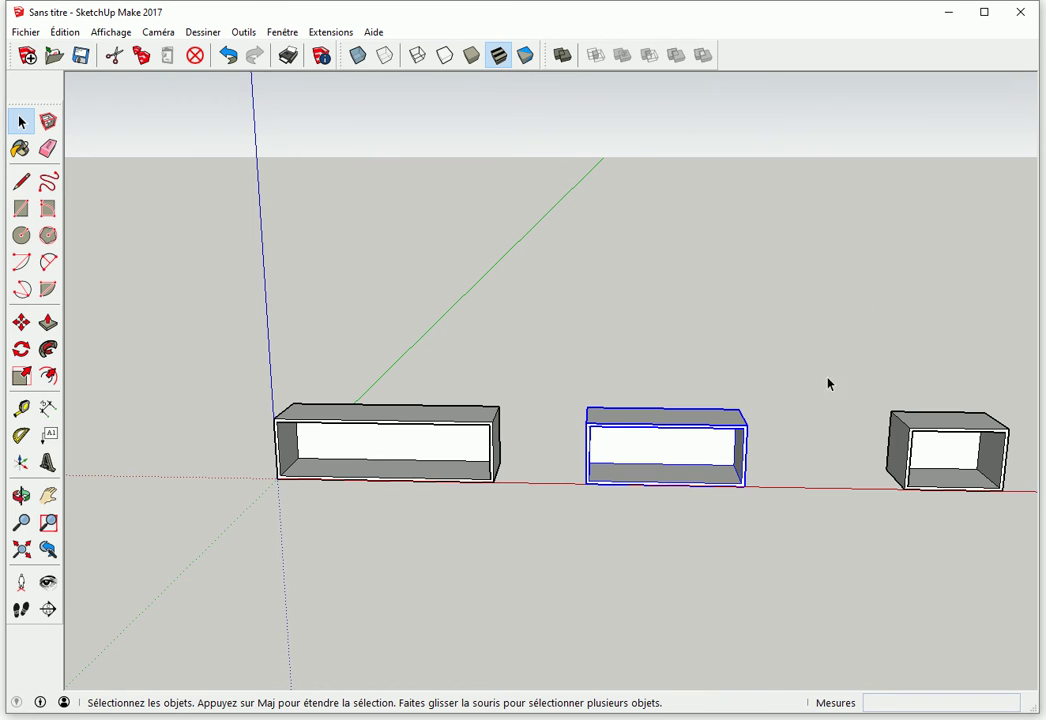
{"action": "left_click_drag", "start_coordinate": [859, 370], "coordinate": [1020, 518]}
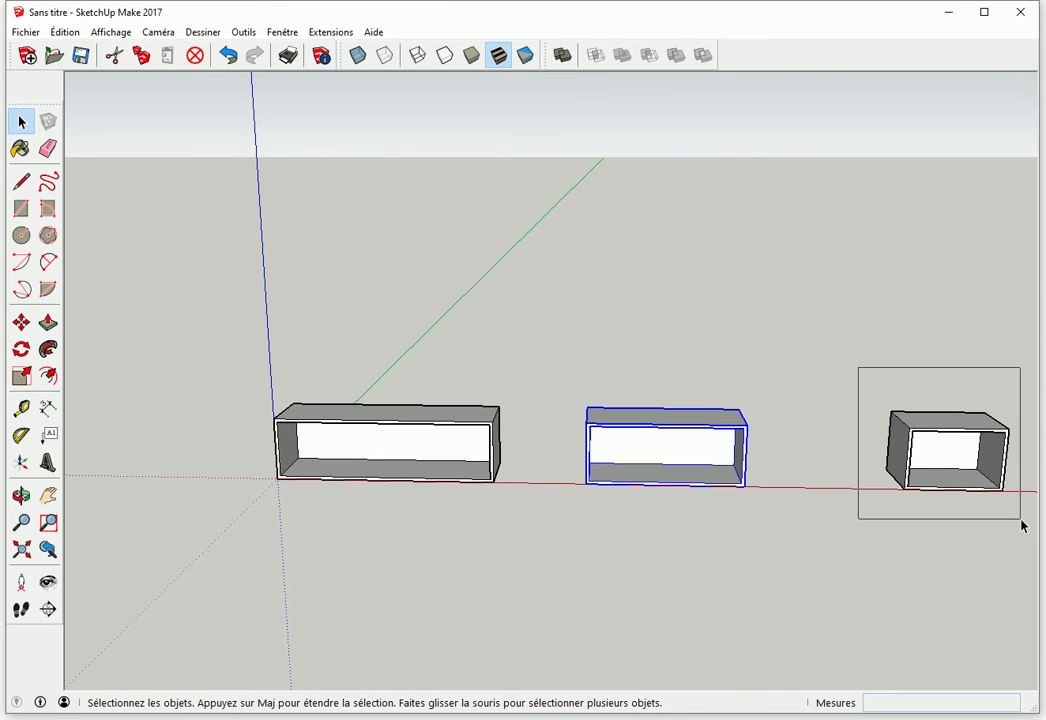
{"action": "right_click", "coordinate": [938, 450]}
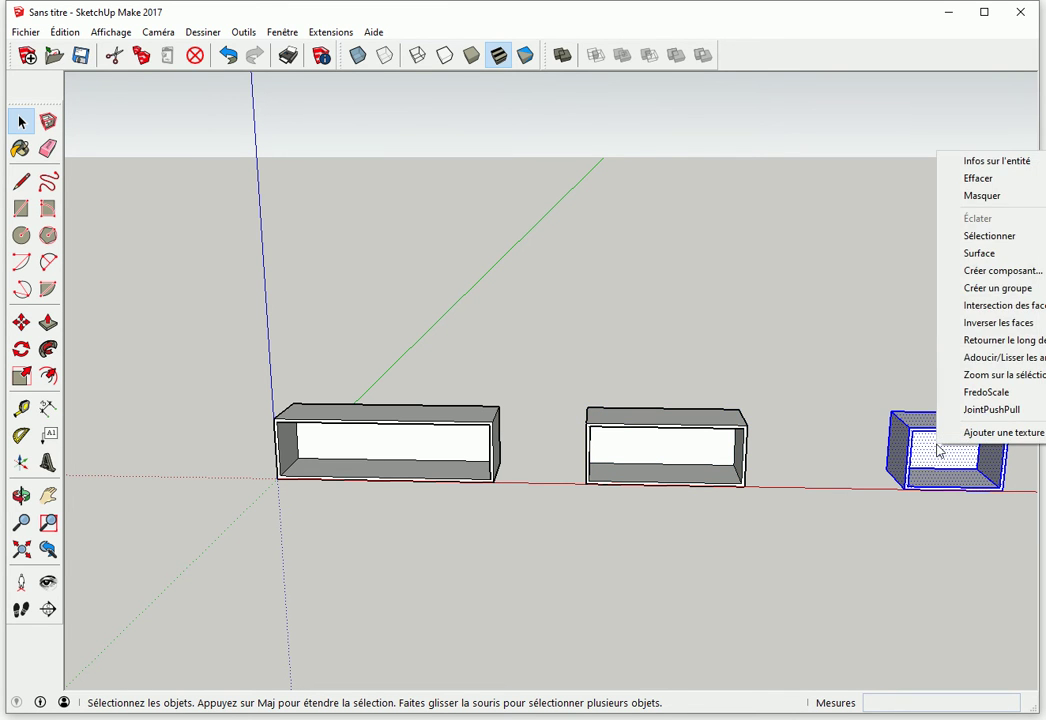
{"action": "left_click", "coordinate": [925, 286]}
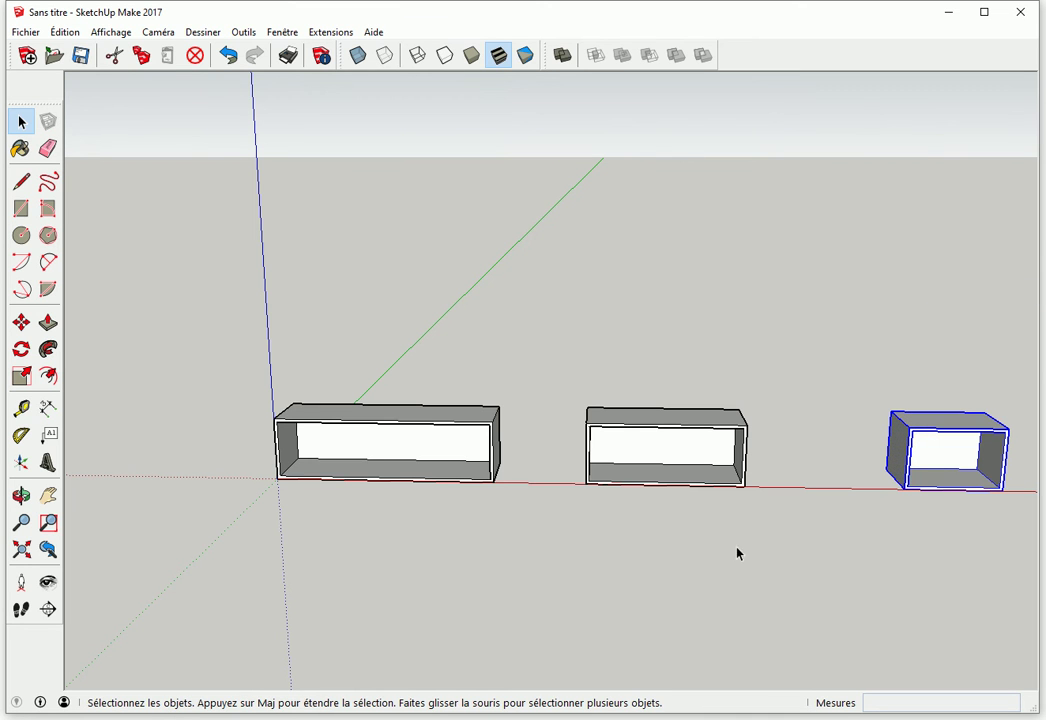
Step: Group the left box as well and clear the selection
{"action": "triple_click", "coordinate": [365, 447]}
{"action": "right_click", "coordinate": [365, 447]}
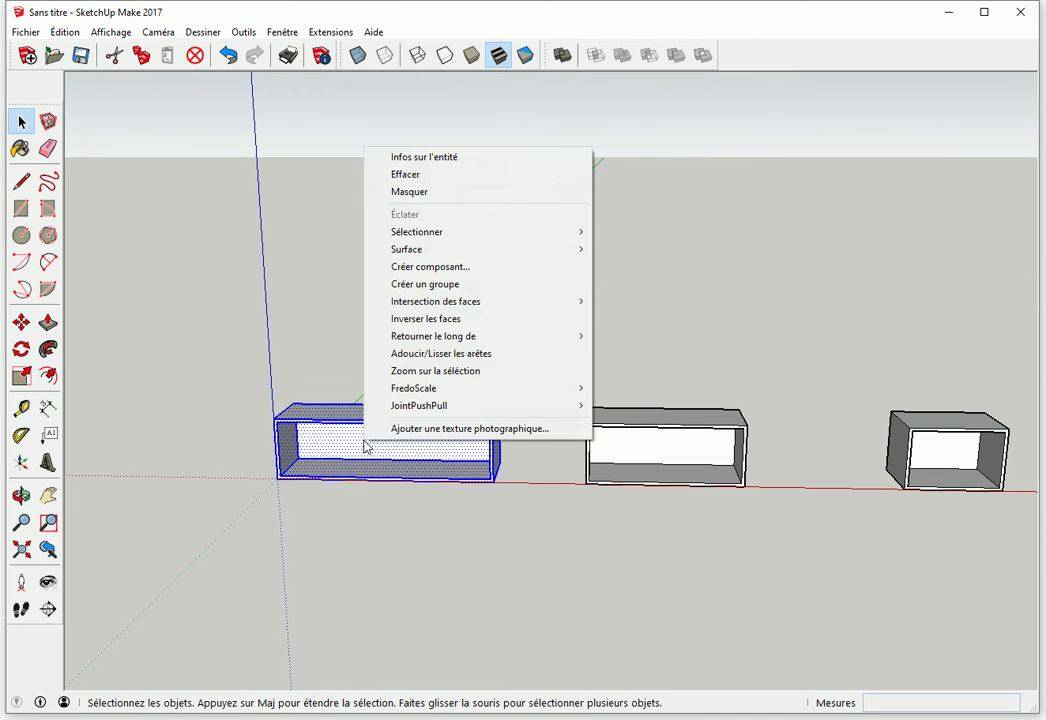
{"action": "left_click", "coordinate": [430, 286]}
{"action": "left_click", "coordinate": [675, 605]}
{"action": "scroll", "coordinate": [691, 535], "scroll_direction": "up", "scroll_amount": 2}
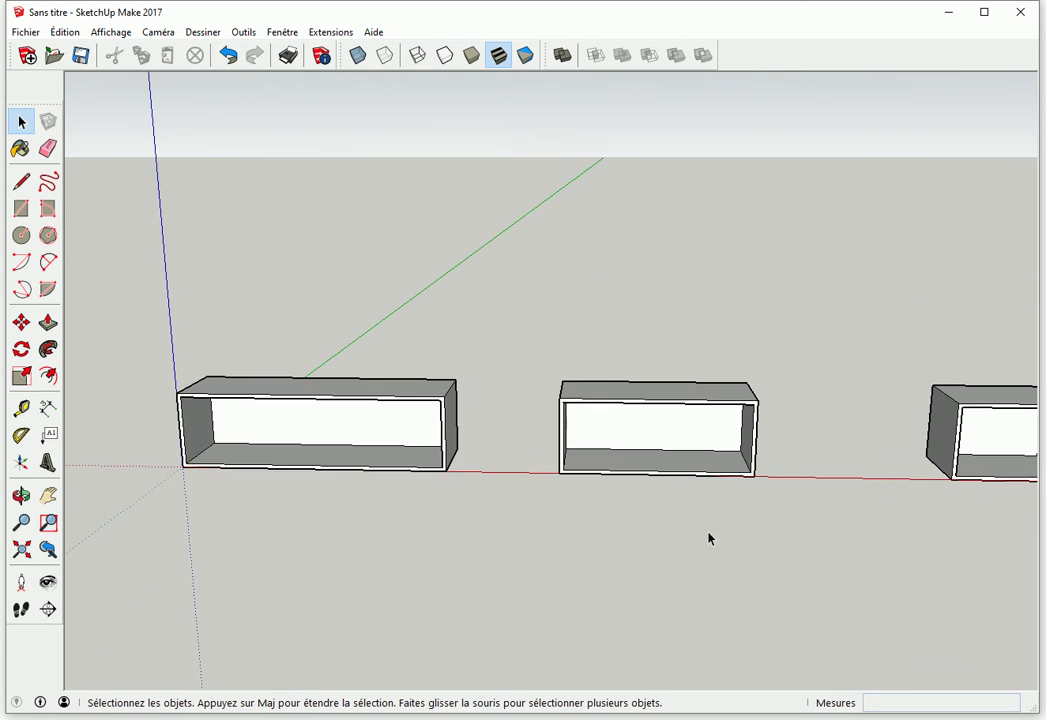
{"action": "scroll", "coordinate": [707, 537], "scroll_direction": "up", "scroll_amount": 1}
{"action": "key", "text": "m"}
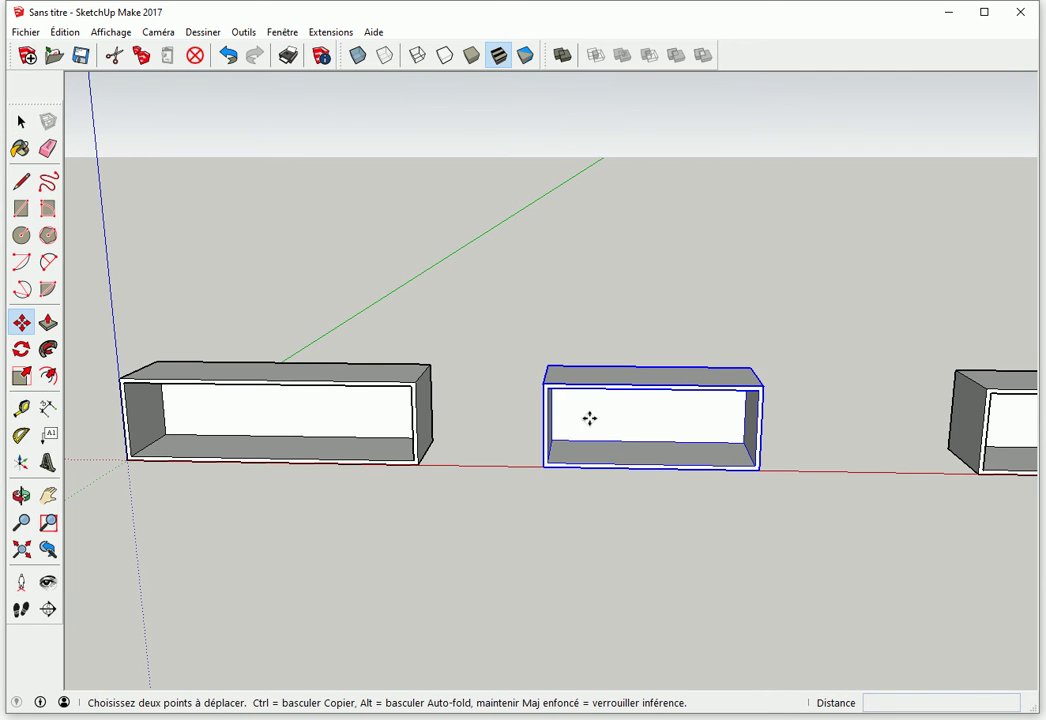
Step: Stack the 100cm and 60cm boxes as steps on the 140cm box, then orbit to inspect
{"action": "left_click", "coordinate": [760, 468]}
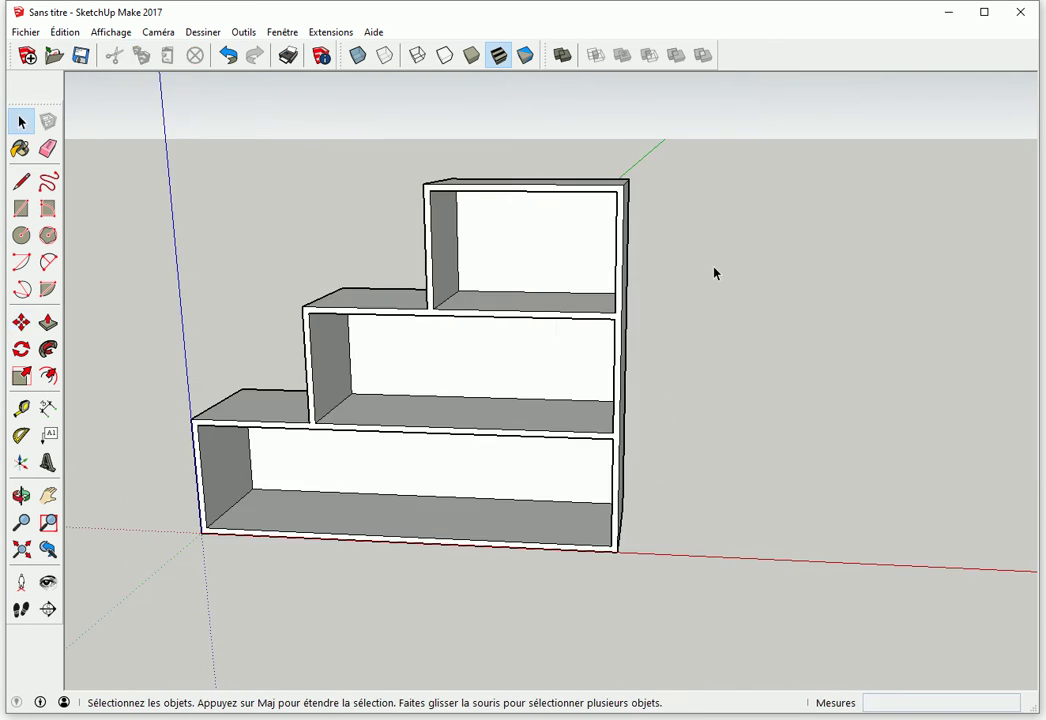
{"action": "mouse_move", "coordinate": [712, 278]}
{"action": "middle_mouse_down"}
{"action": "mouse_move", "coordinate": [622, 256]}
{"action": "mouse_move", "coordinate": [561, 310]}
{"action": "middle_mouse_up"}
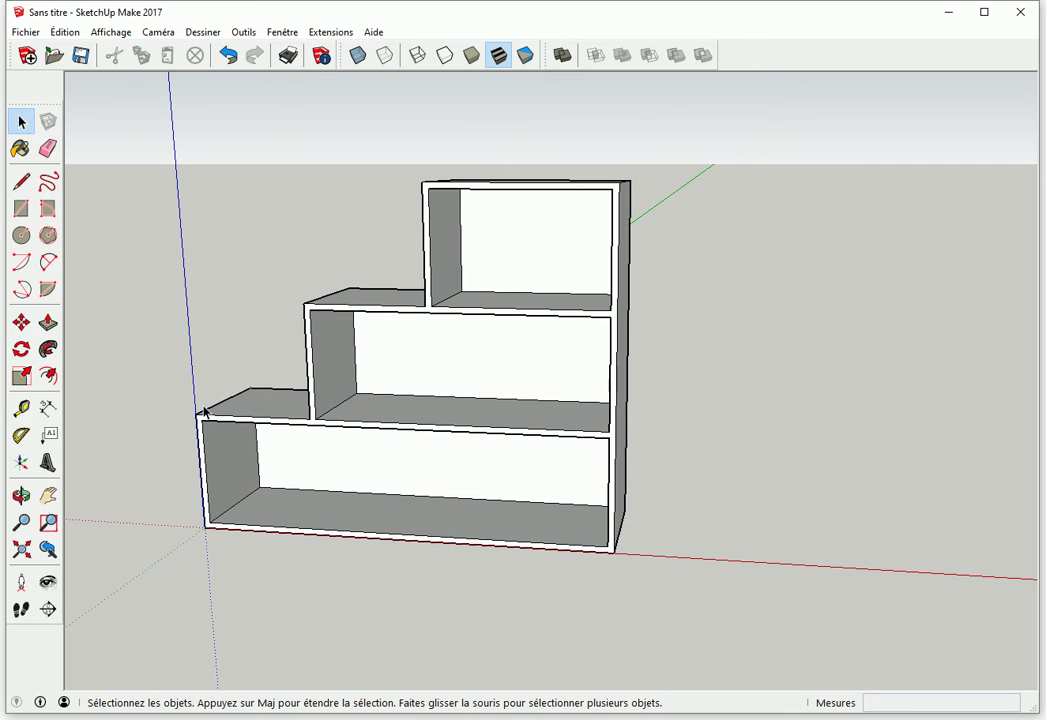
{"action": "left_click", "coordinate": [48, 408]}
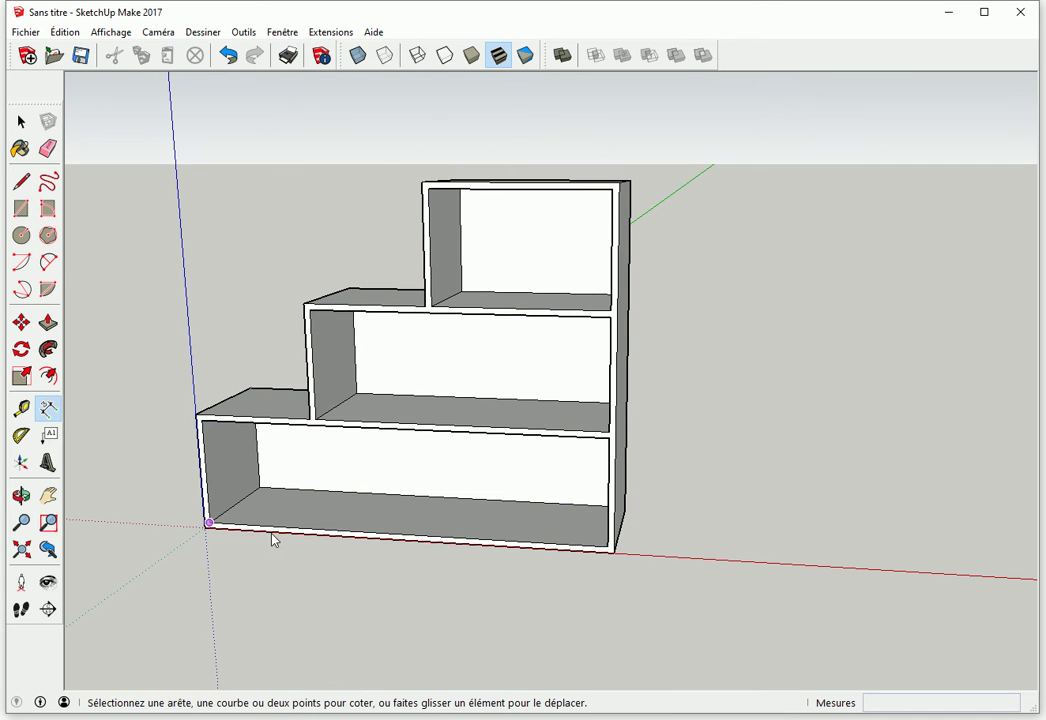
Step: Dimension the shelf's 140cm overall width below it
{"action": "left_click", "coordinate": [204, 527]}
{"action": "left_click", "coordinate": [612, 551]}
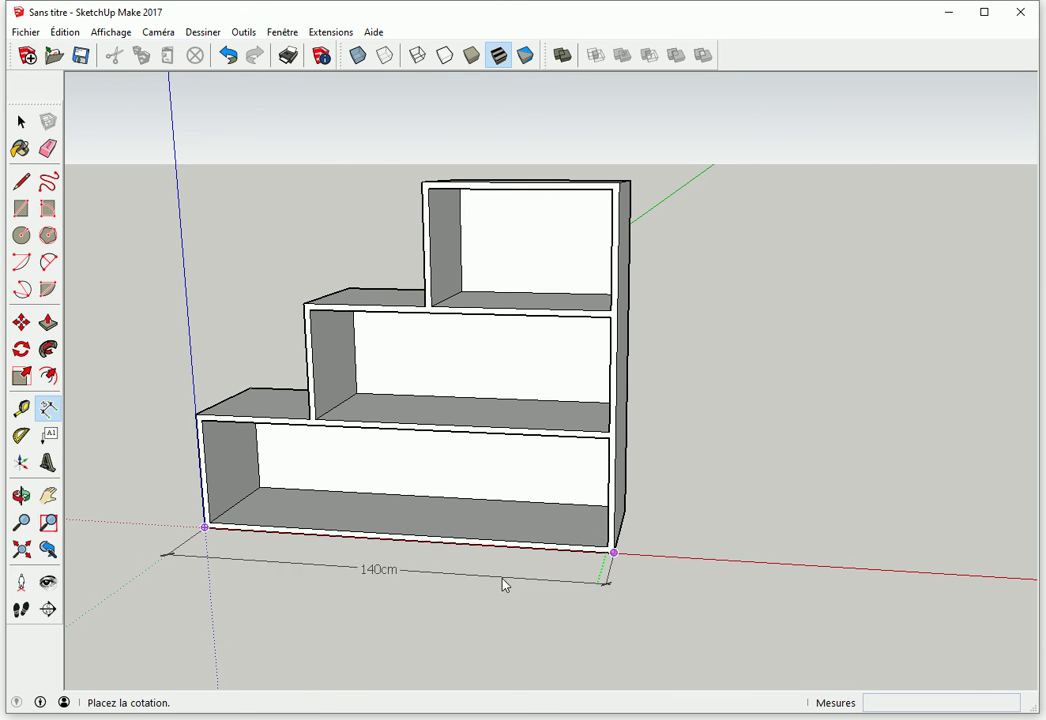
{"action": "left_click", "coordinate": [494, 583]}
{"action": "key", "text": "space"}
Step: Explode the shelf group into separate pieces
{"action": "left_click", "coordinate": [464, 380]}
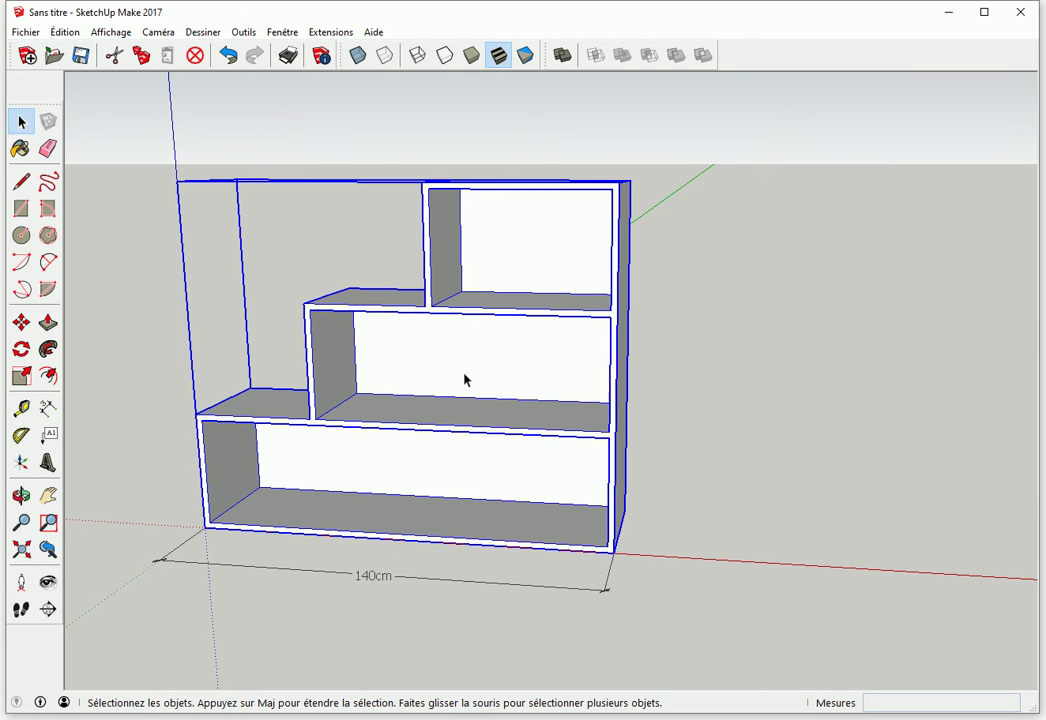
{"action": "right_click", "coordinate": [465, 378]}
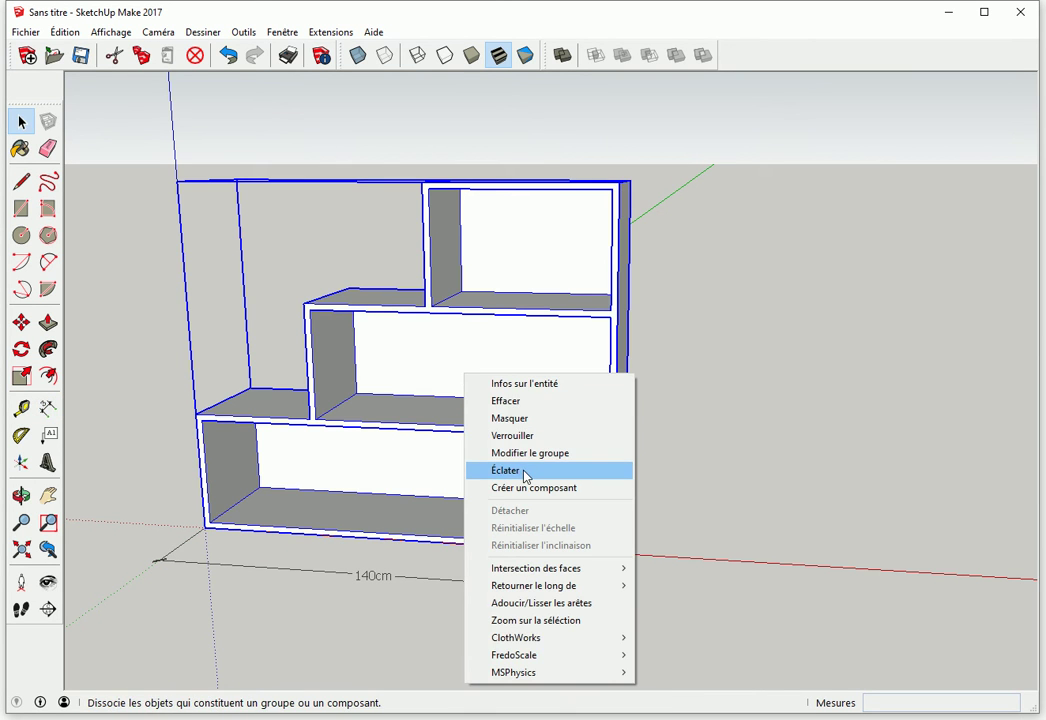
{"action": "left_click", "coordinate": [525, 471]}
{"action": "left_click", "coordinate": [712, 479]}
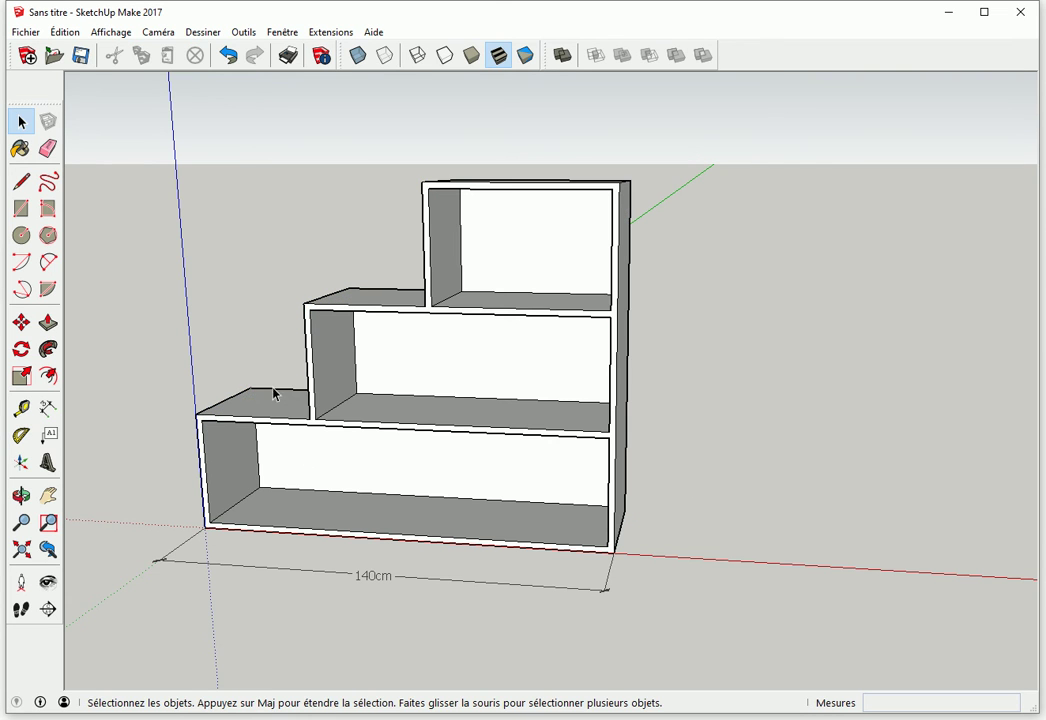
Step: Dimension the bottom box's 40cm height and 40cm step depth
{"action": "left_click", "coordinate": [49, 410]}
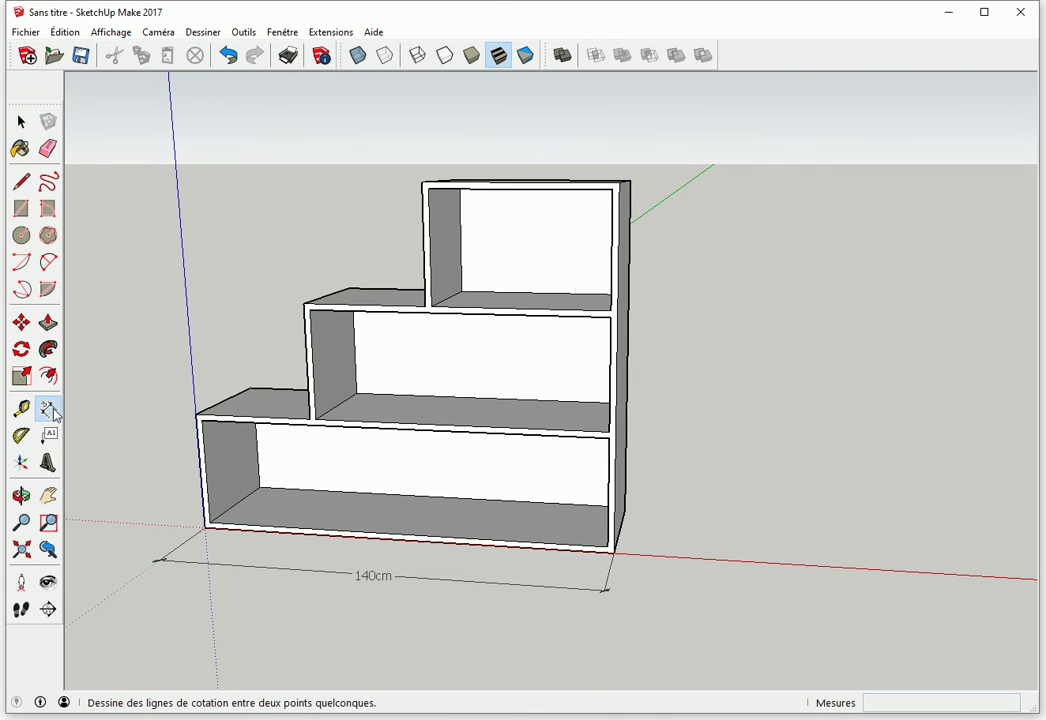
{"action": "left_click", "coordinate": [197, 440]}
{"action": "left_click", "coordinate": [140, 445]}
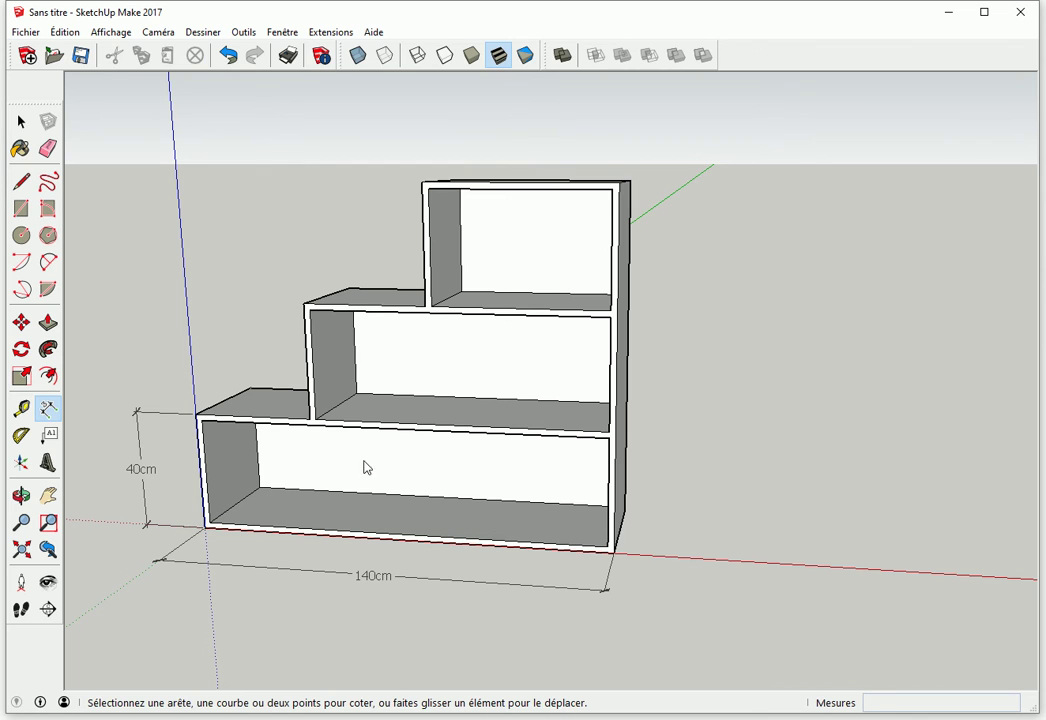
{"action": "left_click", "coordinate": [212, 411]}
{"action": "left_click", "coordinate": [212, 411]}
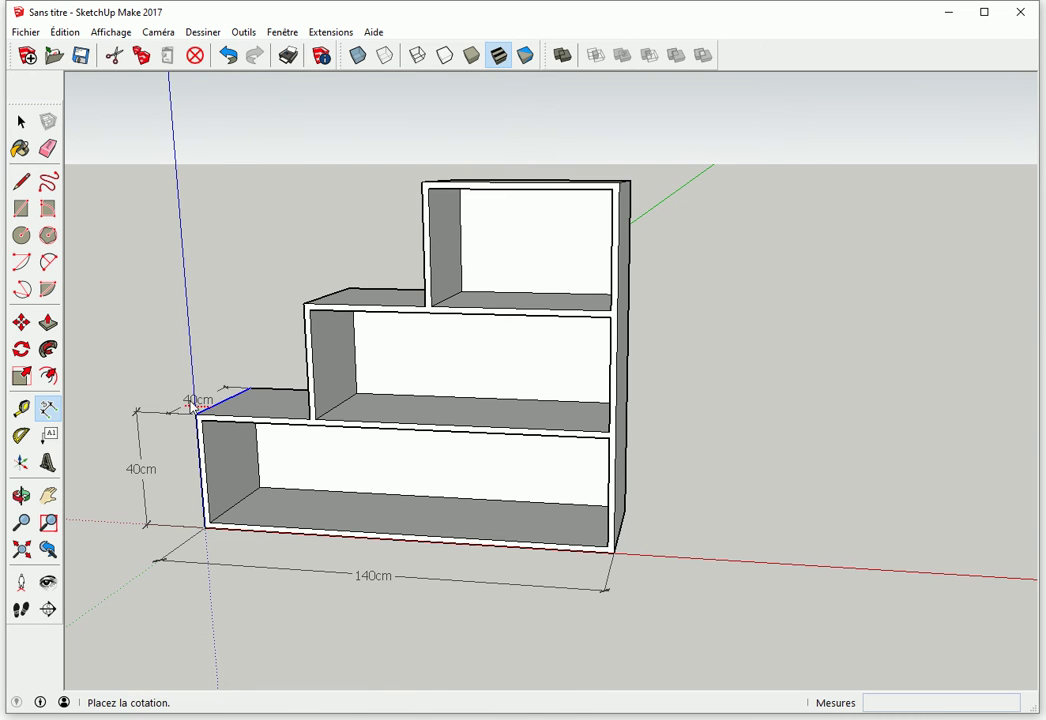
{"action": "left_click", "coordinate": [170, 396]}
Step: Add 38cm height dimensions to the middle and top tiers
{"action": "mouse_move", "coordinate": [338, 405]}
{"action": "middle_mouse_down"}
{"action": "mouse_move", "coordinate": [367, 362]}
{"action": "mouse_move", "coordinate": [327, 362]}
{"action": "middle_mouse_up"}
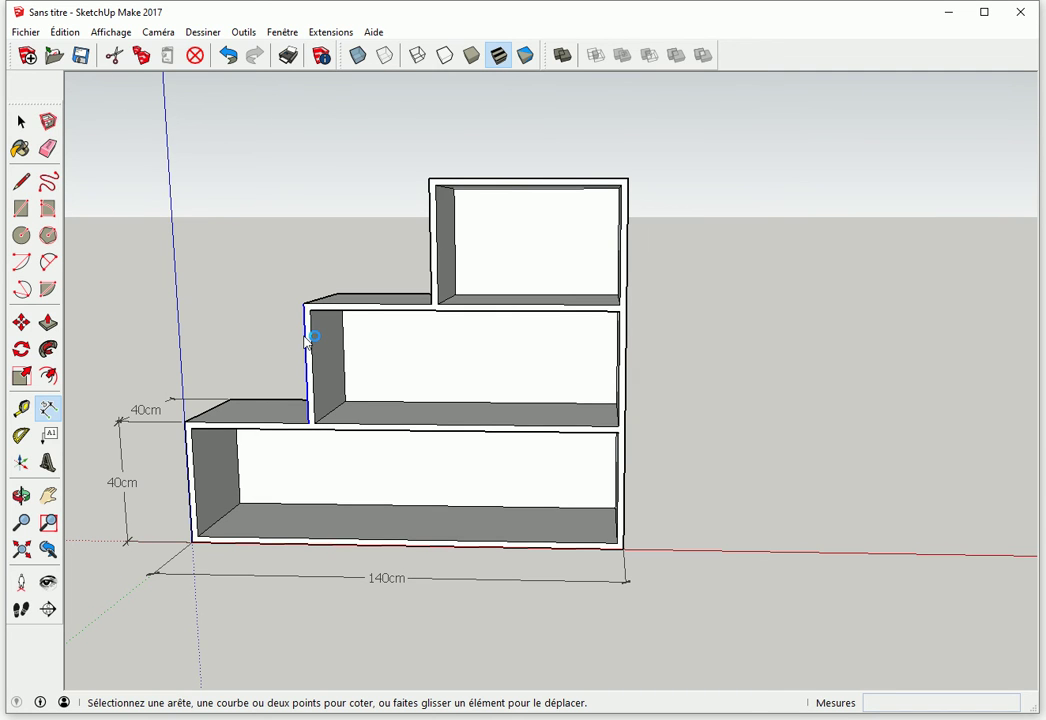
{"action": "left_click", "coordinate": [310, 337]}
{"action": "left_click", "coordinate": [264, 345]}
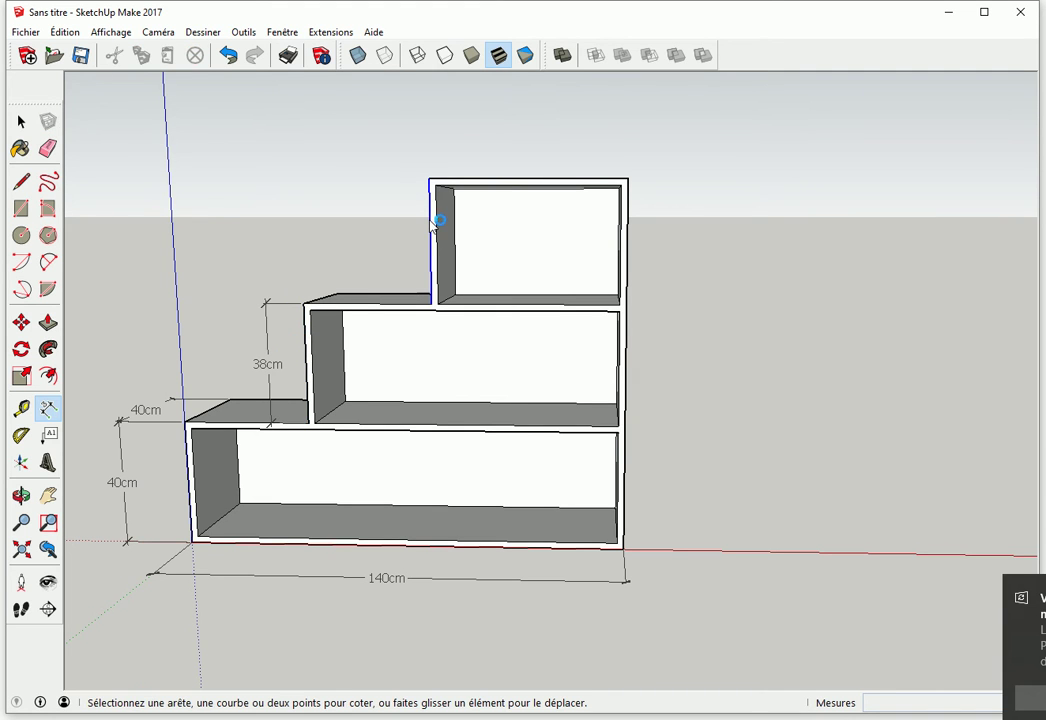
{"action": "left_click", "coordinate": [433, 240]}
{"action": "left_click", "coordinate": [401, 245]}
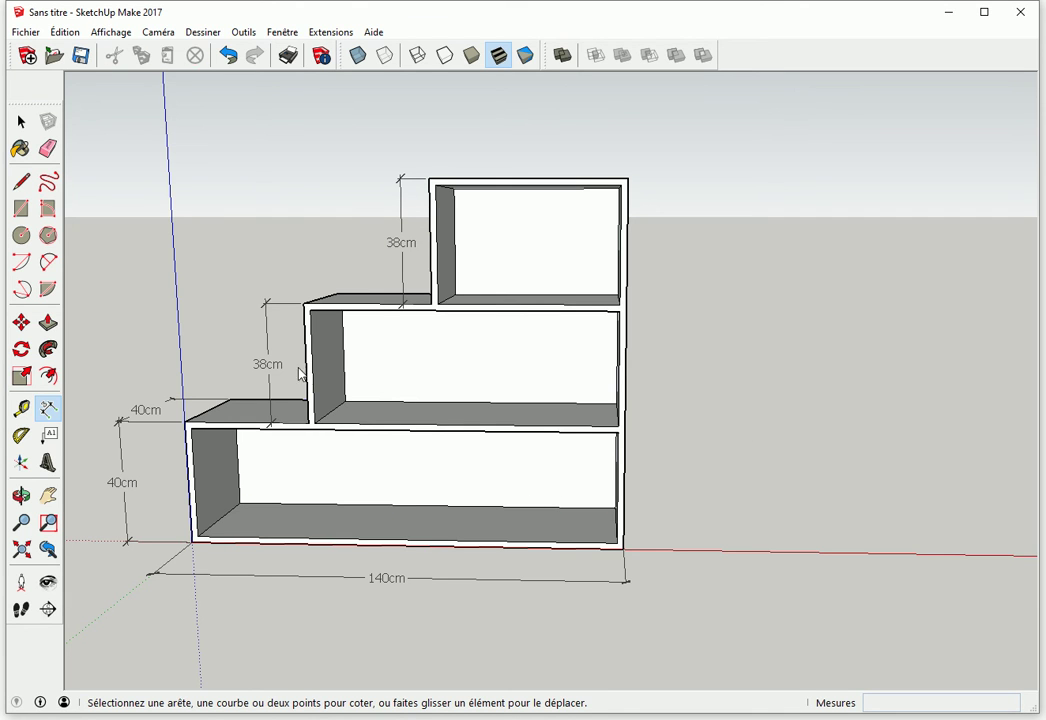
{"action": "left_click", "coordinate": [257, 370]}
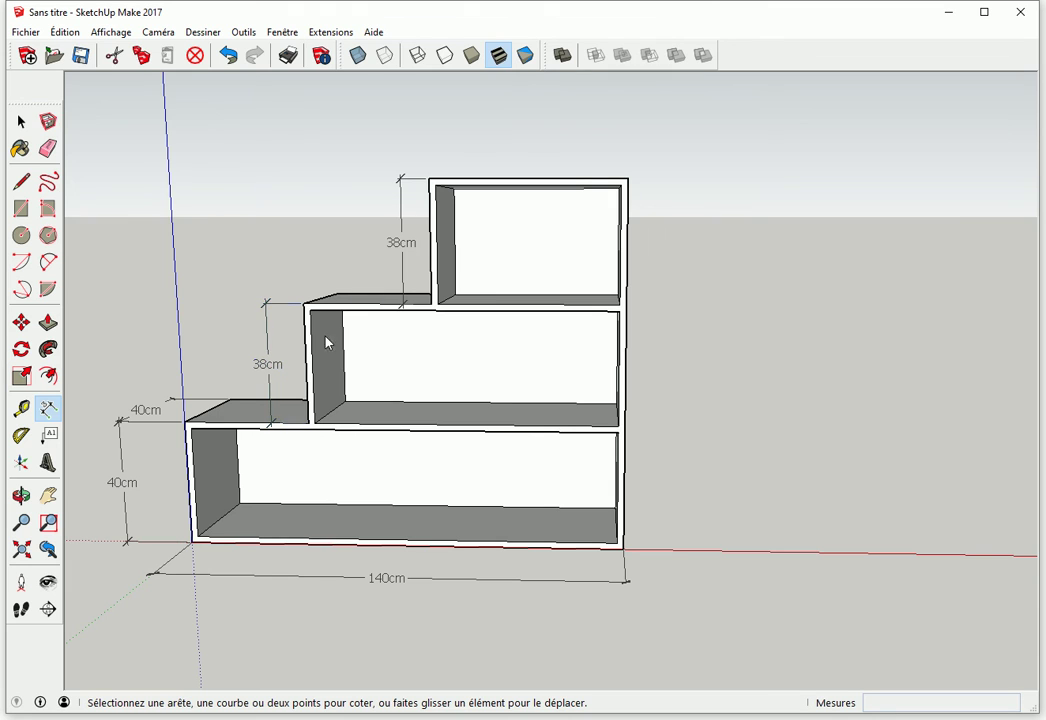
{"action": "key", "text": "space"}
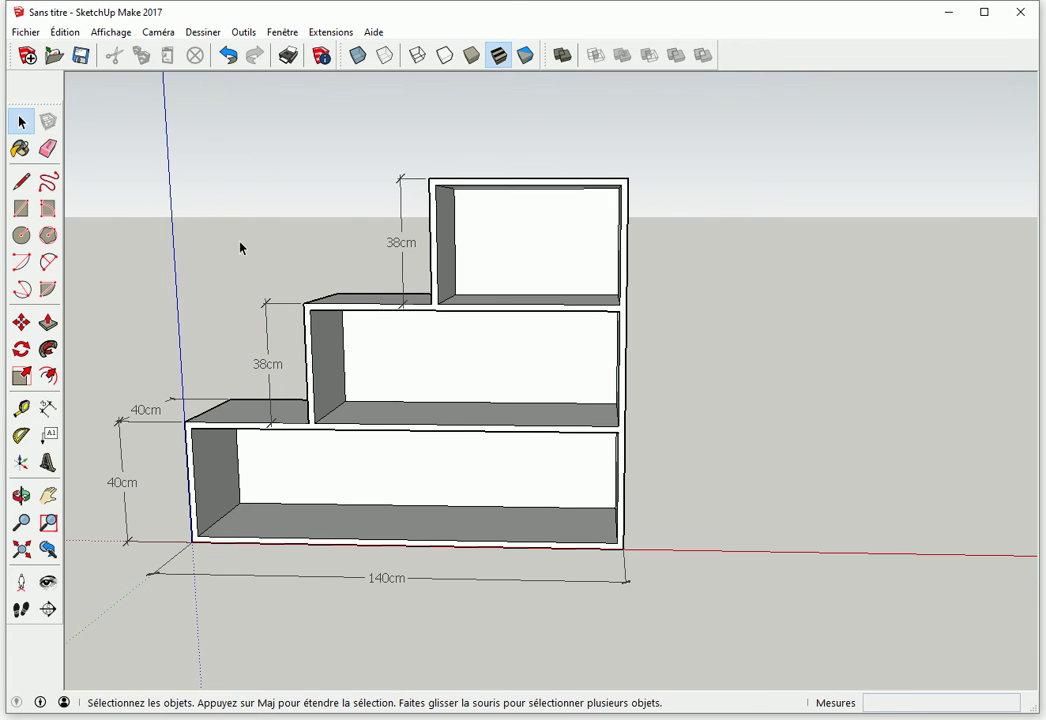
Step: Try raising the top box by 2 cm, then undo the move
{"action": "mouse_move", "coordinate": [195, 125]}
{"action": "left_mouse_down"}
{"action": "mouse_move", "coordinate": [675, 339]}
{"action": "mouse_move", "coordinate": [687, 357]}
{"action": "left_mouse_up"}
{"action": "mouse_move", "coordinate": [527, 364]}
{"action": "middle_mouse_down"}
{"action": "mouse_move", "coordinate": [588, 268]}
{"action": "mouse_move", "coordinate": [824, 273]}
{"action": "mouse_move", "coordinate": [607, 327]}
{"action": "mouse_move", "coordinate": [503, 338]}
{"action": "mouse_move", "coordinate": [497, 373]}
{"action": "middle_mouse_up"}
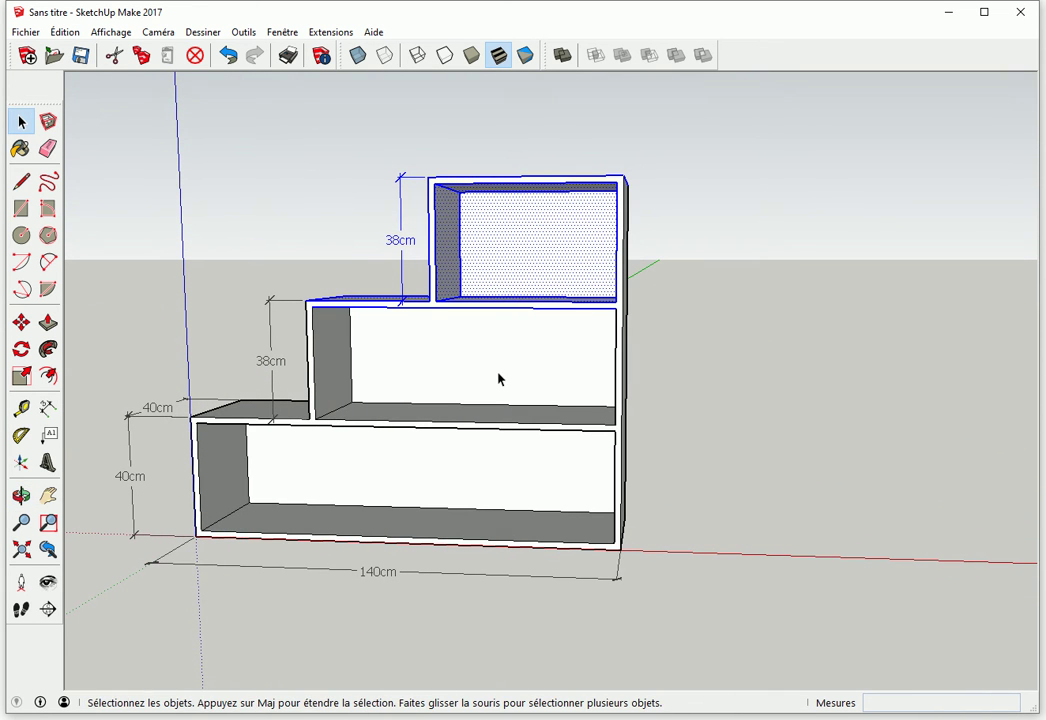
{"action": "key", "text": "m"}
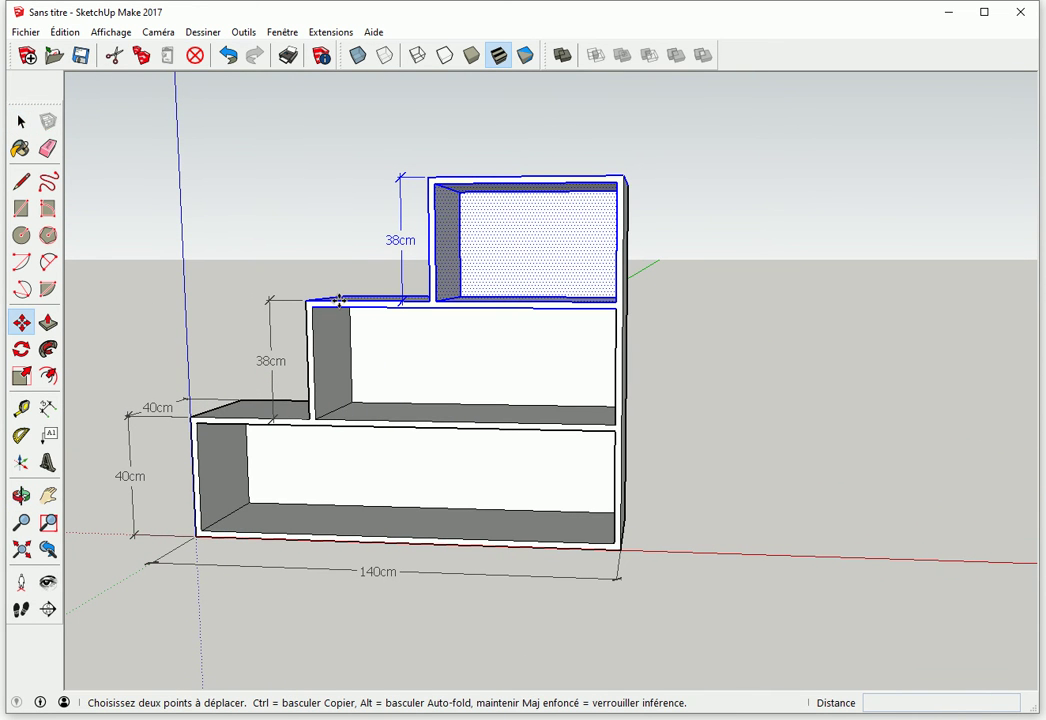
{"action": "left_click", "coordinate": [339, 300]}
{"action": "left_click", "coordinate": [343, 238]}
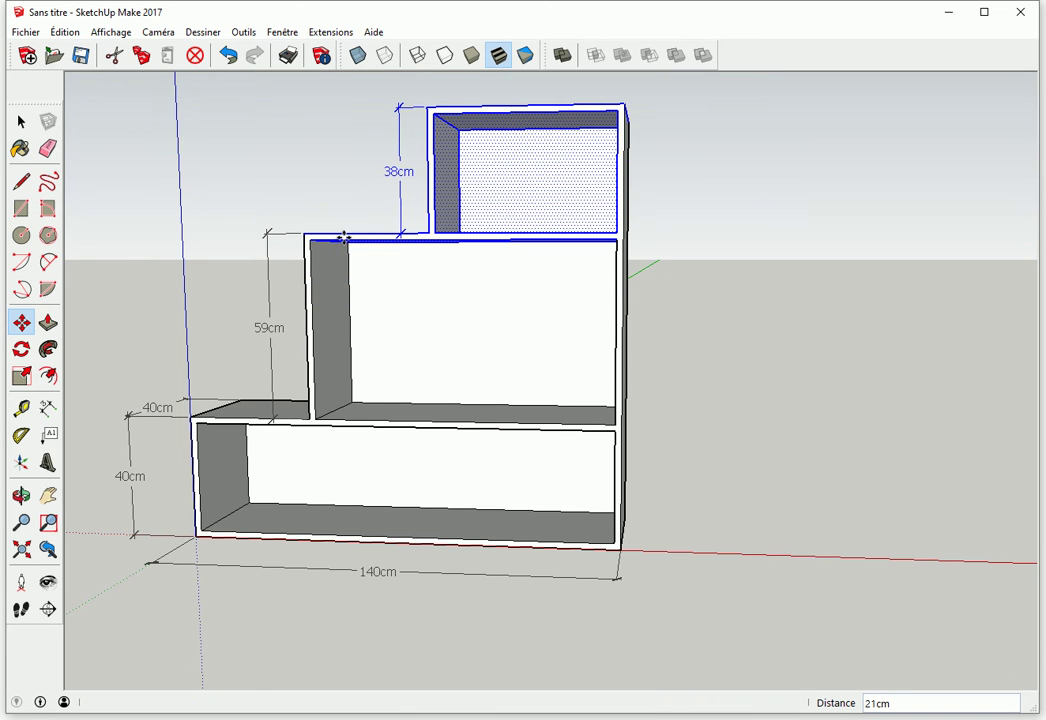
{"action": "type", "text": "2"}
{"action": "key", "text": "ctrl+z"}
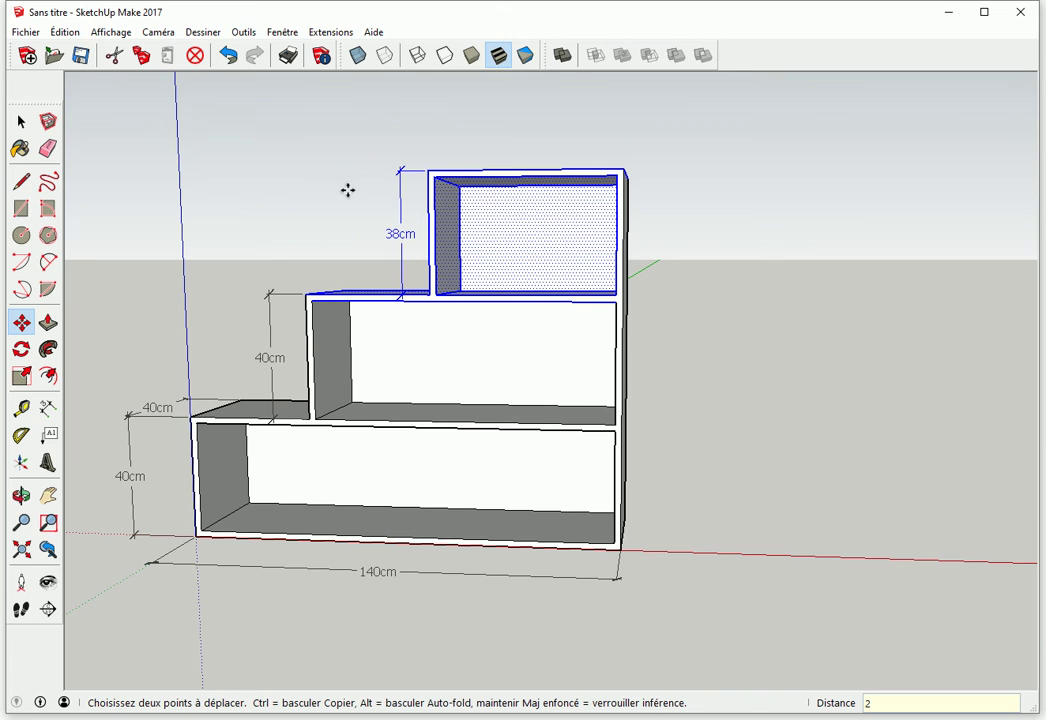
{"action": "key", "text": "space"}
{"action": "left_click", "coordinate": [281, 160]}
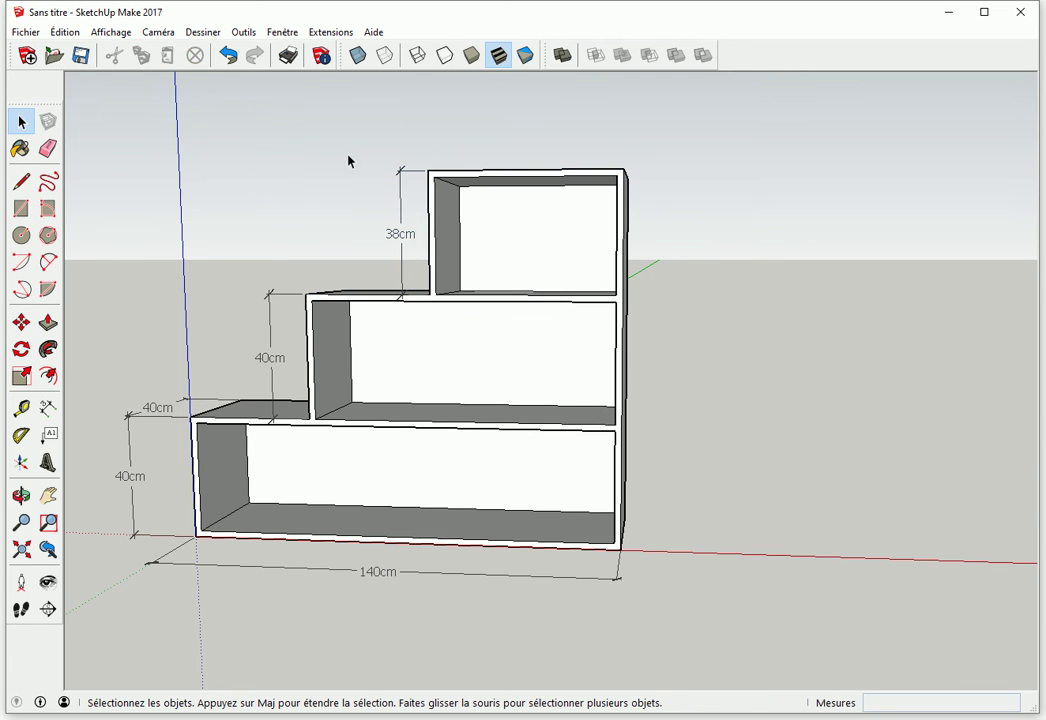
Step: Lift the top box's top face so the top tier measures 40cm, then select the whole shelf
{"action": "left_click_drag", "start_coordinate": [356, 135], "coordinate": [675, 229]}
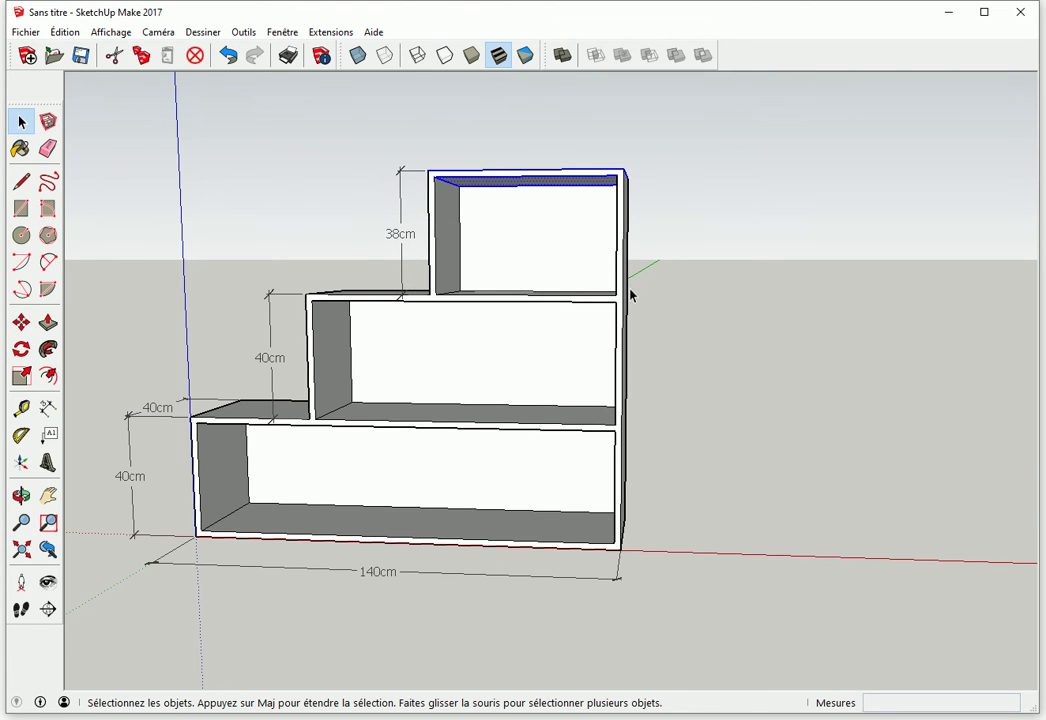
{"action": "key", "text": "m"}
{"action": "left_click_drag", "start_coordinate": [621, 172], "coordinate": [622, 131]}
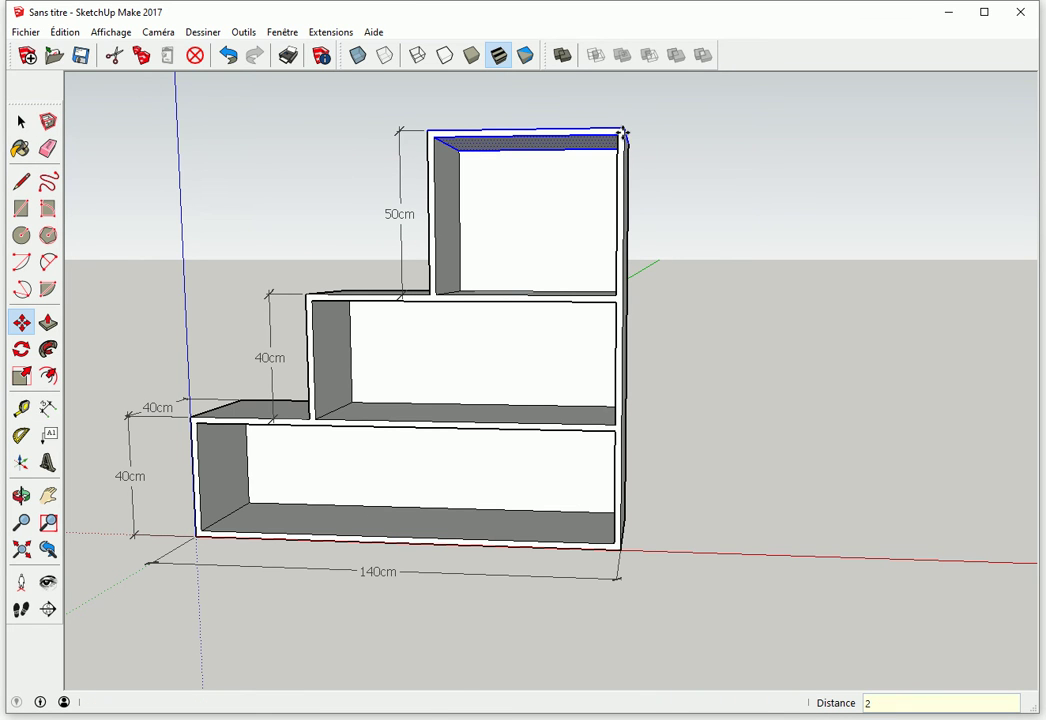
{"action": "key", "text": "Return"}
{"action": "key", "text": "space"}
{"action": "left_click", "coordinate": [721, 231]}
{"action": "mouse_move", "coordinate": [763, 289]}
{"action": "middle_mouse_down"}
{"action": "mouse_move", "coordinate": [644, 315]}
{"action": "mouse_move", "coordinate": [743, 364]}
{"action": "middle_mouse_up"}
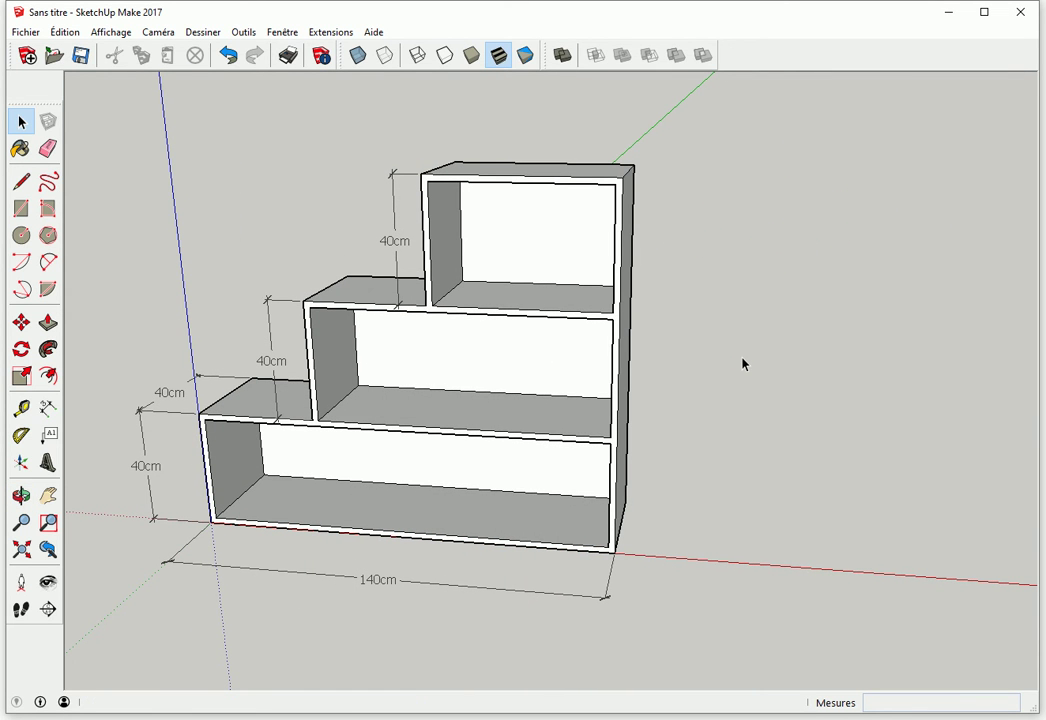
{"action": "mouse_move", "coordinate": [80, 92]}
{"action": "left_mouse_down"}
{"action": "mouse_move", "coordinate": [710, 598]}
{"action": "mouse_move", "coordinate": [741, 648]}
{"action": "left_mouse_up"}
Step: Delete the shelf and draw a 140 by 40 cm rectangle at the origin
{"action": "key", "text": "Delete"}
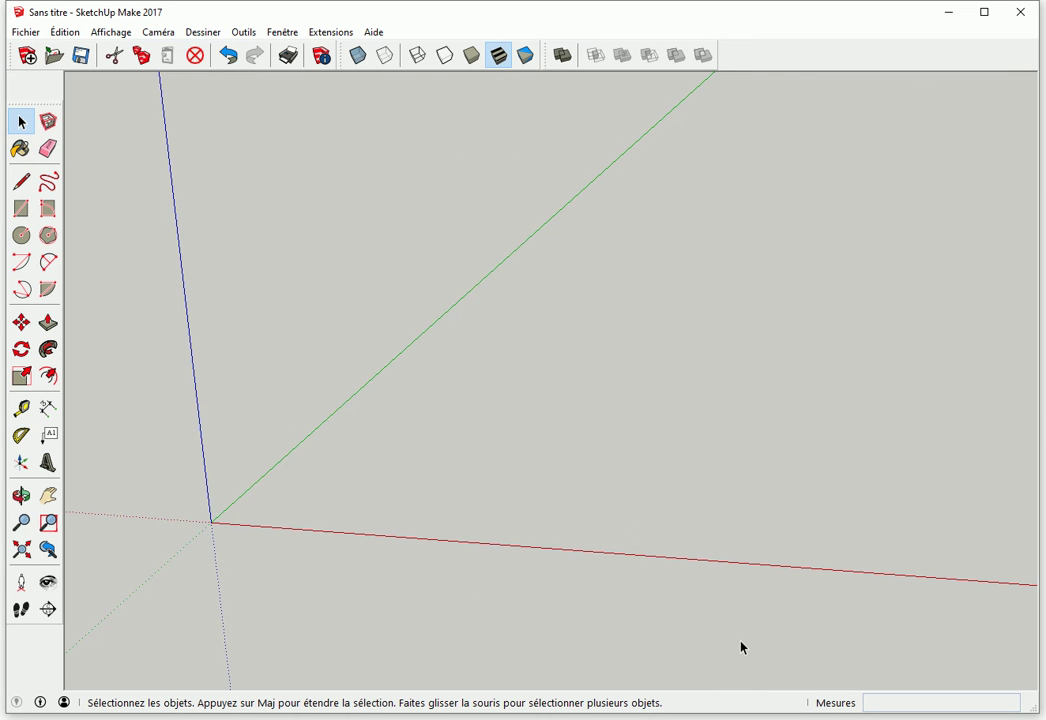
{"action": "mouse_move", "coordinate": [535, 524]}
{"action": "middle_mouse_down"}
{"action": "mouse_move", "coordinate": [593, 474]}
{"action": "mouse_move", "coordinate": [518, 532]}
{"action": "mouse_move", "coordinate": [458, 626]}
{"action": "middle_mouse_up"}
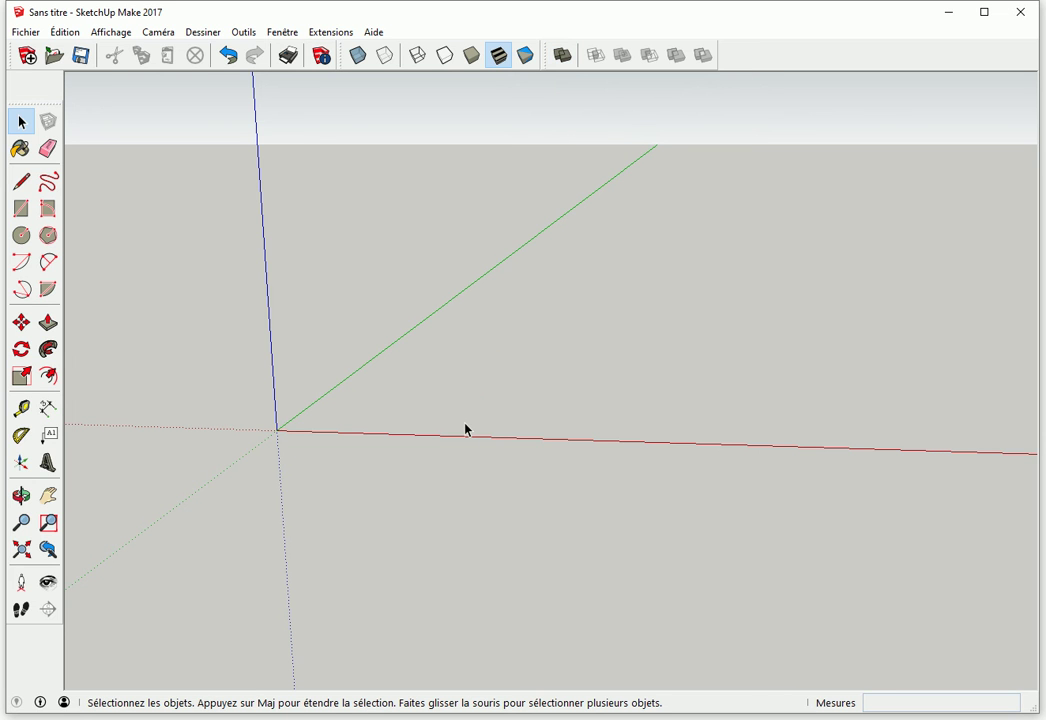
{"action": "key", "text": "r"}
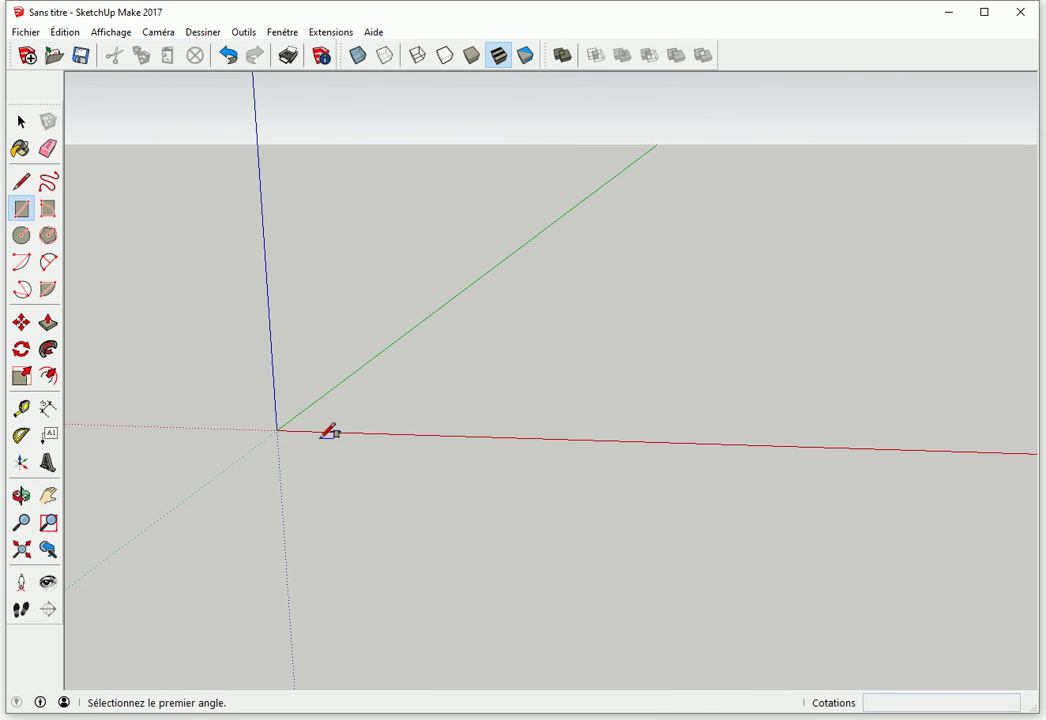
{"action": "middle_click_drag", "start_coordinate": [283, 425], "coordinate": [367, 364]}
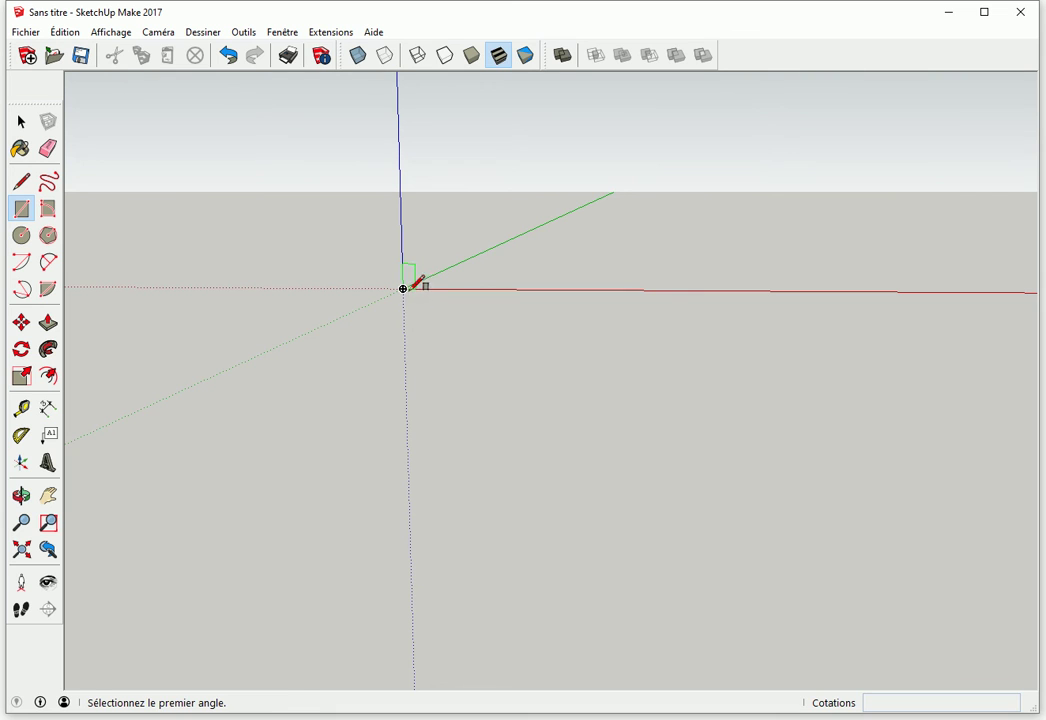
{"action": "left_click", "coordinate": [403, 288]}
{"action": "left_click", "coordinate": [681, 227]}
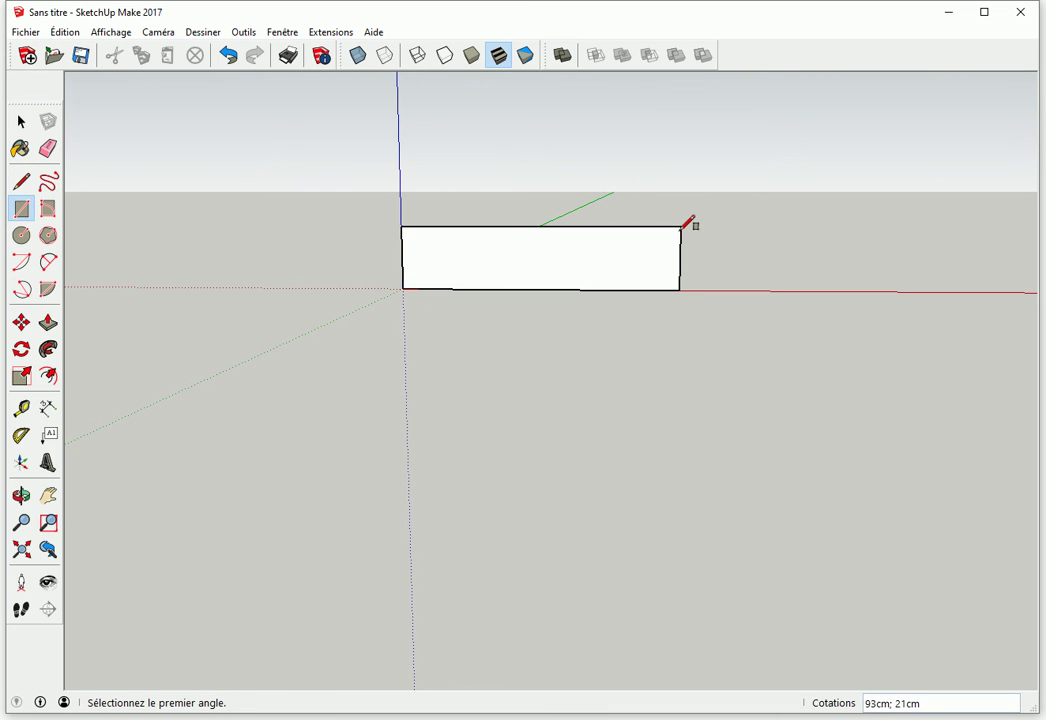
{"action": "type", "text": "140;40"}
{"action": "key", "text": "Return"}
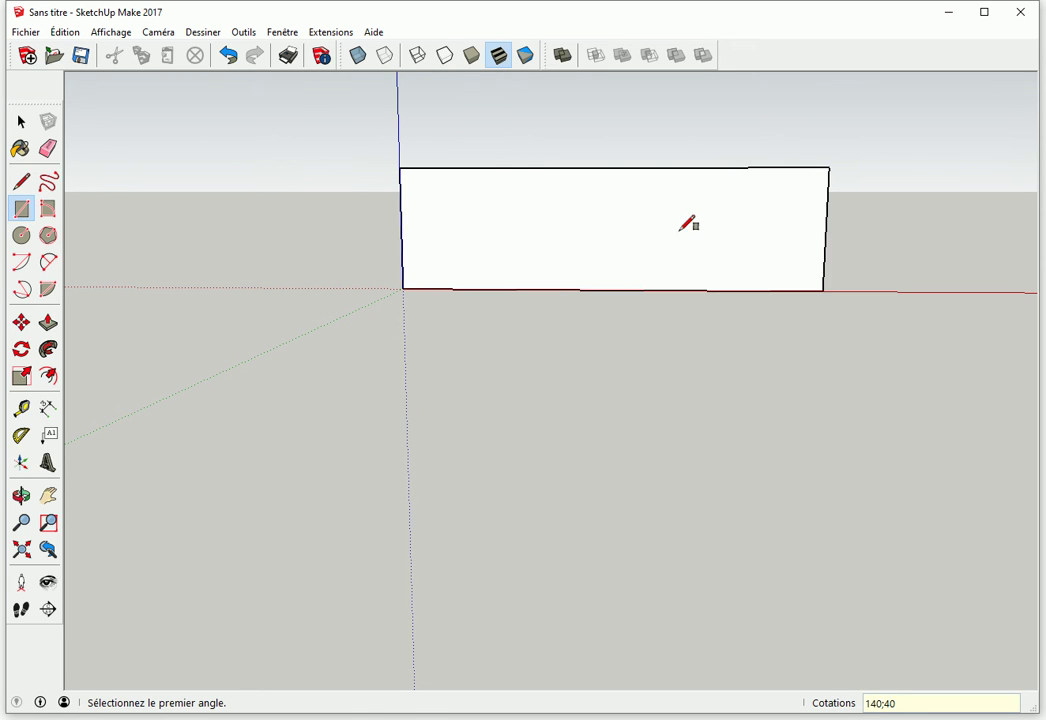
Step: Push/pull the rectangle 40 cm into a box
{"action": "key", "text": "o"}
{"action": "left_click_drag", "start_coordinate": [684, 240], "coordinate": [508, 310]}
{"action": "middle_click_drag", "start_coordinate": [508, 310], "coordinate": [502, 315]}
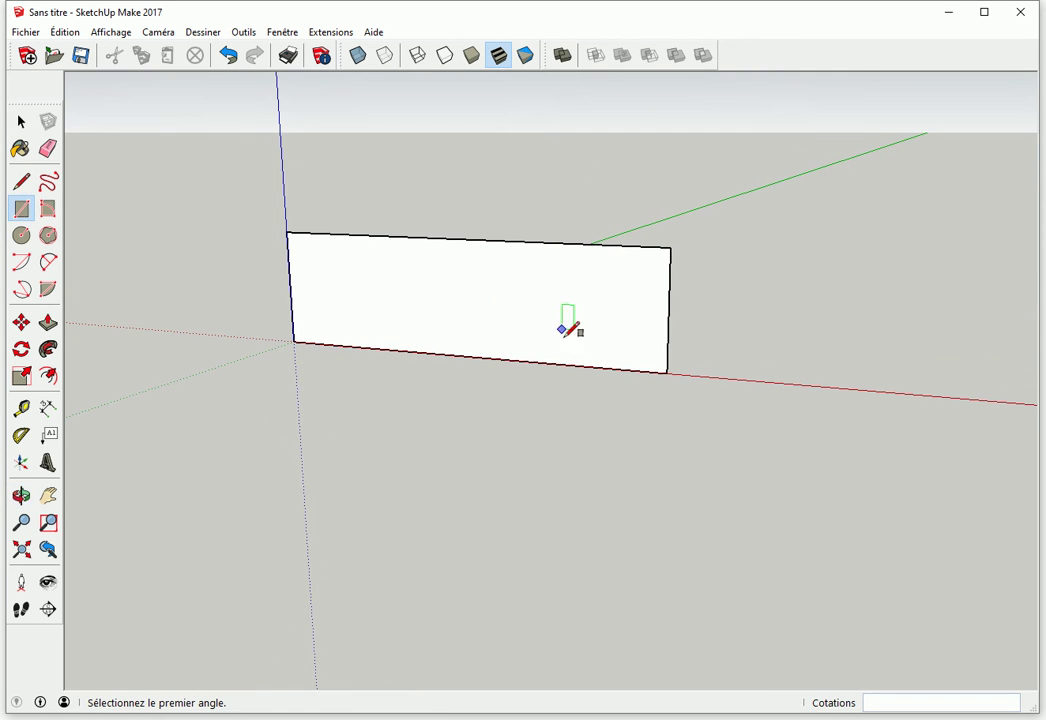
{"action": "middle_click_drag", "start_coordinate": [549, 350], "coordinate": [530, 366]}
{"action": "key", "text": "p"}
{"action": "left_click_drag", "start_coordinate": [567, 346], "coordinate": [598, 341]}
{"action": "type", "text": "40"}
{"action": "key", "text": "Return"}
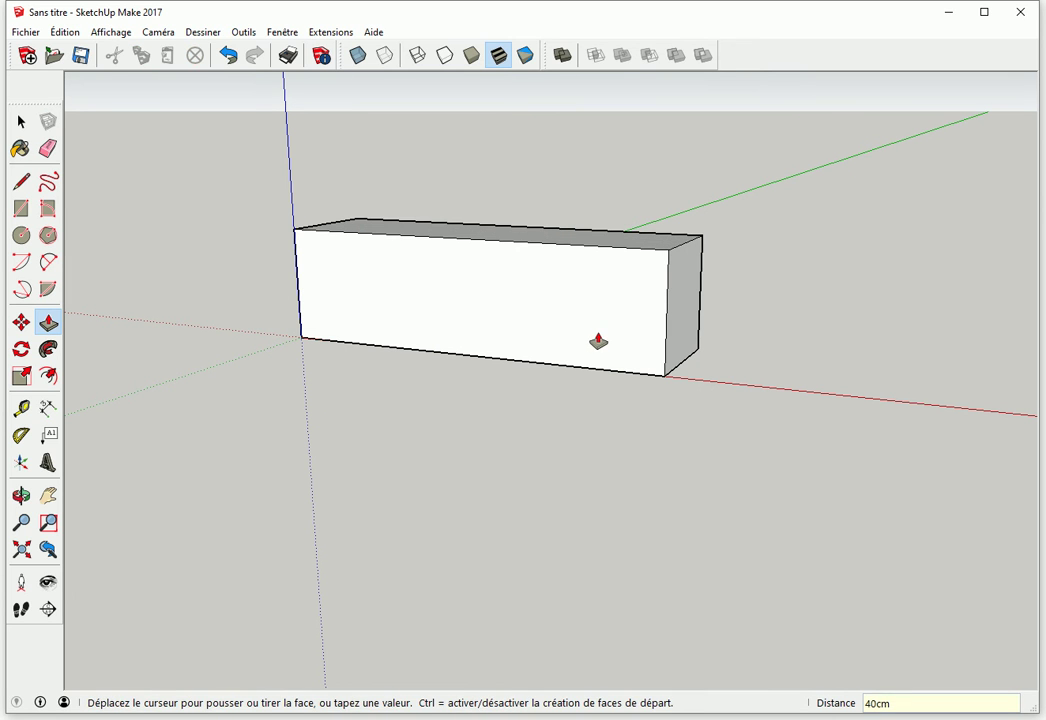
{"action": "key", "text": "space"}
Step: Offset the box's front face inward by 2 cm
{"action": "left_click", "coordinate": [48, 377]}
{"action": "left_click", "coordinate": [355, 296]}
{"action": "type", "text": "2"}
{"action": "key", "text": "Return"}
{"action": "key", "text": "space"}
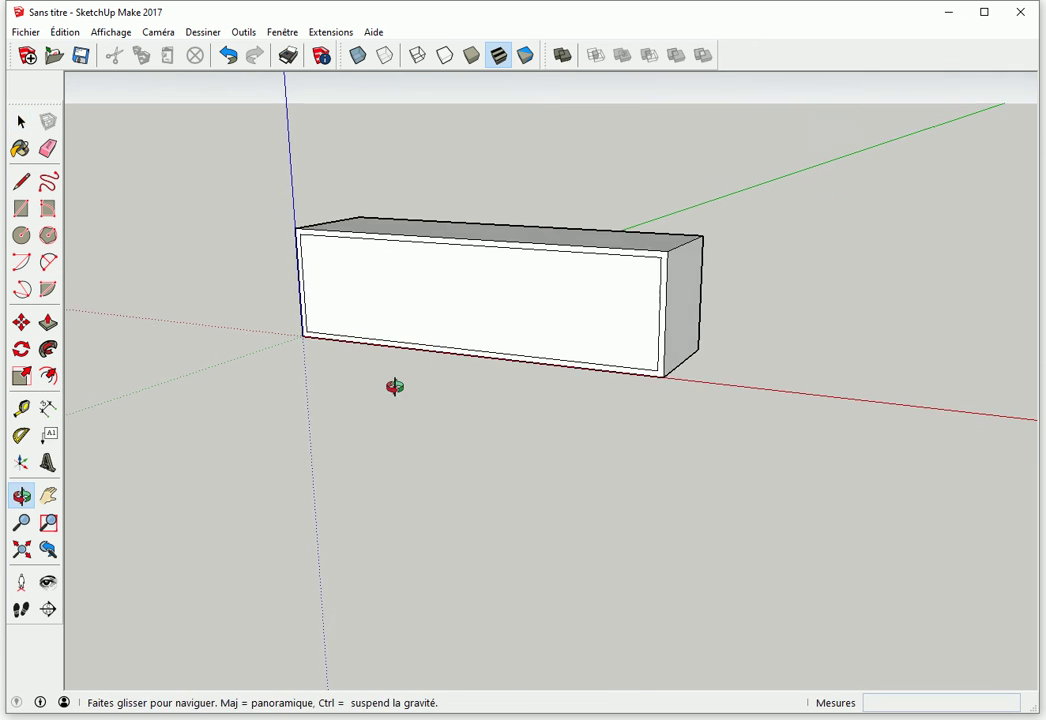
Step: Push the inner front face through to hollow the box, then select it
{"action": "middle_click_drag", "start_coordinate": [407, 378], "coordinate": [453, 348]}
{"action": "key", "text": "p"}
{"action": "left_click_drag", "start_coordinate": [453, 348], "coordinate": [498, 325]}
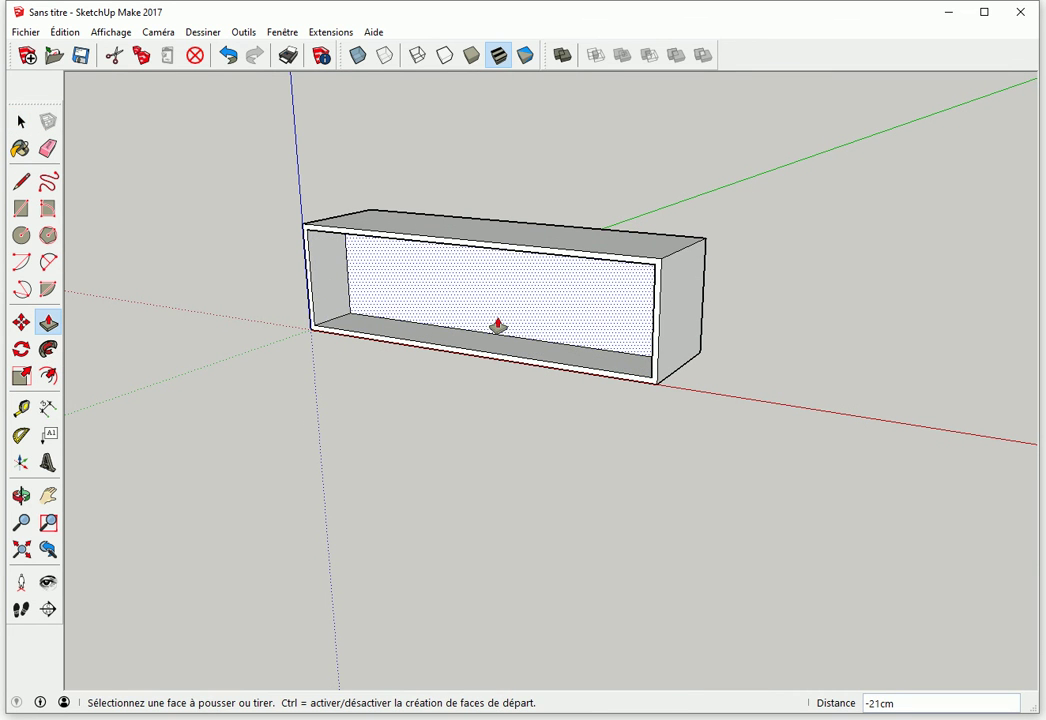
{"action": "left_click", "coordinate": [498, 325]}
{"action": "key", "text": "space"}
{"action": "mouse_move", "coordinate": [497, 325]}
{"action": "middle_mouse_down"}
{"action": "mouse_move", "coordinate": [522, 338]}
{"action": "mouse_move", "coordinate": [409, 311]}
{"action": "middle_mouse_up"}
{"action": "triple_click", "coordinate": [404, 312]}
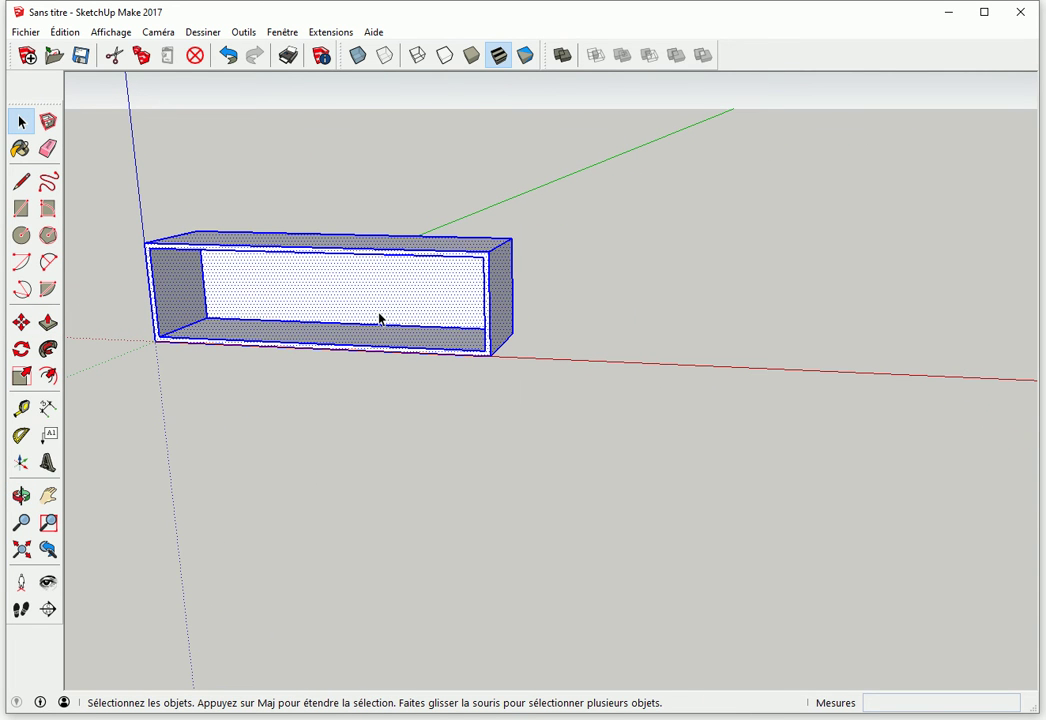
Step: Copy the box 165 cm along the red axis, making two copies with *2
{"action": "key", "text": "m"}
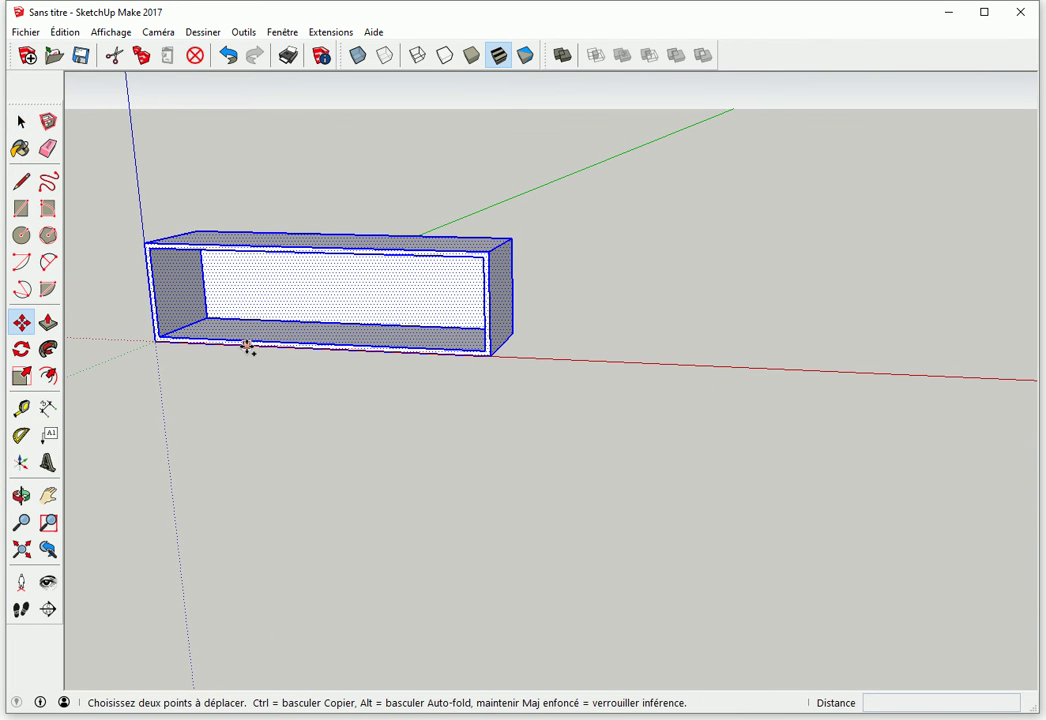
{"action": "left_click", "coordinate": [247, 347]}
{"action": "key", "text": "ctrl"}
{"action": "left_click", "coordinate": [660, 368]}
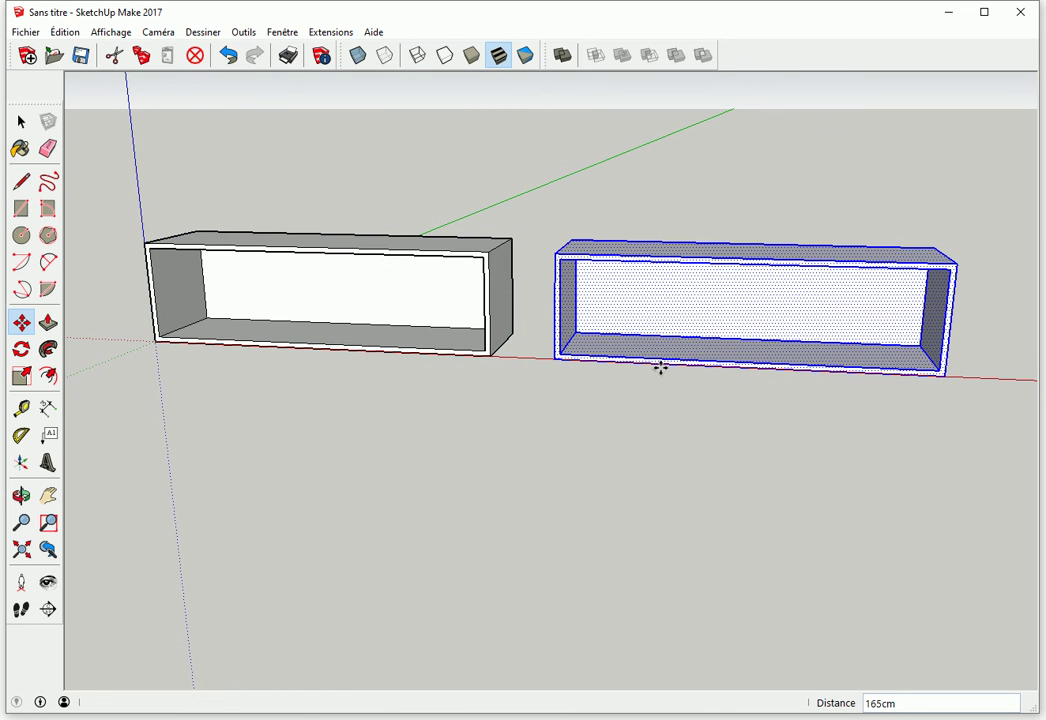
{"action": "type", "text": "*2"}
{"action": "key", "text": "Return"}
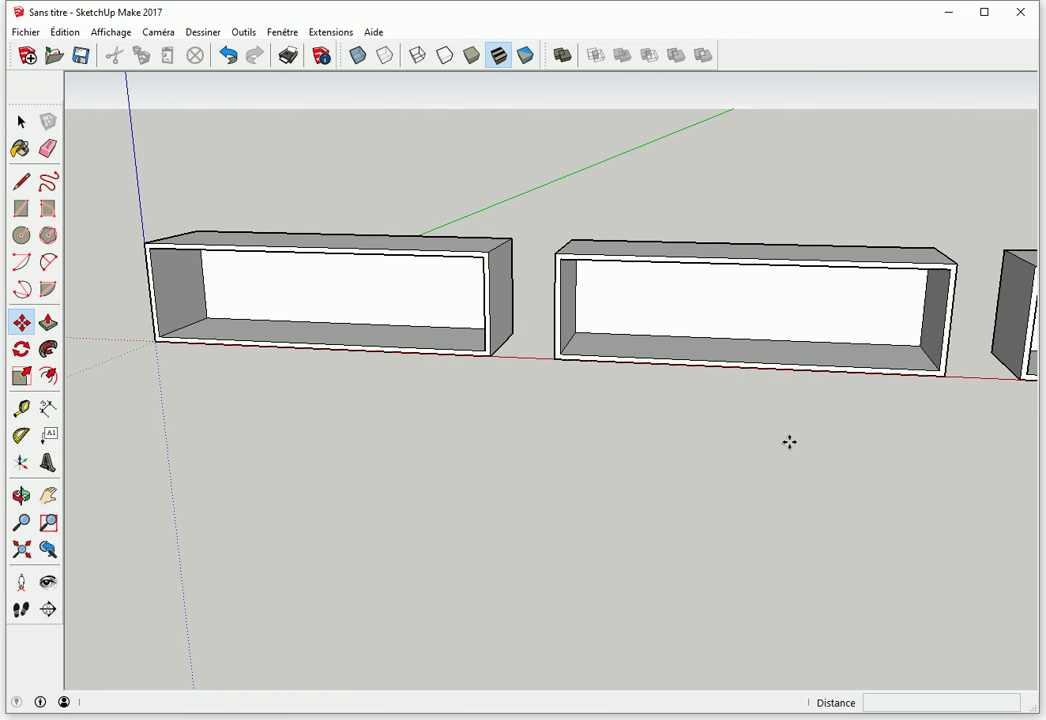
{"action": "key", "text": "space"}
Step: Remove the 2 cm bottom panels of the second and third boxes
{"action": "key", "text": "o"}
{"action": "mouse_move", "coordinate": [817, 448]}
{"action": "left_mouse_down"}
{"action": "mouse_move", "coordinate": [639, 446]}
{"action": "mouse_move", "coordinate": [633, 468]}
{"action": "left_mouse_up"}
{"action": "key", "text": "space"}
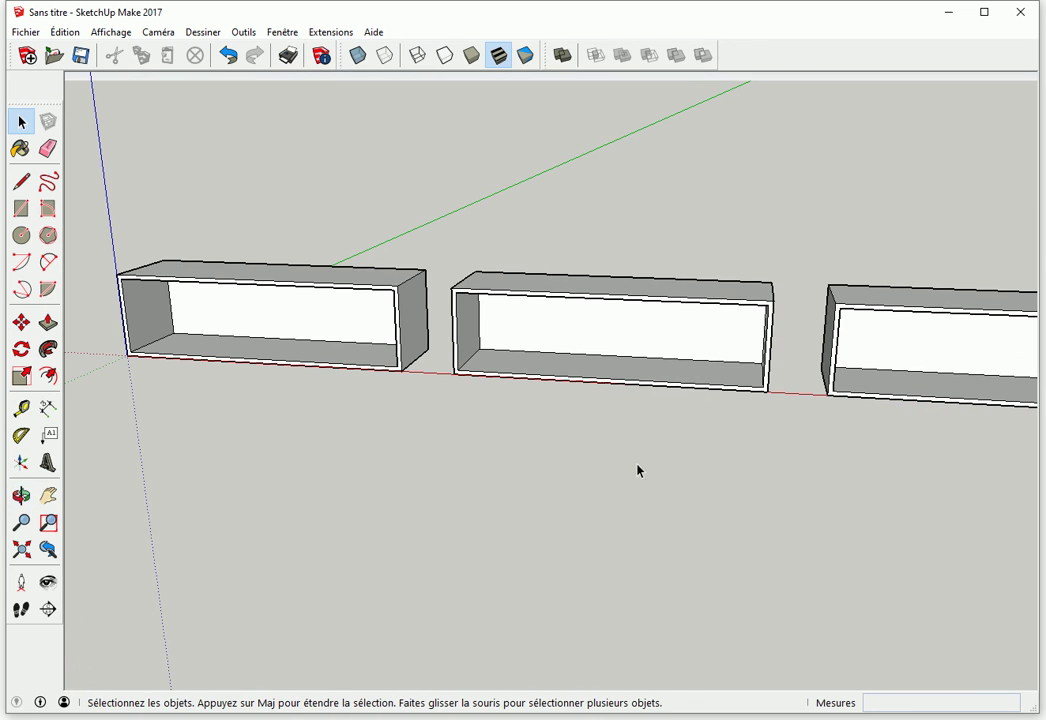
{"action": "key", "text": "p"}
{"action": "left_click", "coordinate": [616, 376]}
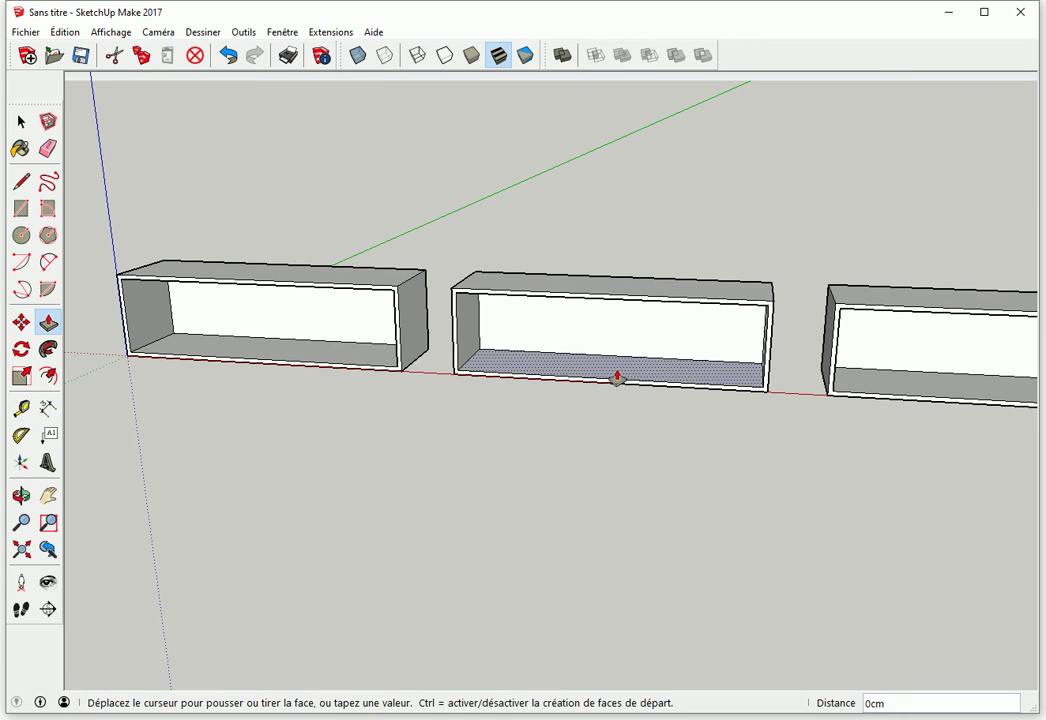
{"action": "left_click", "coordinate": [621, 395]}
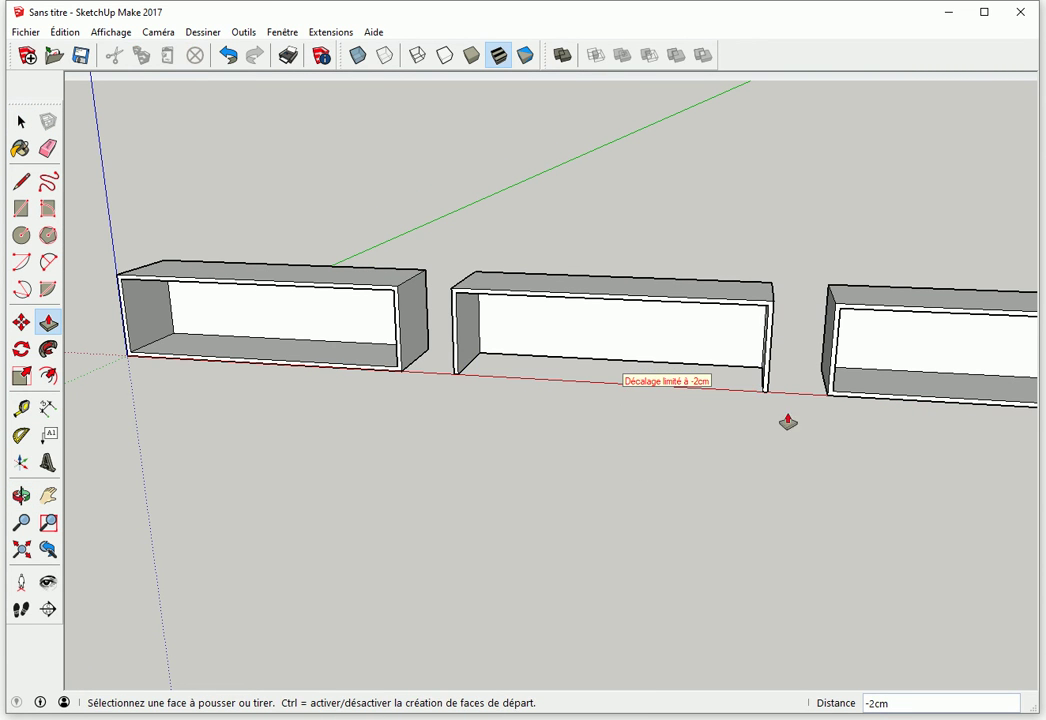
{"action": "left_click", "coordinate": [890, 390]}
{"action": "left_click", "coordinate": [885, 420]}
{"action": "key", "text": "space"}
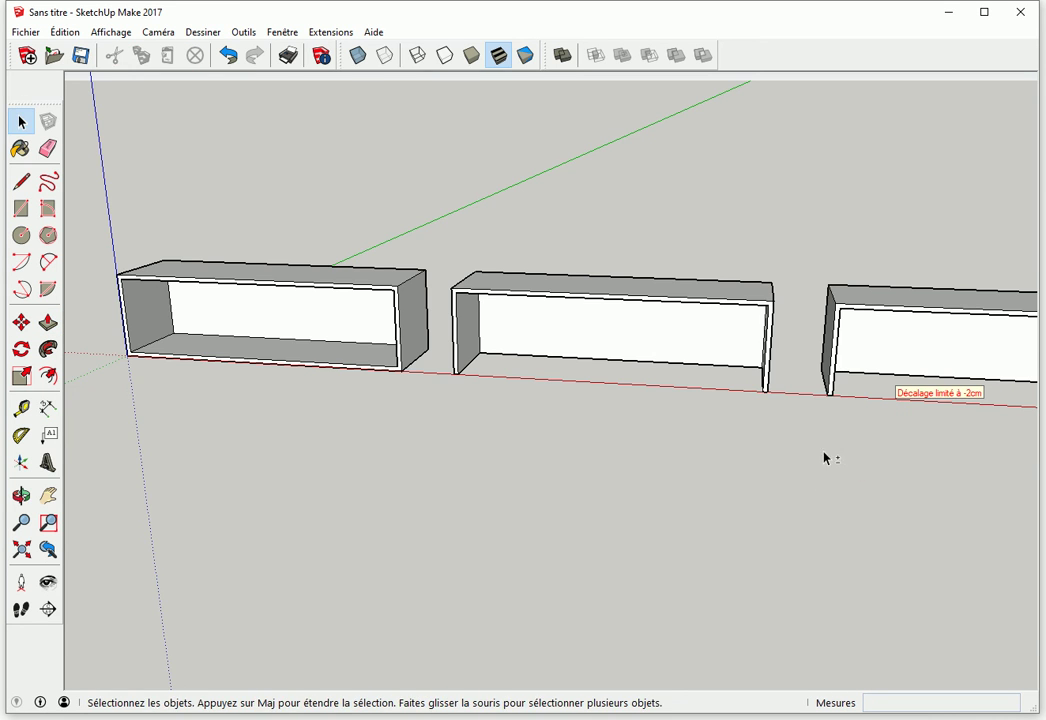
Step: Move the middle box's left panel 40 cm to the right
{"action": "middle_click_drag", "start_coordinate": [823, 459], "coordinate": [740, 444]}
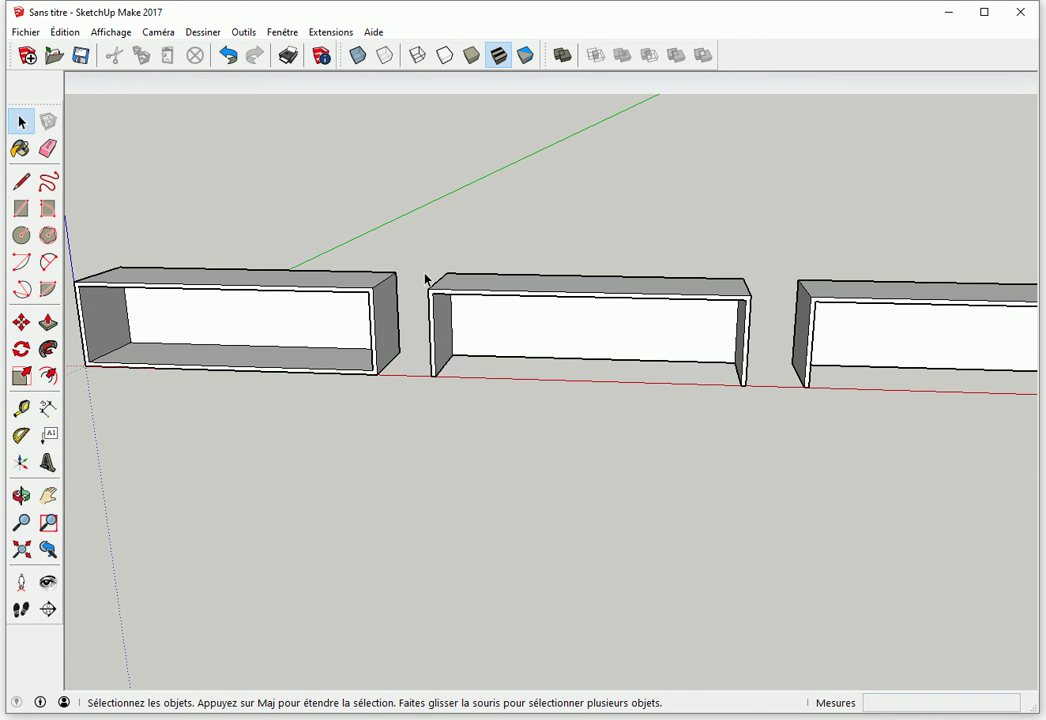
{"action": "left_click_drag", "start_coordinate": [438, 310], "coordinate": [478, 400]}
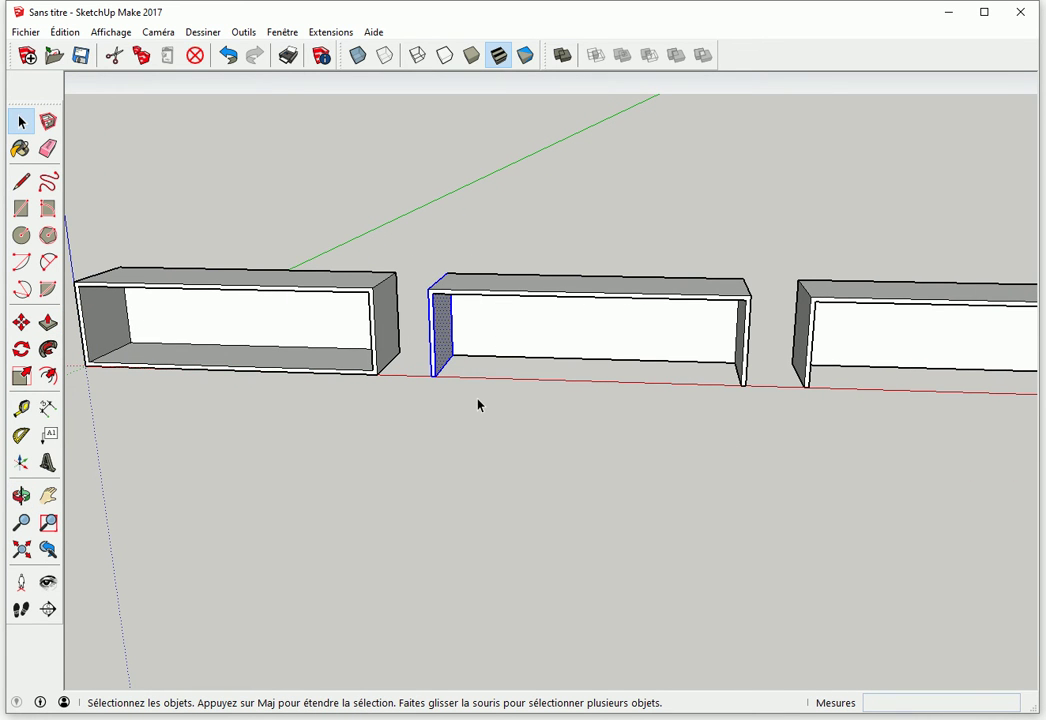
{"action": "key", "text": "m"}
{"action": "left_click", "coordinate": [437, 376]}
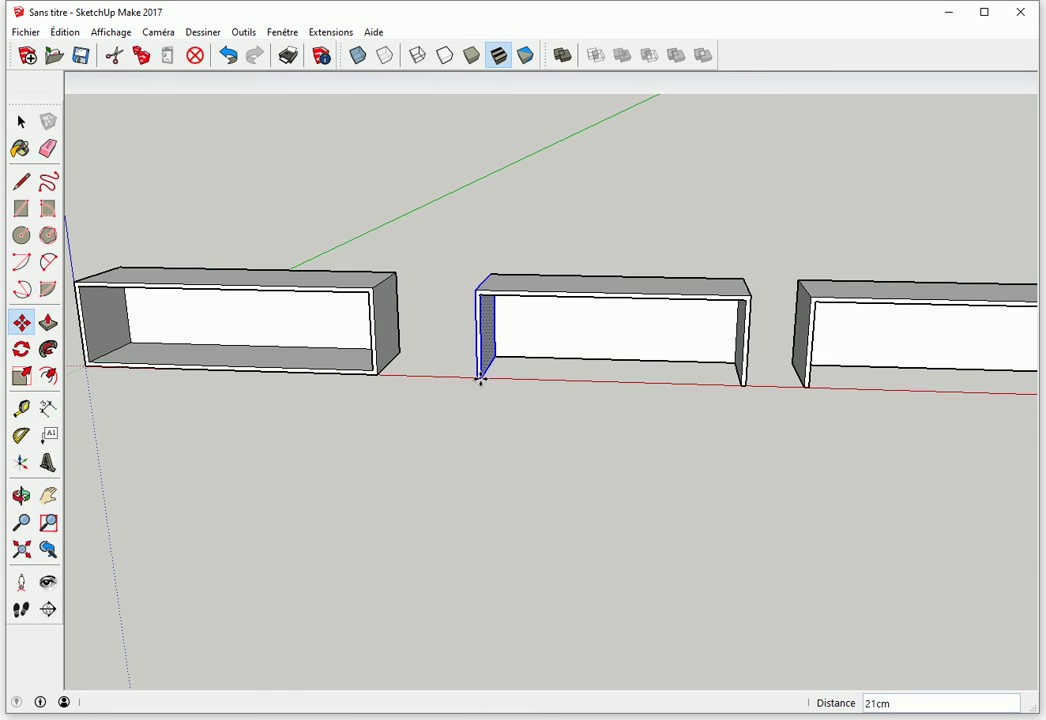
{"action": "key", "text": "Return"}
{"action": "key", "text": "space"}
Step: Move the third box's left panel 80 cm to the right
{"action": "left_click", "coordinate": [782, 297]}
{"action": "mouse_move", "coordinate": [781, 265]}
{"action": "left_mouse_down"}
{"action": "mouse_move", "coordinate": [815, 375]}
{"action": "mouse_move", "coordinate": [843, 413]}
{"action": "left_mouse_up"}
{"action": "key", "text": "m"}
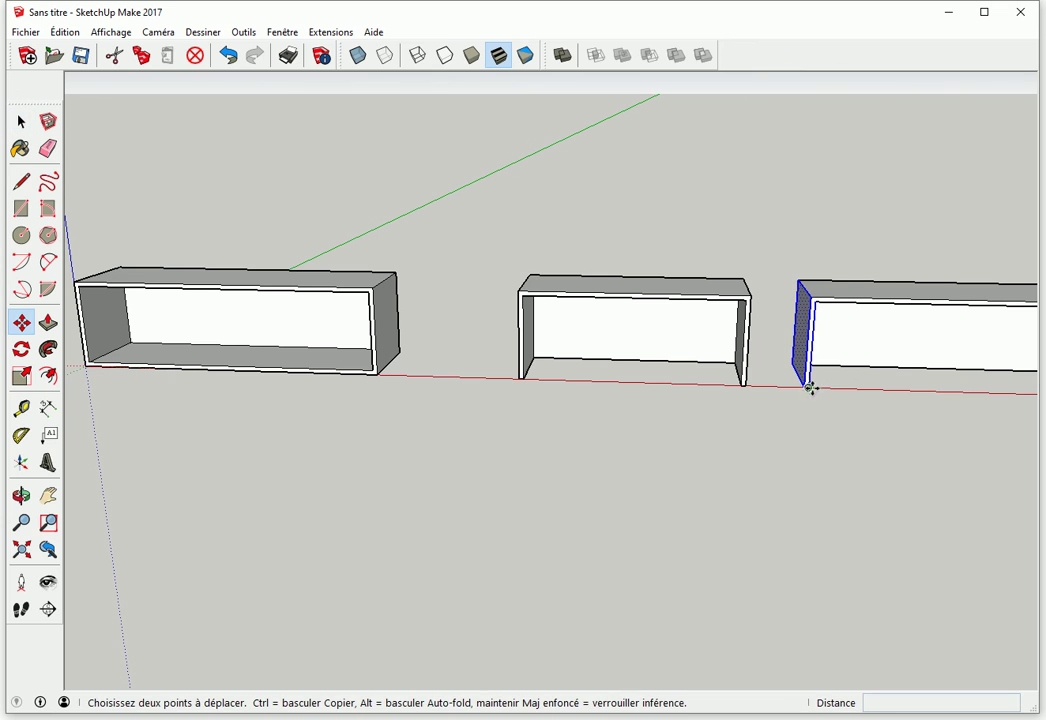
{"action": "left_click", "coordinate": [808, 387]}
{"action": "key", "text": "Return"}
{"action": "key", "text": "space"}
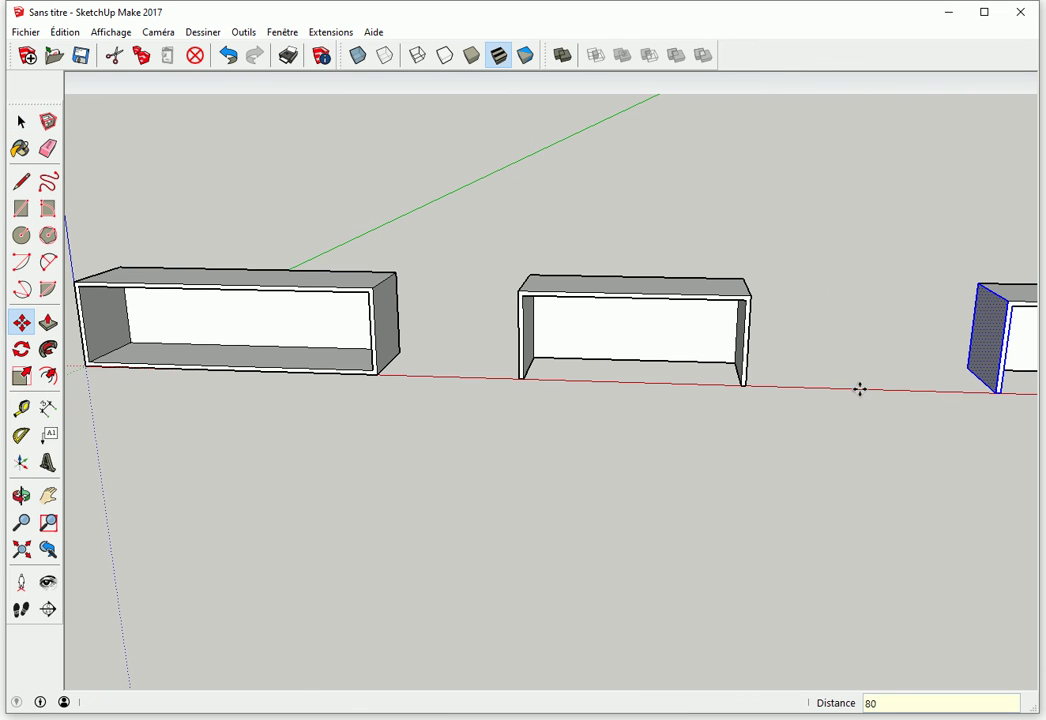
{"action": "left_click", "coordinate": [885, 431]}
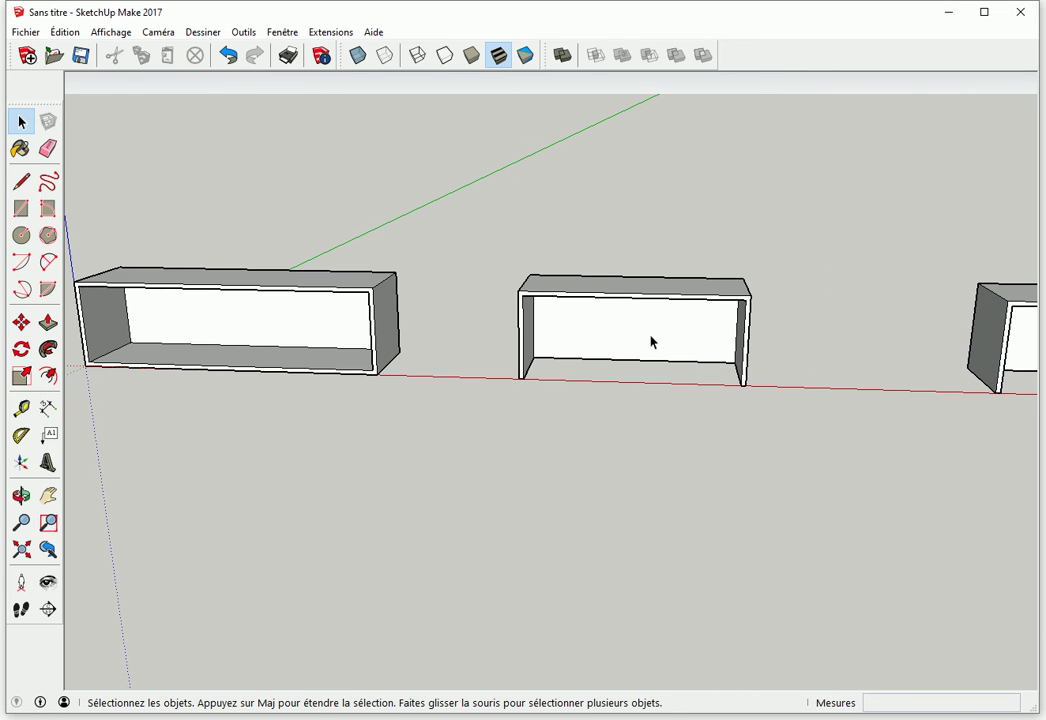
{"action": "triple_click", "coordinate": [684, 363]}
Step: Move the middle box onto the first box as the second tier
{"action": "key", "text": "m"}
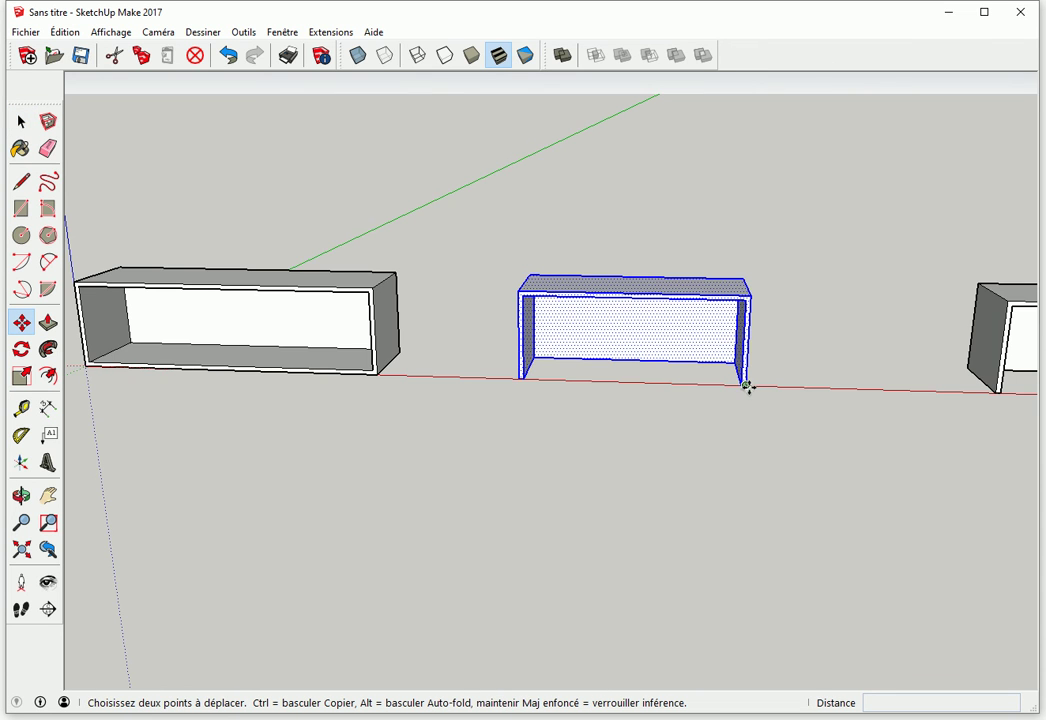
{"action": "scroll", "coordinate": [748, 387], "scroll_direction": "up", "scroll_amount": 2}
{"action": "scroll", "coordinate": [750, 402], "scroll_direction": "up", "scroll_amount": 1}
{"action": "scroll", "coordinate": [745, 392], "scroll_direction": "up", "scroll_amount": 2}
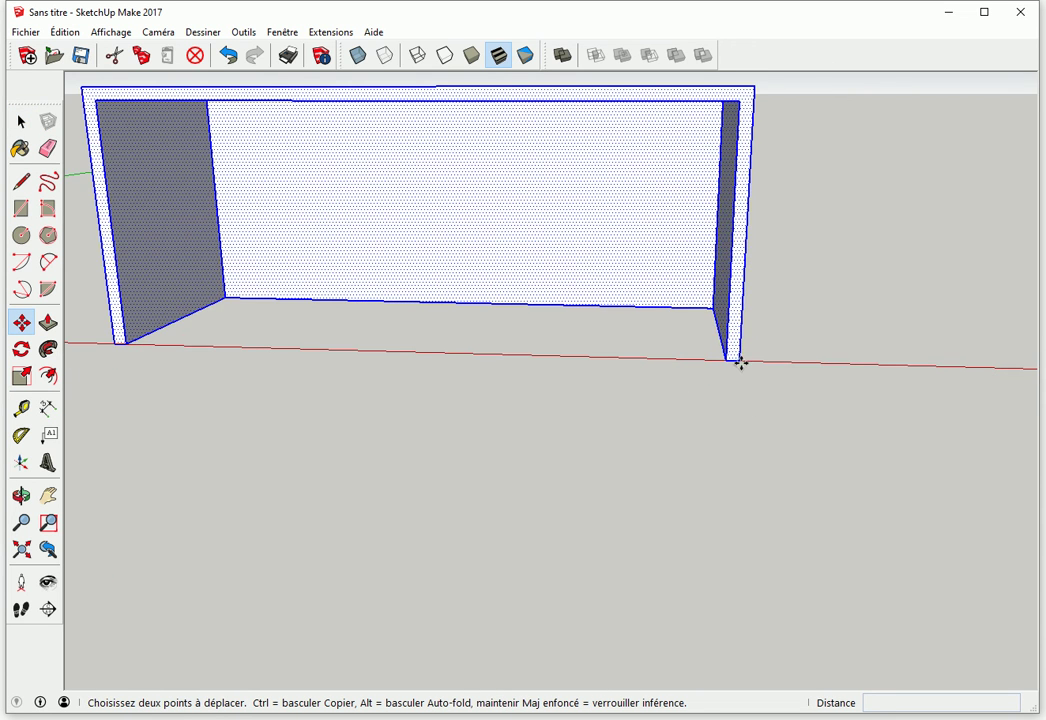
{"action": "left_click", "coordinate": [740, 362]}
{"action": "scroll", "coordinate": [740, 362], "scroll_direction": "down", "scroll_amount": 3}
{"action": "left_click", "coordinate": [441, 281]}
{"action": "scroll", "coordinate": [441, 281], "scroll_direction": "up", "scroll_amount": 2}
{"action": "scroll", "coordinate": [595, 364], "scroll_direction": "down", "scroll_amount": 2}
{"action": "scroll", "coordinate": [721, 413], "scroll_direction": "up", "scroll_amount": 2}
{"action": "scroll", "coordinate": [758, 448], "scroll_direction": "down", "scroll_amount": 3}
Step: Place the smallest box on top of the middle tier and deselect it
{"action": "key", "text": "space"}
{"action": "triple_click", "coordinate": [742, 395]}
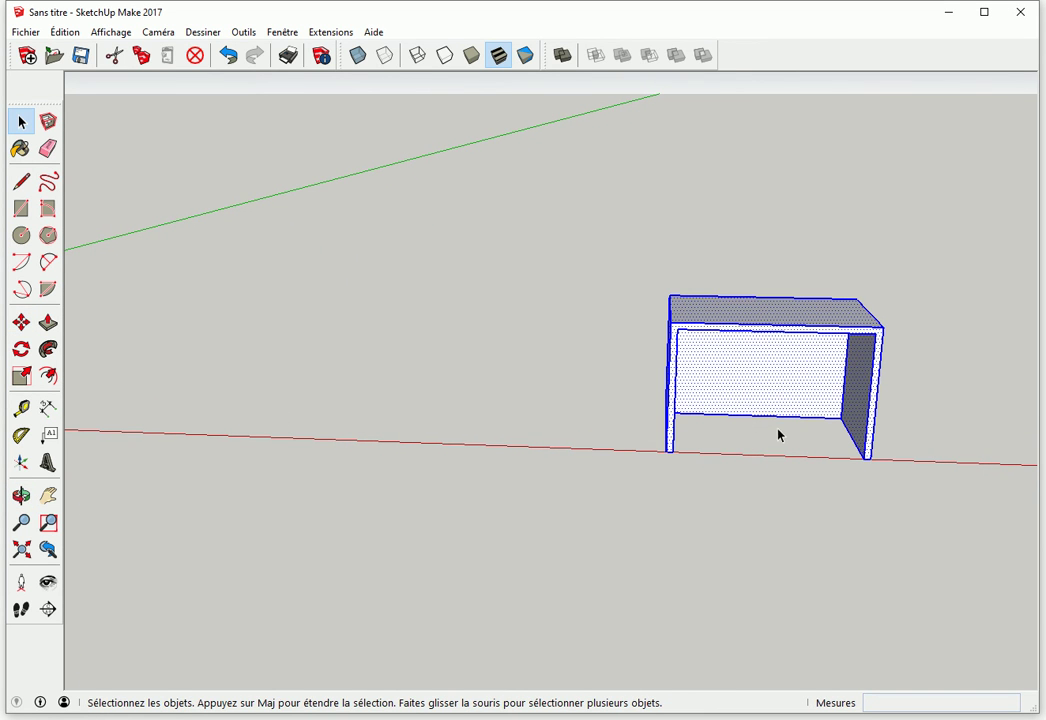
{"action": "key", "text": "m"}
{"action": "left_click", "coordinate": [870, 456]}
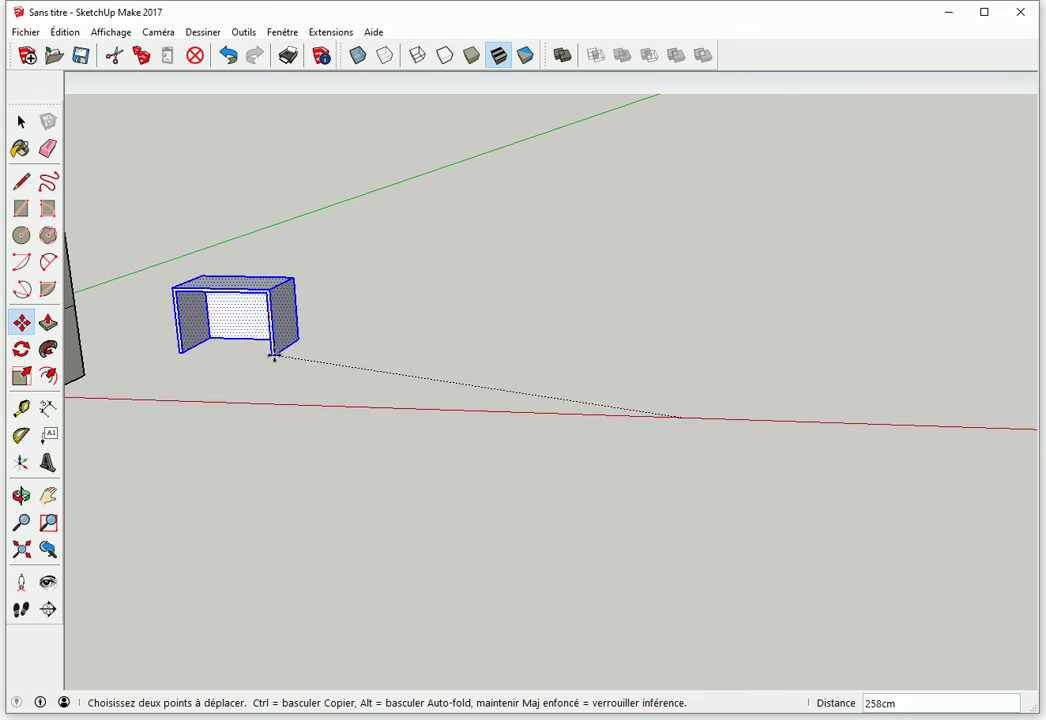
{"action": "middle_click_drag", "start_coordinate": [299, 355], "coordinate": [728, 460]}
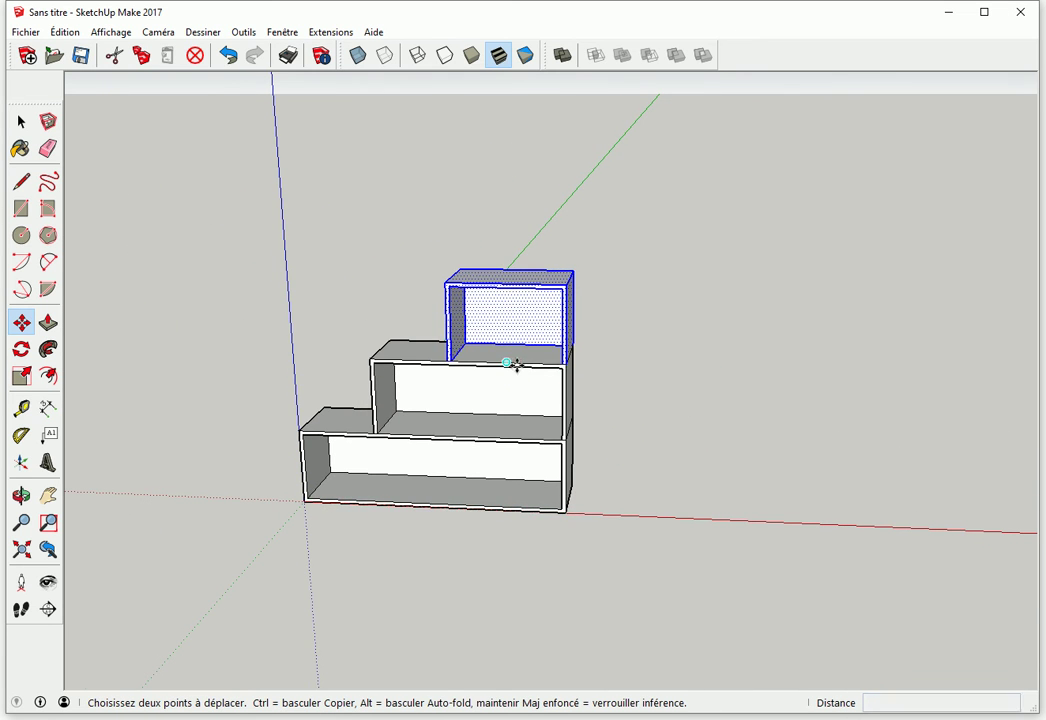
{"action": "left_click", "coordinate": [511, 373]}
{"action": "scroll", "coordinate": [520, 370], "scroll_direction": "up", "scroll_amount": 3}
{"action": "scroll", "coordinate": [511, 364], "scroll_direction": "up", "scroll_amount": 2}
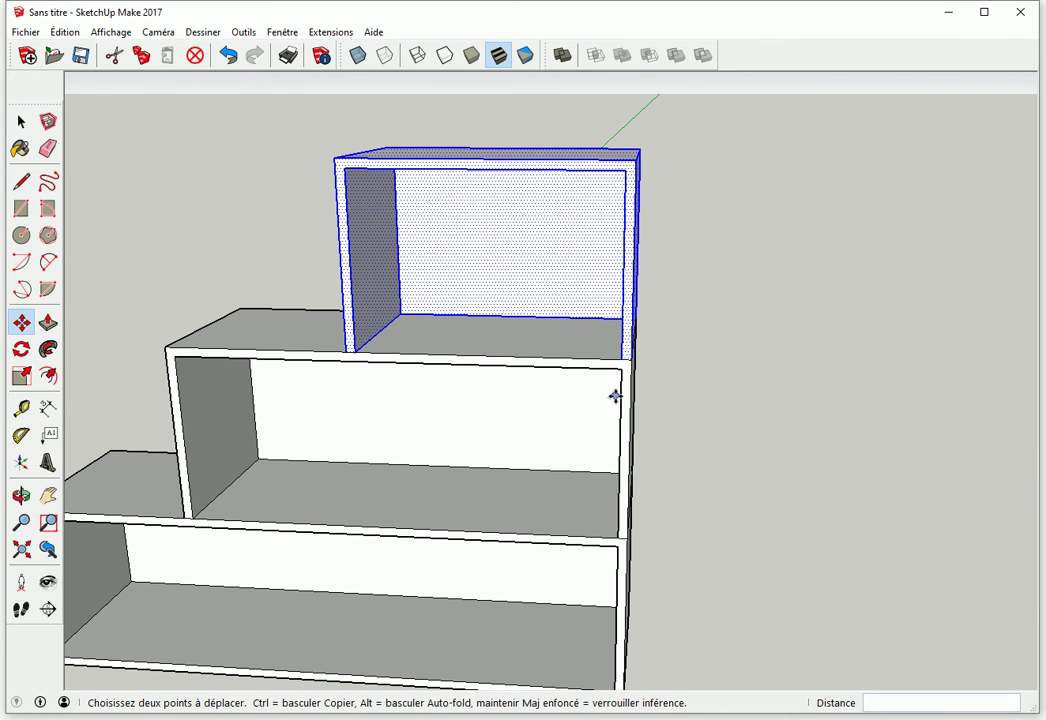
{"action": "key", "text": "space"}
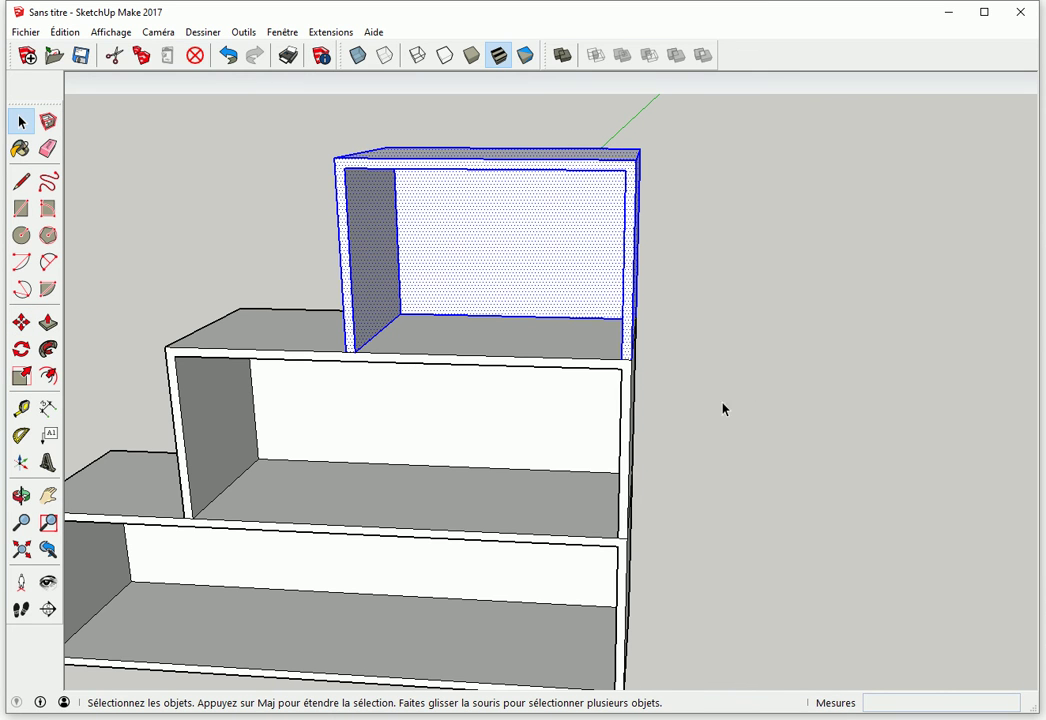
{"action": "left_click", "coordinate": [675, 381]}
{"action": "scroll", "coordinate": [476, 390], "scroll_direction": "up", "scroll_amount": 2}
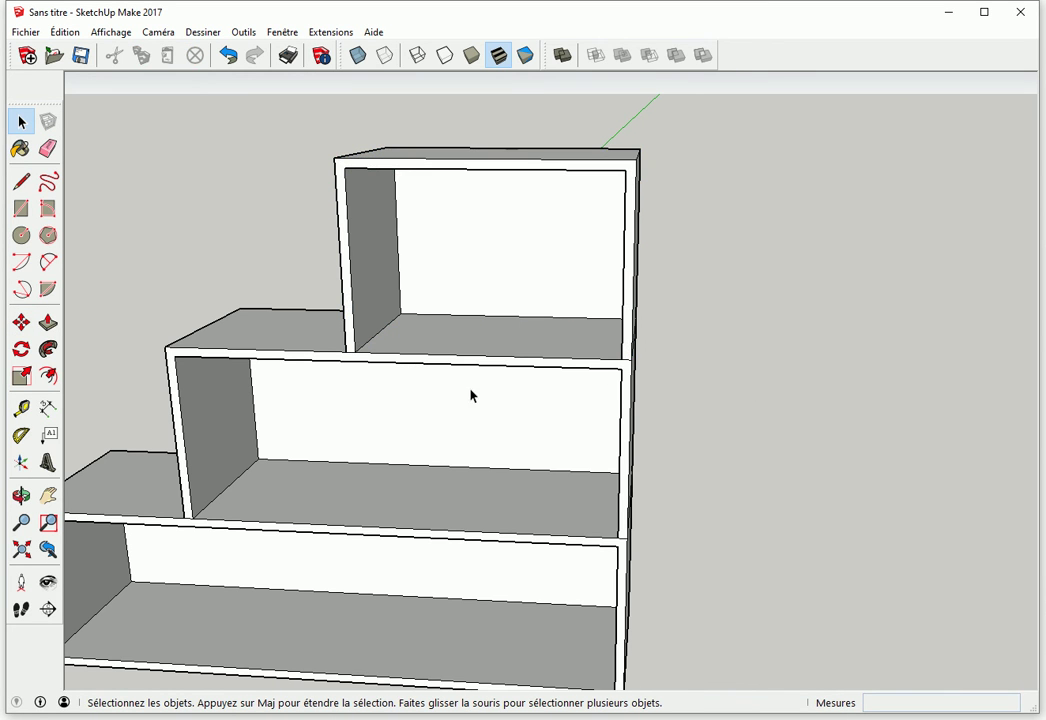
{"action": "scroll", "coordinate": [400, 392], "scroll_direction": "up", "scroll_amount": 3}
Step: Erase the stray edge at the shelf–side panel joint and inspect the side wall
{"action": "key", "text": "e"}
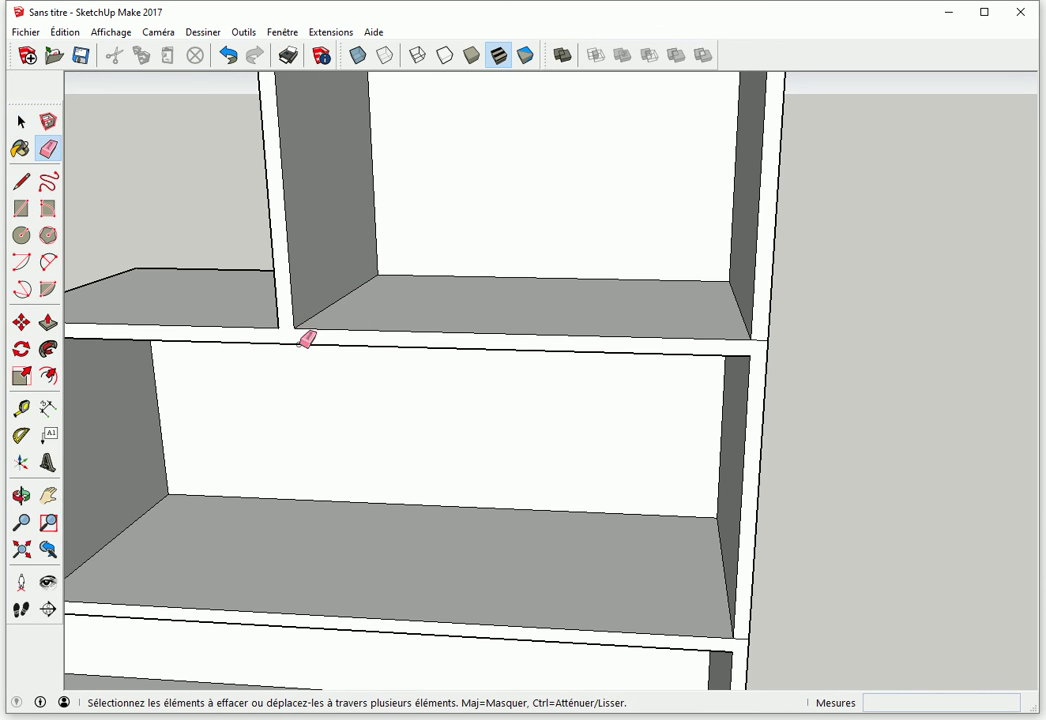
{"action": "left_click", "coordinate": [761, 337]}
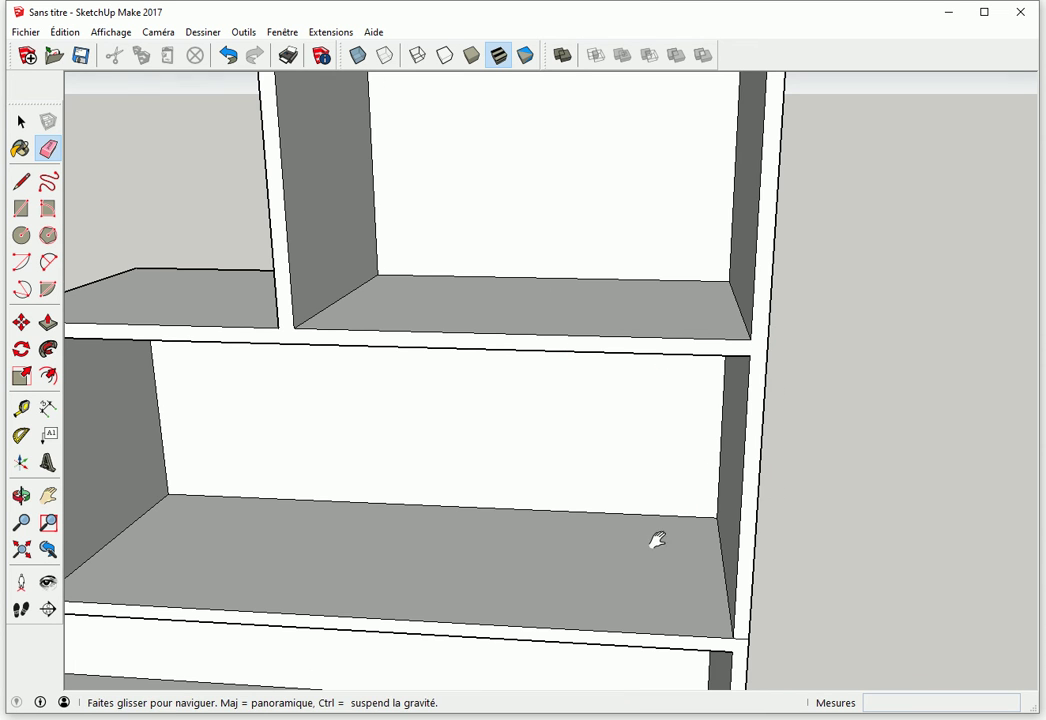
{"action": "middle_click_drag", "start_coordinate": [661, 535], "coordinate": [789, 451], "text": "shift"}
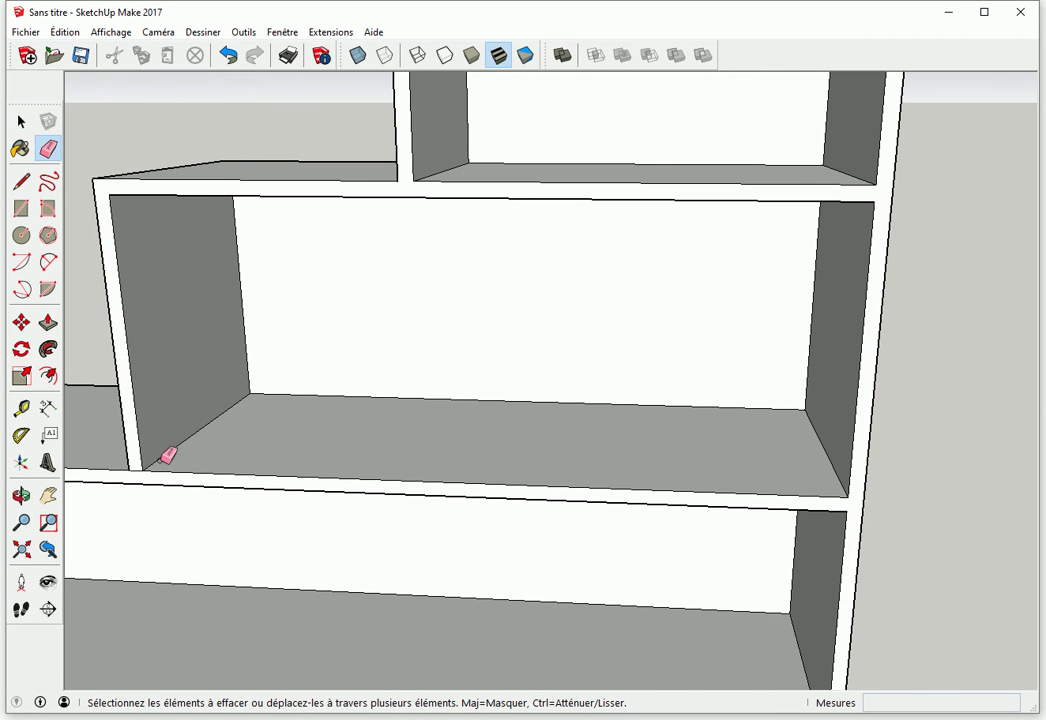
{"action": "mouse_move", "coordinate": [630, 356]}
{"action": "middle_mouse_down"}
{"action": "mouse_move", "coordinate": [648, 432]}
{"action": "mouse_move", "coordinate": [390, 404]}
{"action": "mouse_move", "coordinate": [691, 533]}
{"action": "middle_mouse_up"}
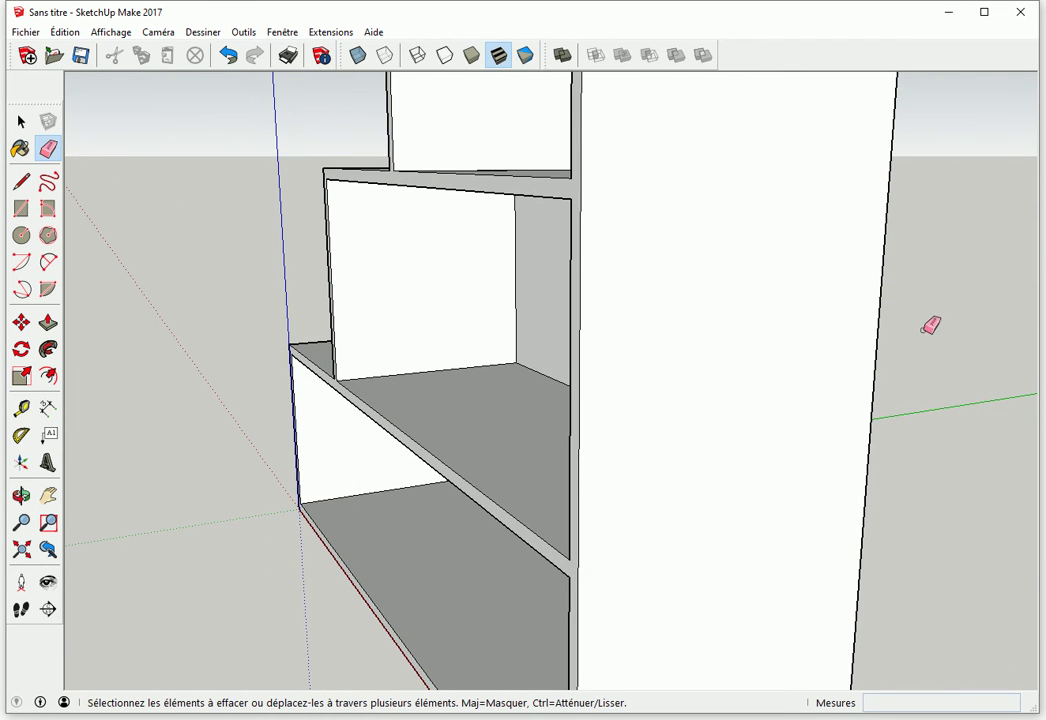
{"action": "middle_click_drag", "start_coordinate": [932, 320], "coordinate": [490, 341]}
Step: View the whole stepped unit from the front and select the entire model
{"action": "mouse_move", "coordinate": [222, 537]}
{"action": "middle_mouse_down"}
{"action": "mouse_move", "coordinate": [430, 544]}
{"action": "mouse_move", "coordinate": [855, 495]}
{"action": "middle_mouse_up"}
{"action": "scroll", "coordinate": [685, 518], "scroll_direction": "down", "scroll_amount": 5}
{"action": "mouse_move", "coordinate": [685, 518]}
{"action": "middle_mouse_down"}
{"action": "mouse_move", "coordinate": [600, 474]}
{"action": "mouse_move", "coordinate": [479, 484]}
{"action": "mouse_move", "coordinate": [467, 500]}
{"action": "middle_mouse_up"}
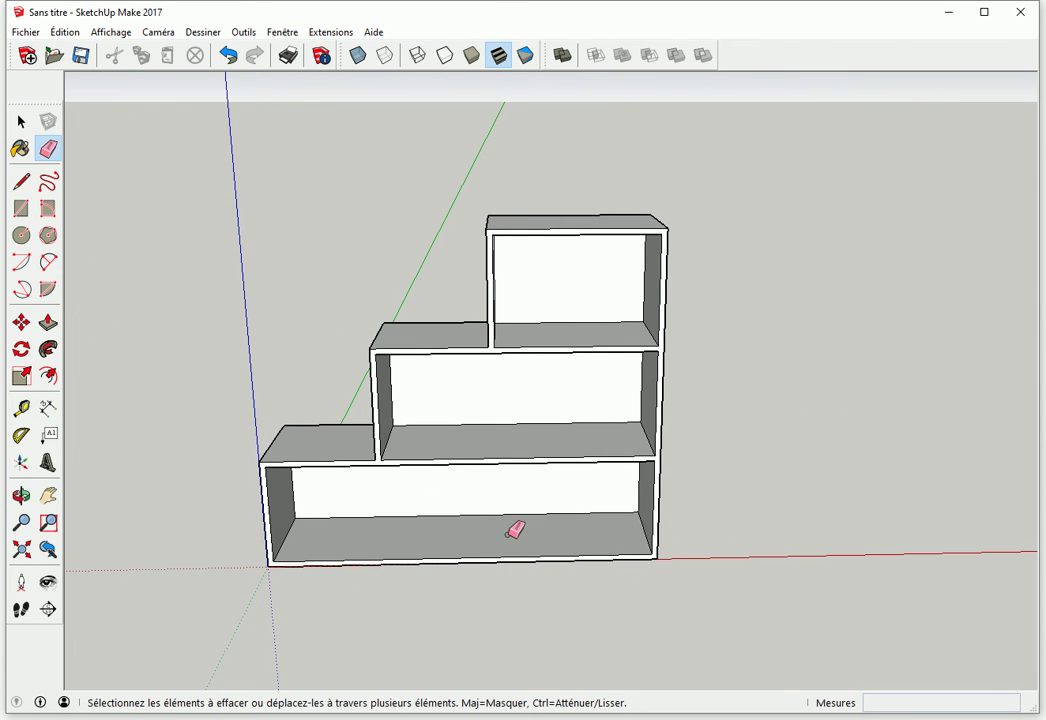
{"action": "key", "text": "space"}
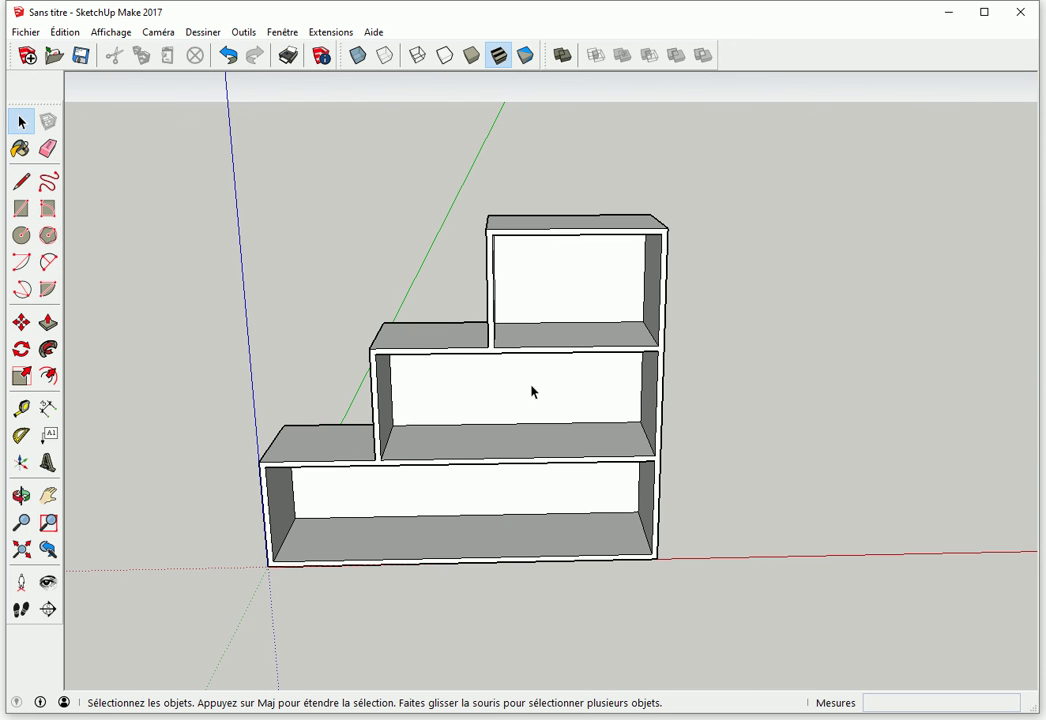
{"action": "triple_click", "coordinate": [531, 391]}
Step: Delete the shelving and draw a 140 × 40 cm rectangle from the origin
{"action": "key", "text": "Delete"}
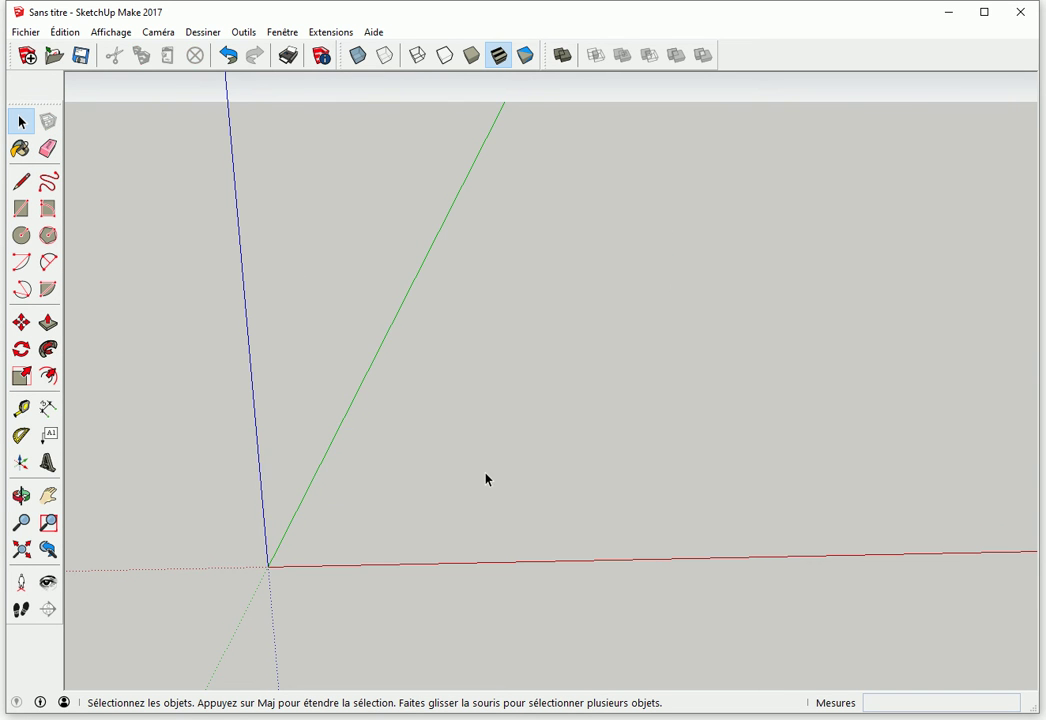
{"action": "middle_click_drag", "start_coordinate": [486, 476], "coordinate": [488, 446]}
{"action": "key", "text": "r"}
{"action": "left_click", "coordinate": [294, 344]}
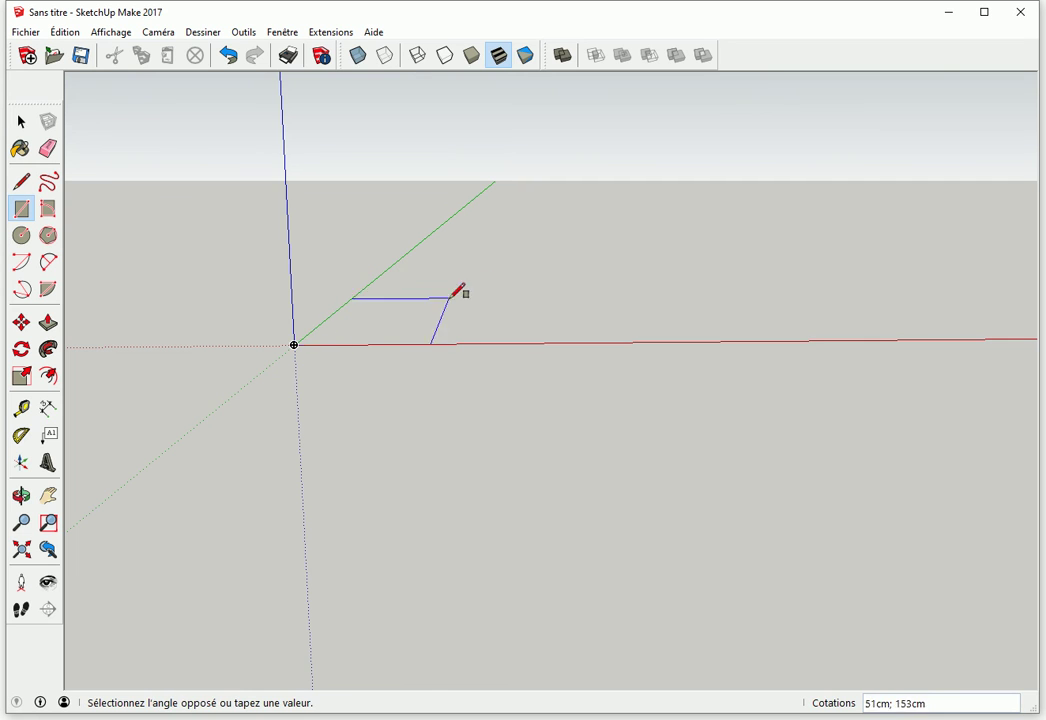
{"action": "middle_click_drag", "start_coordinate": [623, 283], "coordinate": [614, 300]}
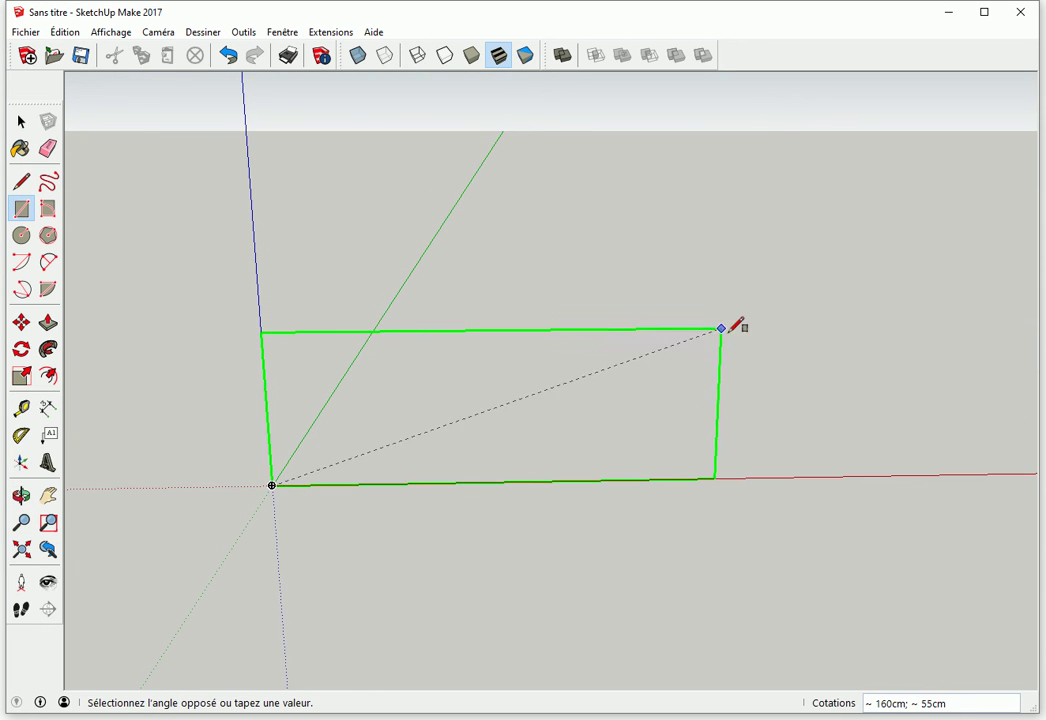
{"action": "left_click", "coordinate": [758, 348]}
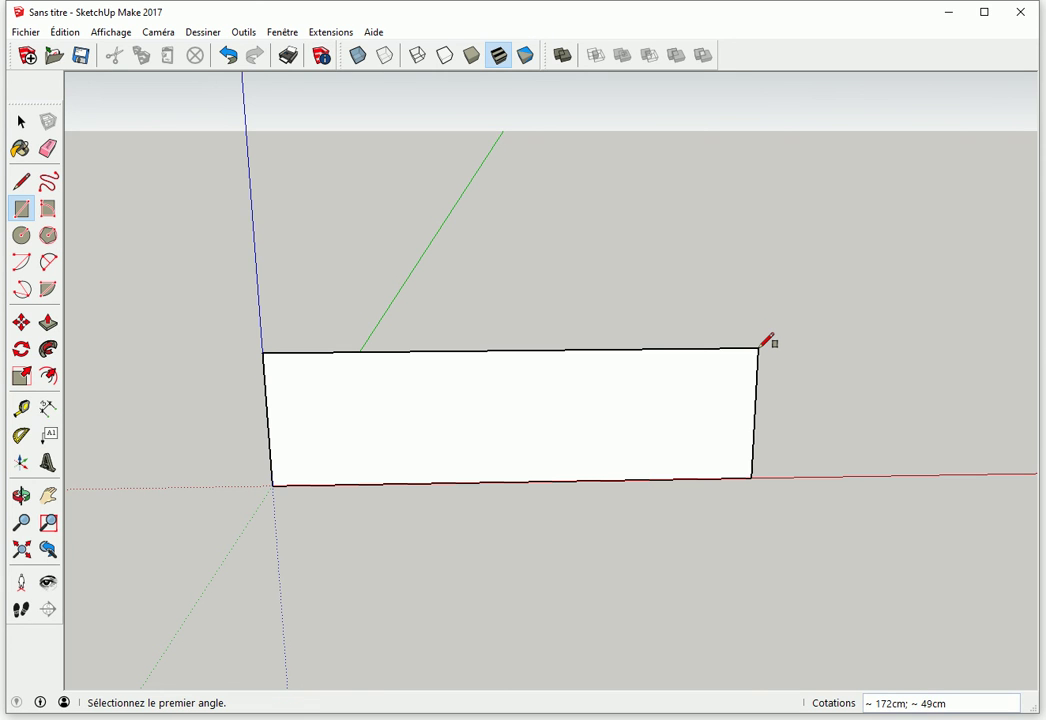
{"action": "type", "text": "140"}
{"action": "key", "text": "Return"}
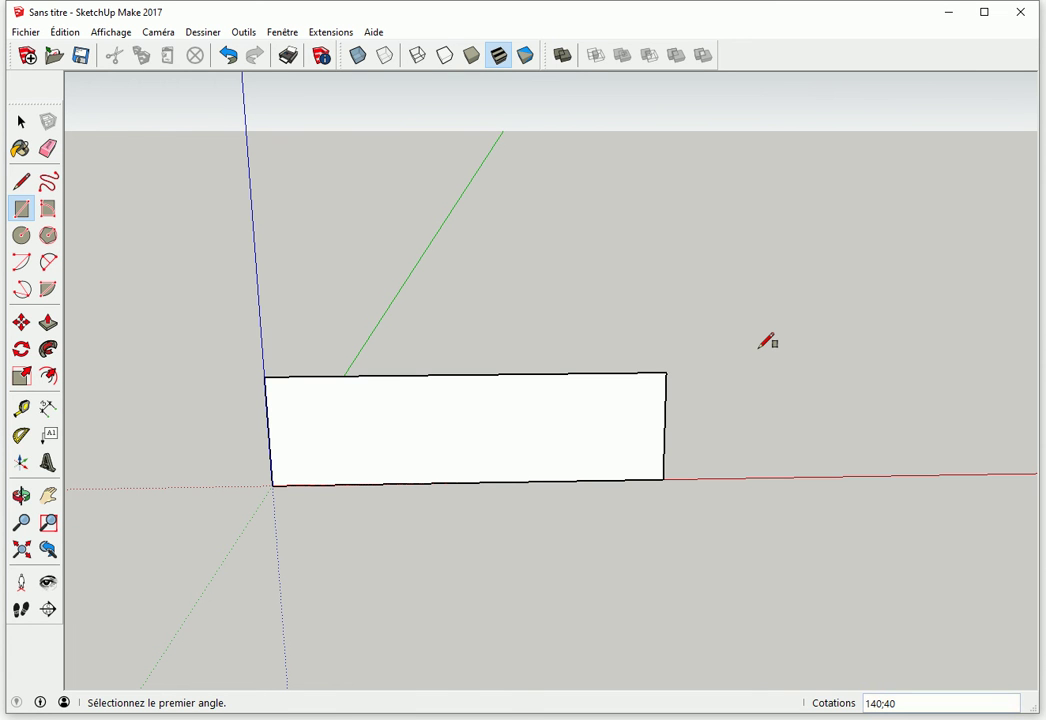
Step: Push/Pull the rectangle into a 2 cm-thick upright panel
{"action": "key", "text": "p"}
{"action": "middle_click_drag", "start_coordinate": [714, 397], "coordinate": [618, 403]}
{"action": "left_click", "coordinate": [602, 421]}
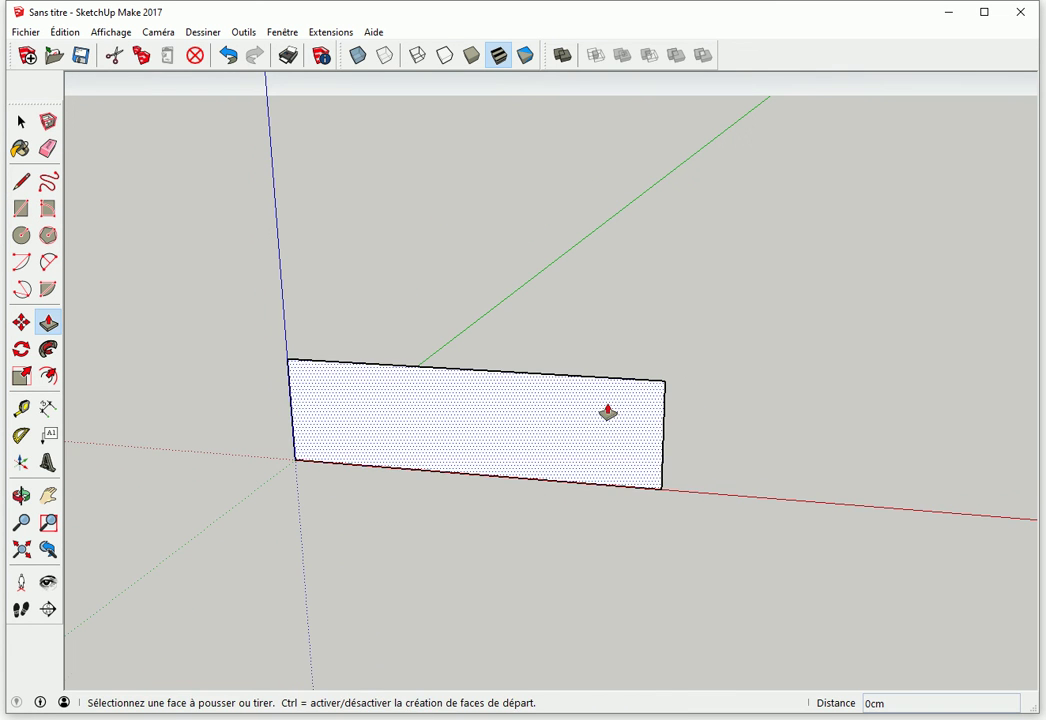
{"action": "type", "text": "12"}
{"action": "key", "text": "Return"}
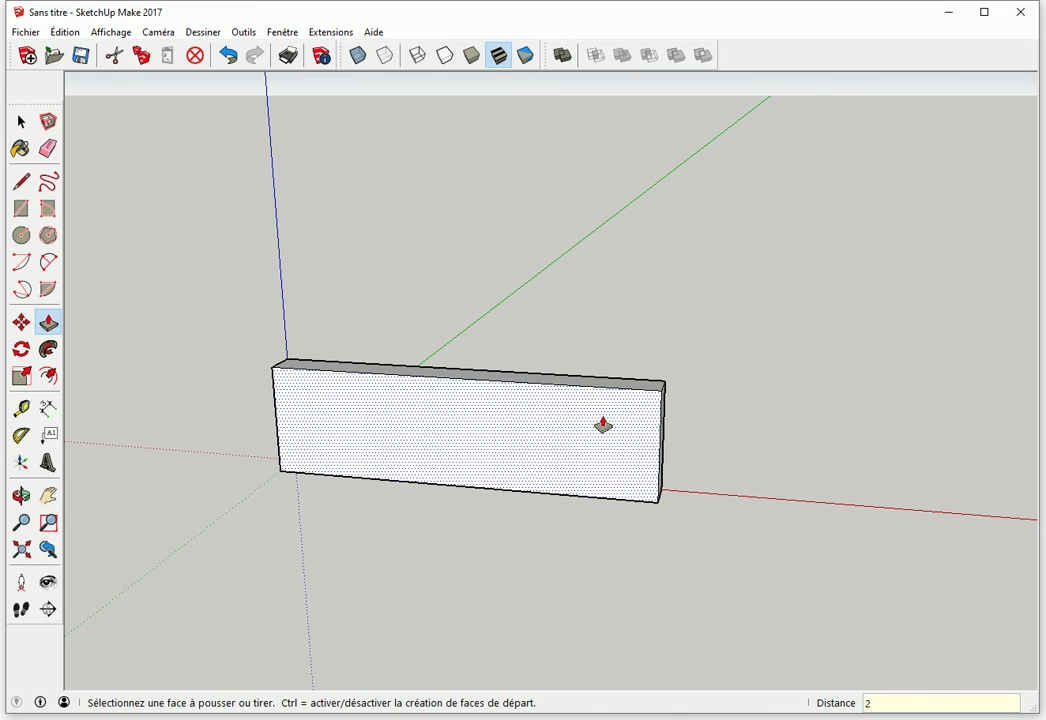
{"action": "key", "text": "Return"}
{"action": "key", "text": "space"}
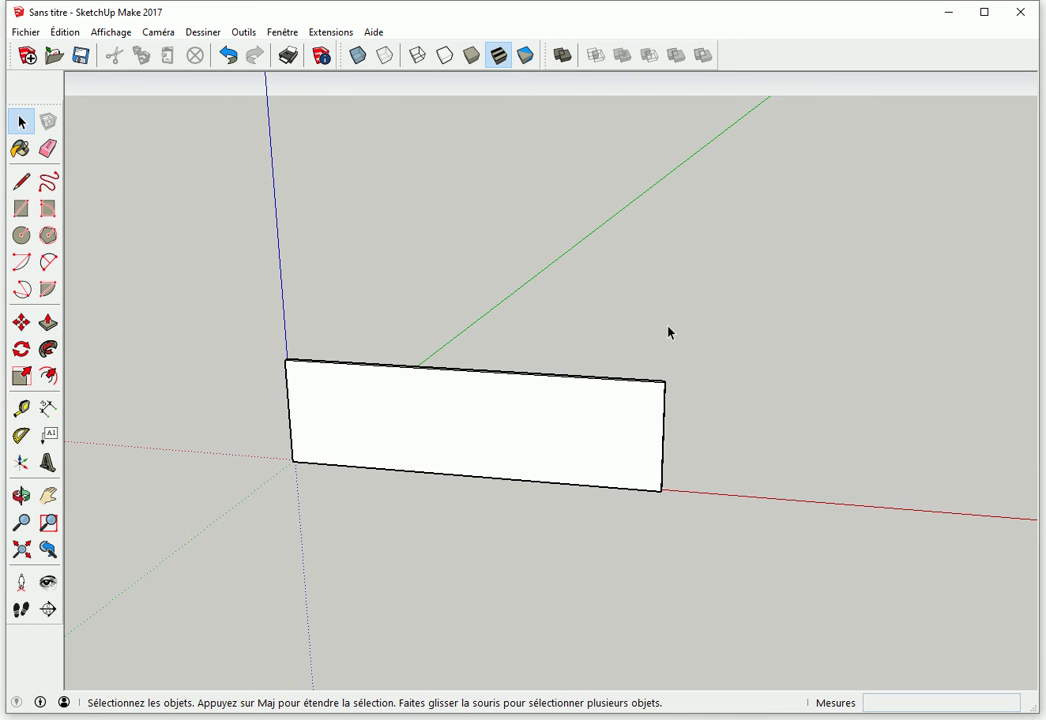
{"action": "middle_click_drag", "start_coordinate": [613, 372], "coordinate": [634, 377]}
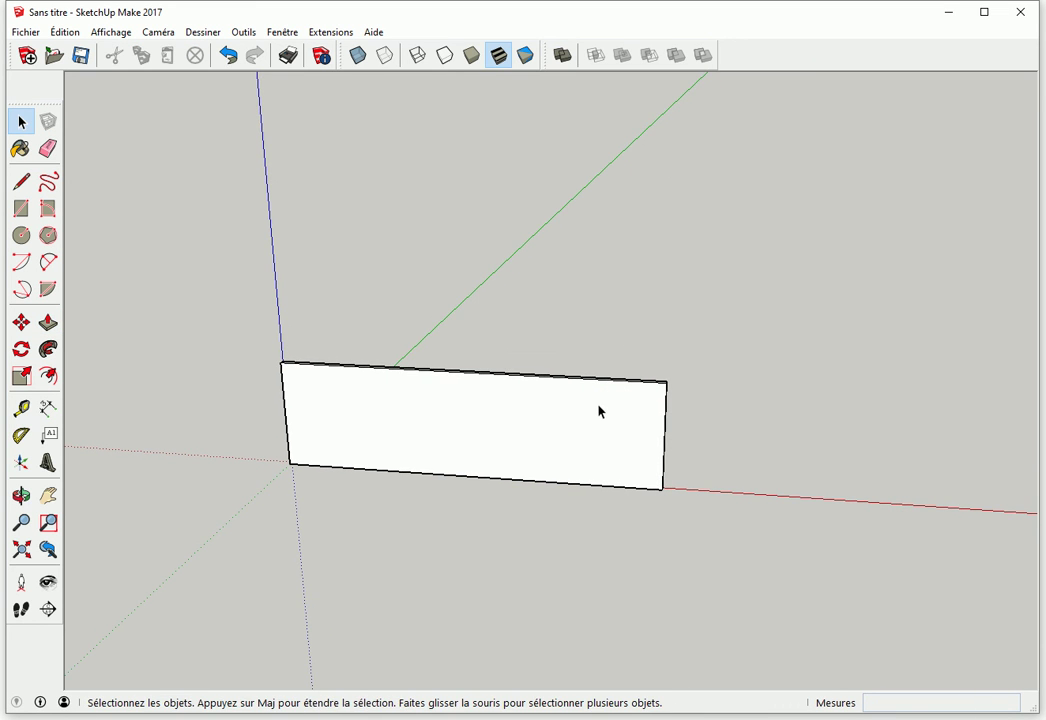
Step: Draw a 100 × 40 cm upright rectangle from the first panel's top-right corner
{"action": "key", "text": "r"}
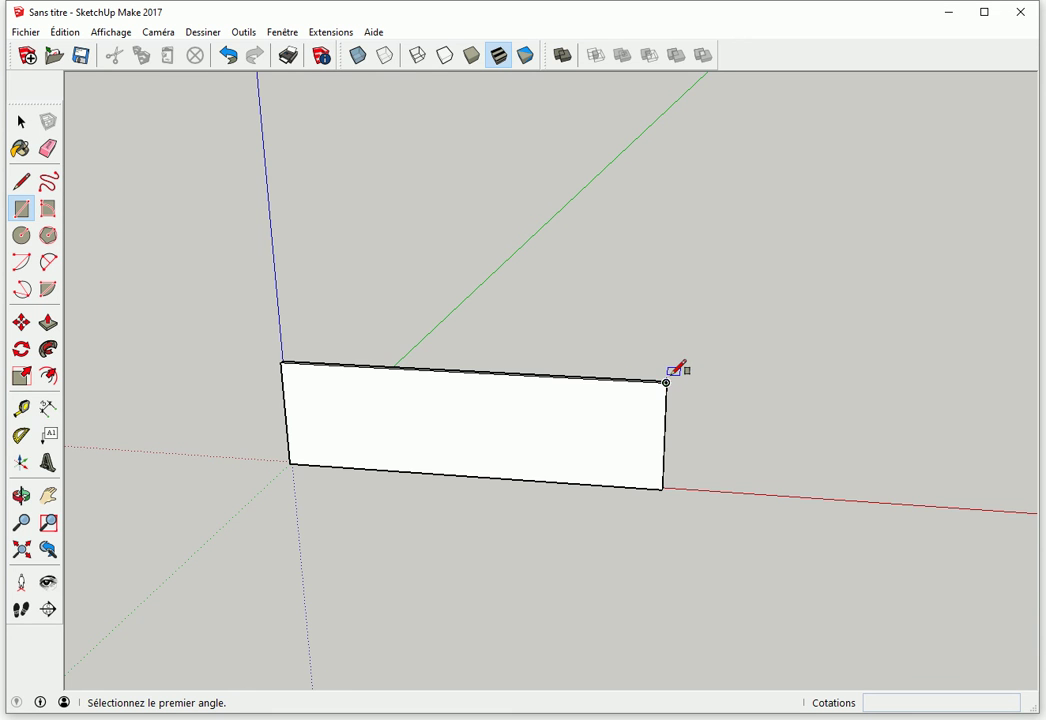
{"action": "scroll", "coordinate": [676, 372], "scroll_direction": "up", "scroll_amount": 1}
{"action": "scroll", "coordinate": [672, 373], "scroll_direction": "up", "scroll_amount": 2}
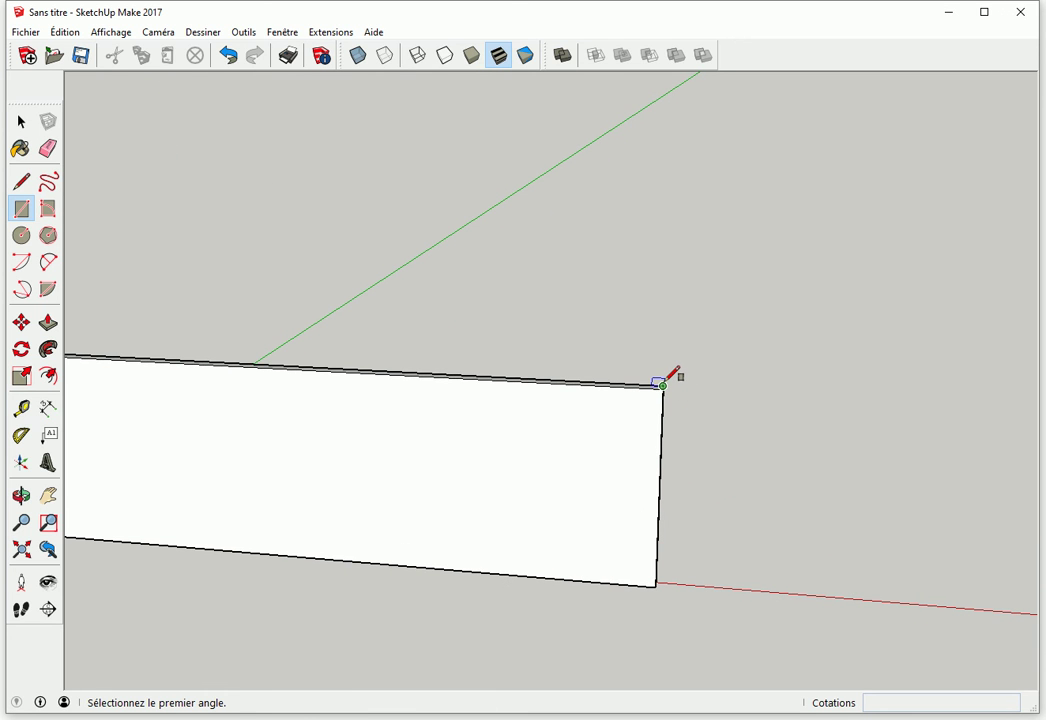
{"action": "left_click", "coordinate": [663, 385]}
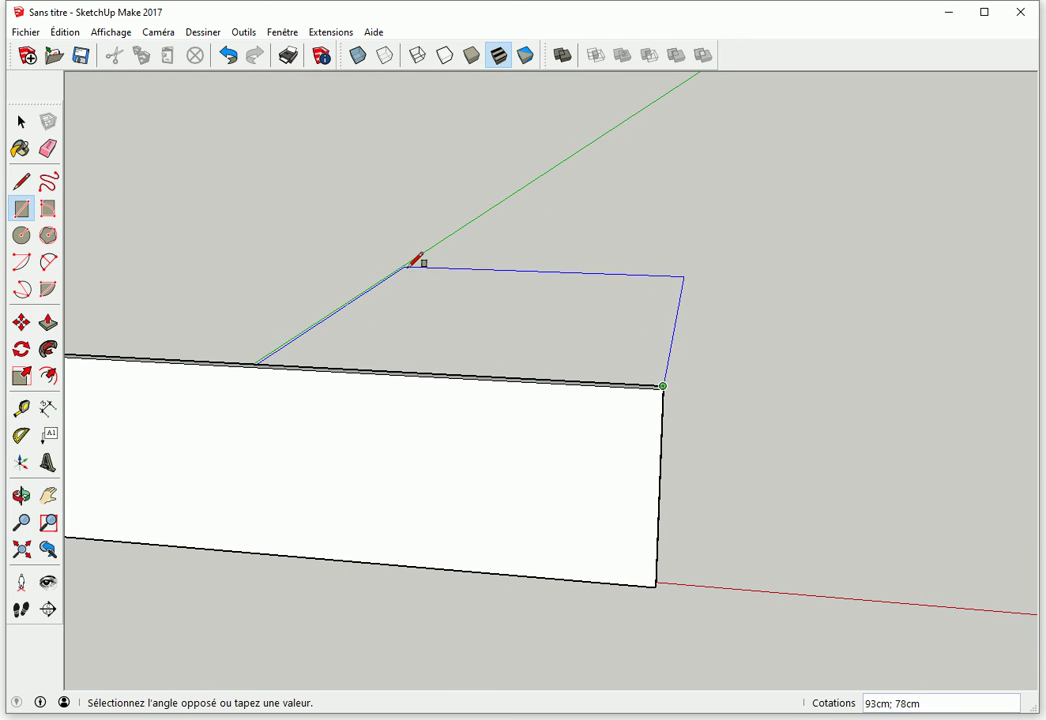
{"action": "left_click", "coordinate": [300, 258]}
{"action": "type", "text": "100;40"}
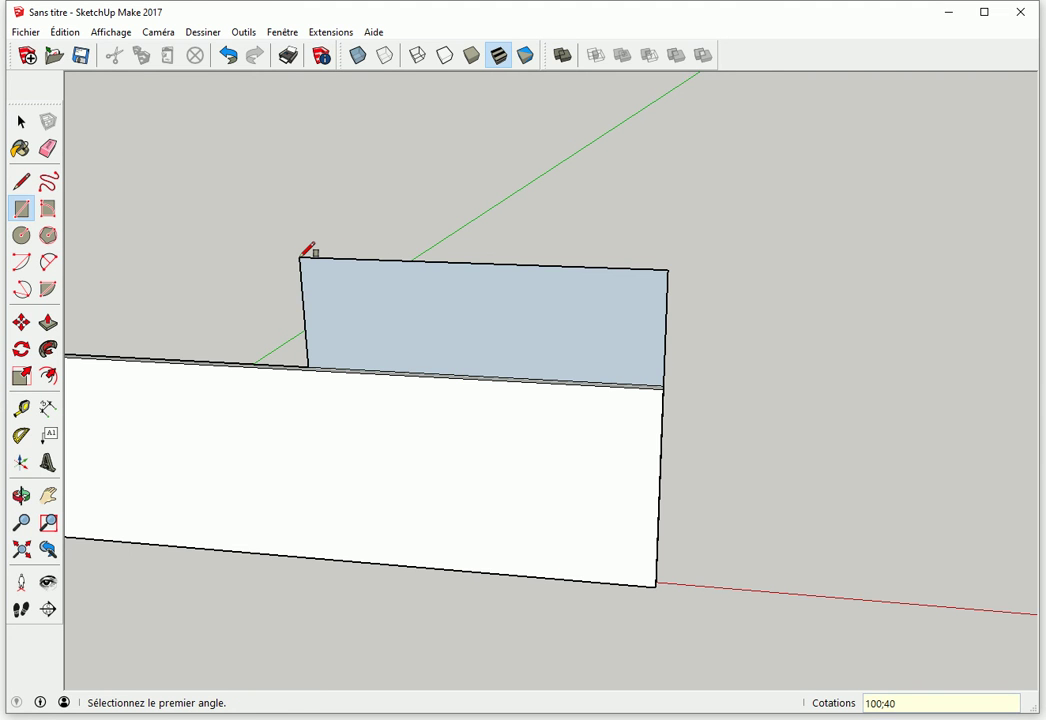
{"action": "key", "text": "Return"}
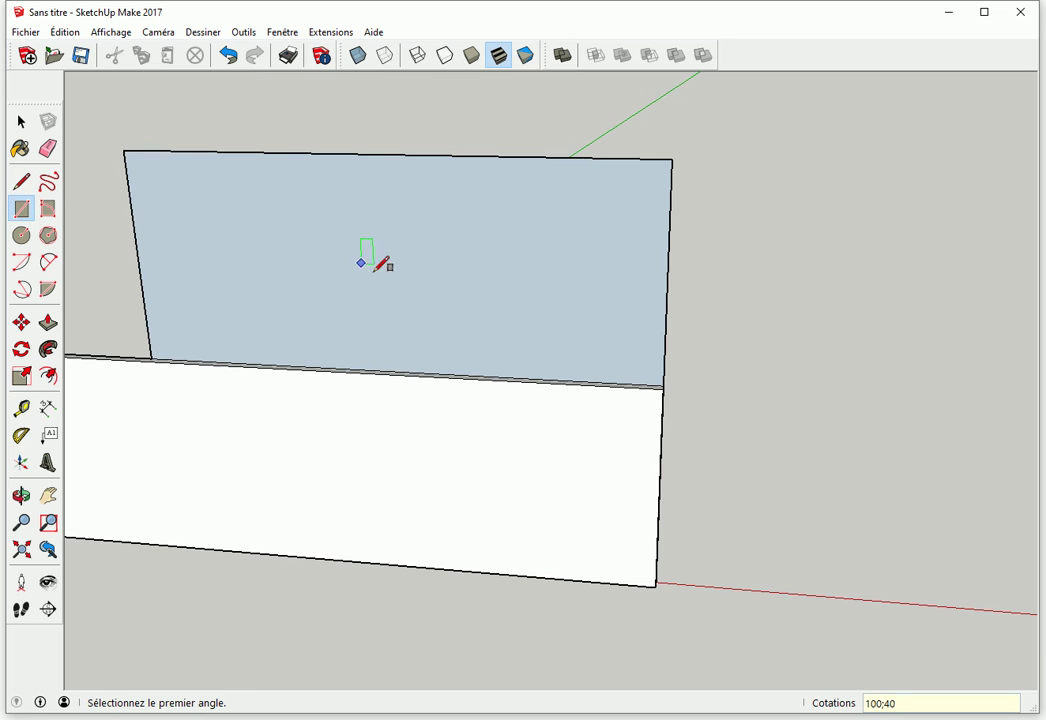
Step: Thicken the 100 cm face by 2 cm to form the middle panel
{"action": "scroll", "coordinate": [444, 290], "scroll_direction": "down", "scroll_amount": 2}
{"action": "key", "text": "p"}
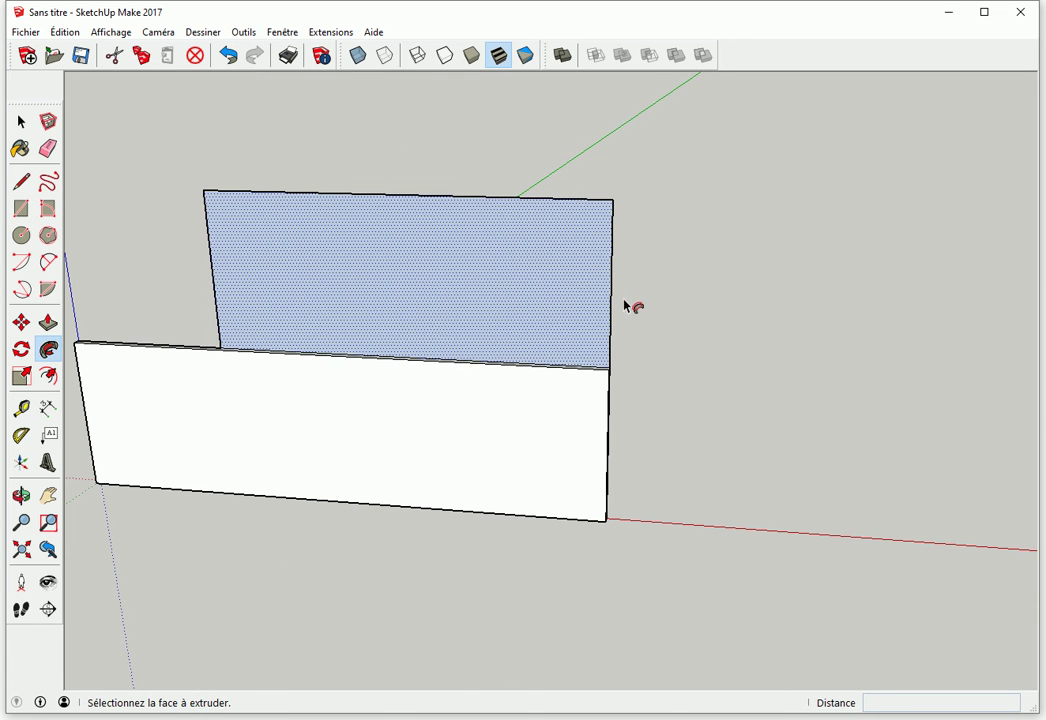
{"action": "left_click", "coordinate": [561, 276]}
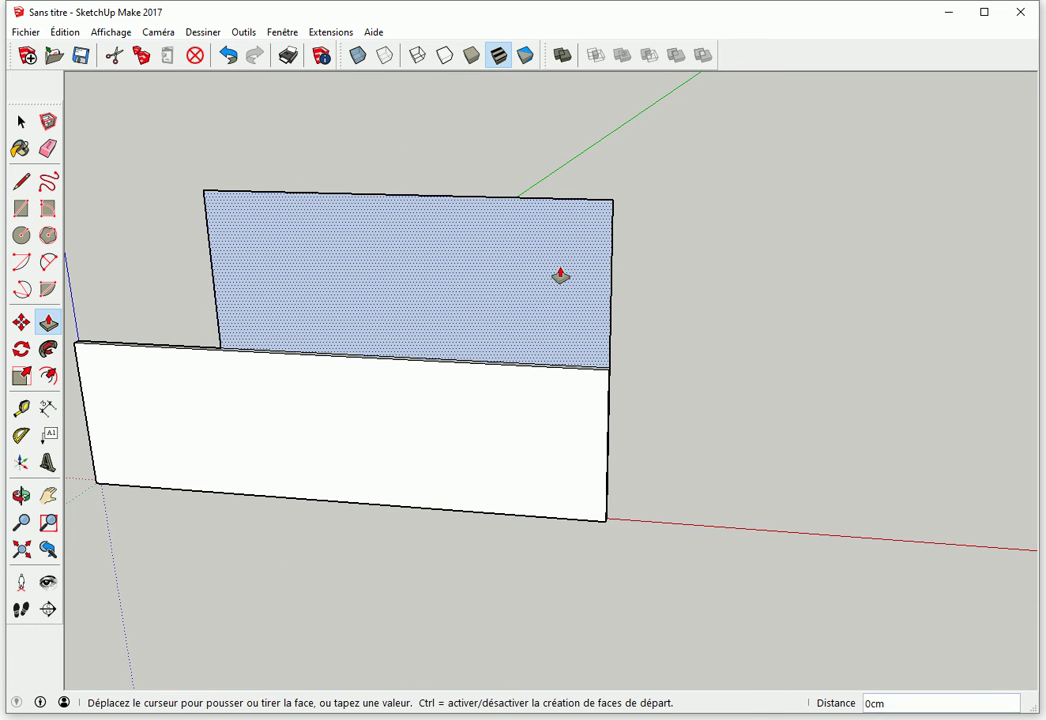
{"action": "left_click", "coordinate": [607, 462]}
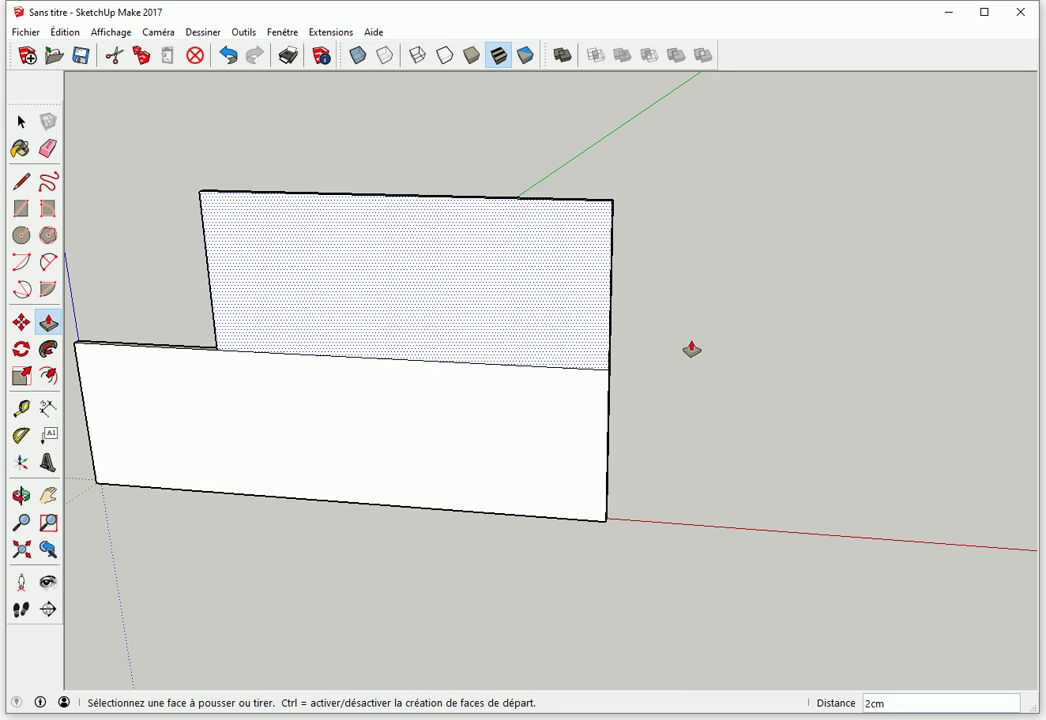
{"action": "key", "text": "space"}
{"action": "key", "text": "o"}
{"action": "left_click_drag", "start_coordinate": [565, 313], "coordinate": [596, 402]}
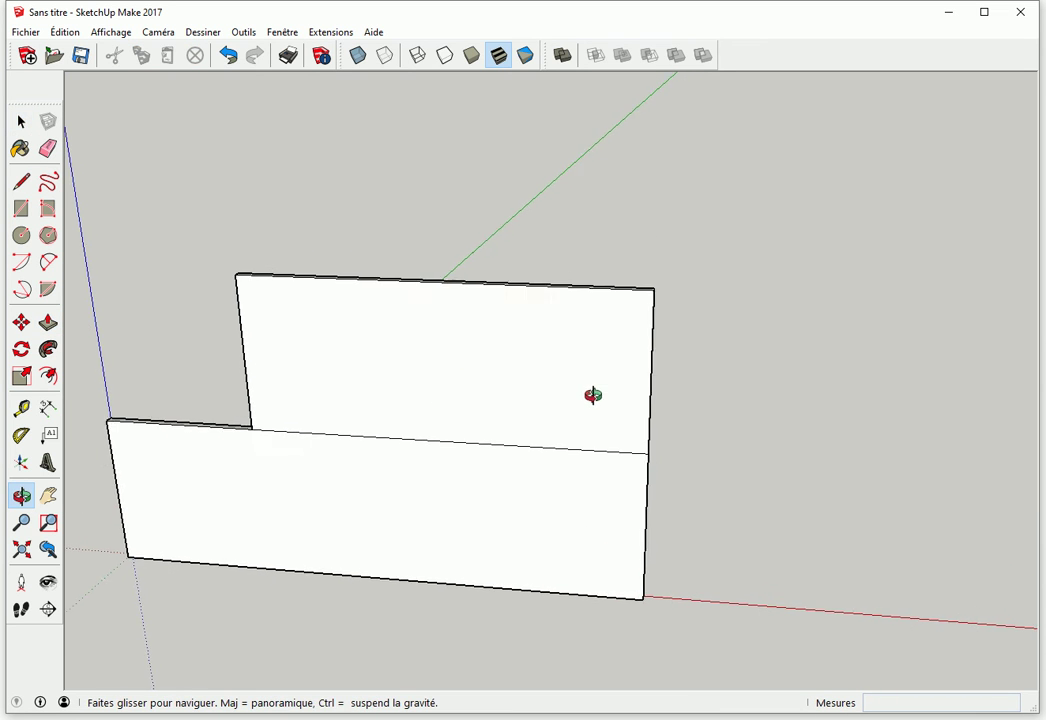
Step: Draw a 60 × 40 cm rectangle above the middle panel
{"action": "key", "text": "r"}
{"action": "scroll", "coordinate": [647, 285], "scroll_direction": "up", "scroll_amount": 2}
{"action": "scroll", "coordinate": [665, 282], "scroll_direction": "up", "scroll_amount": 1}
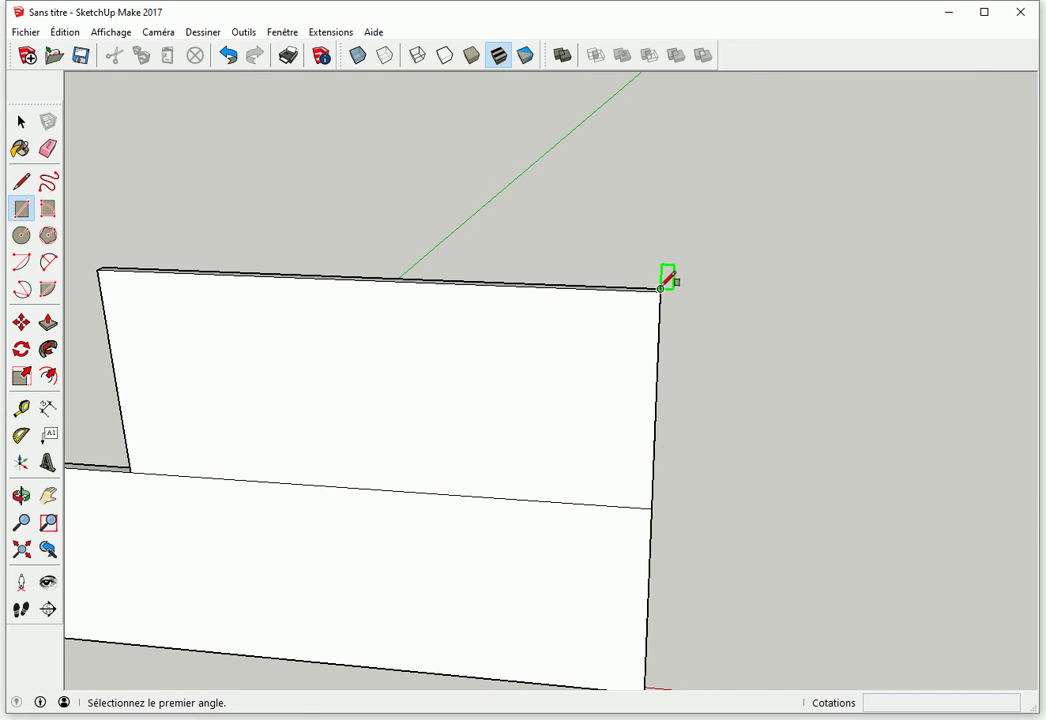
{"action": "left_click", "coordinate": [661, 288]}
{"action": "left_click", "coordinate": [349, 204]}
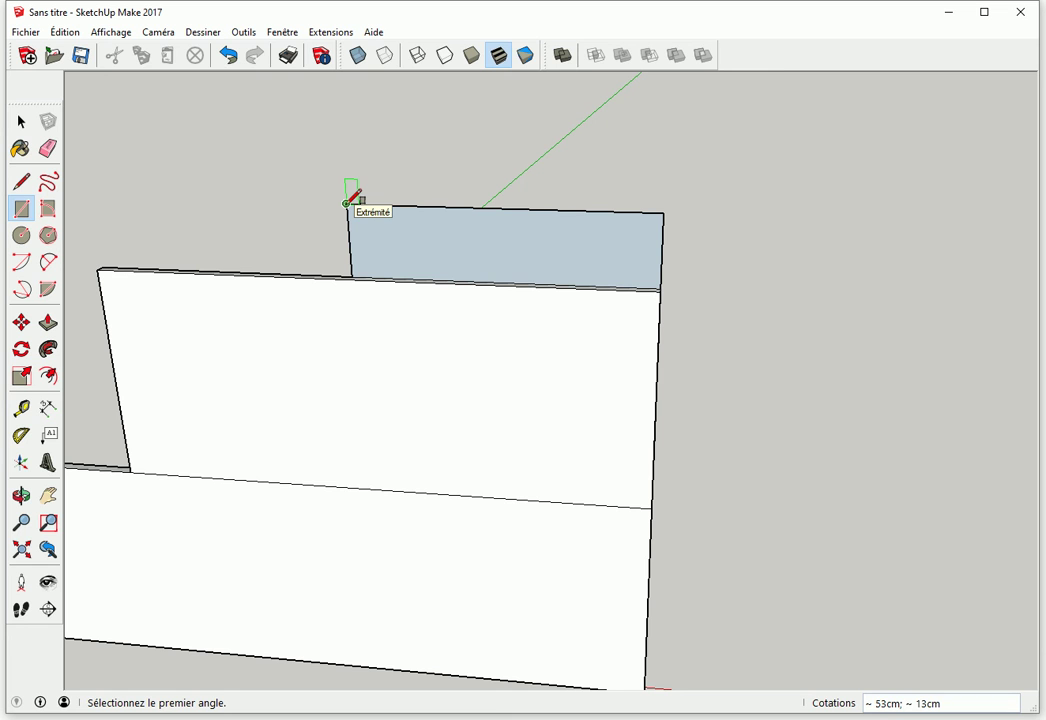
{"action": "type", "text": "60"}
{"action": "key", "text": "Return"}
{"action": "key", "text": "space"}
Step: Push/Pull the 60 cm top panel out 2 cm and view the panels head-on
{"action": "scroll", "coordinate": [357, 219], "scroll_direction": "down", "scroll_amount": 2}
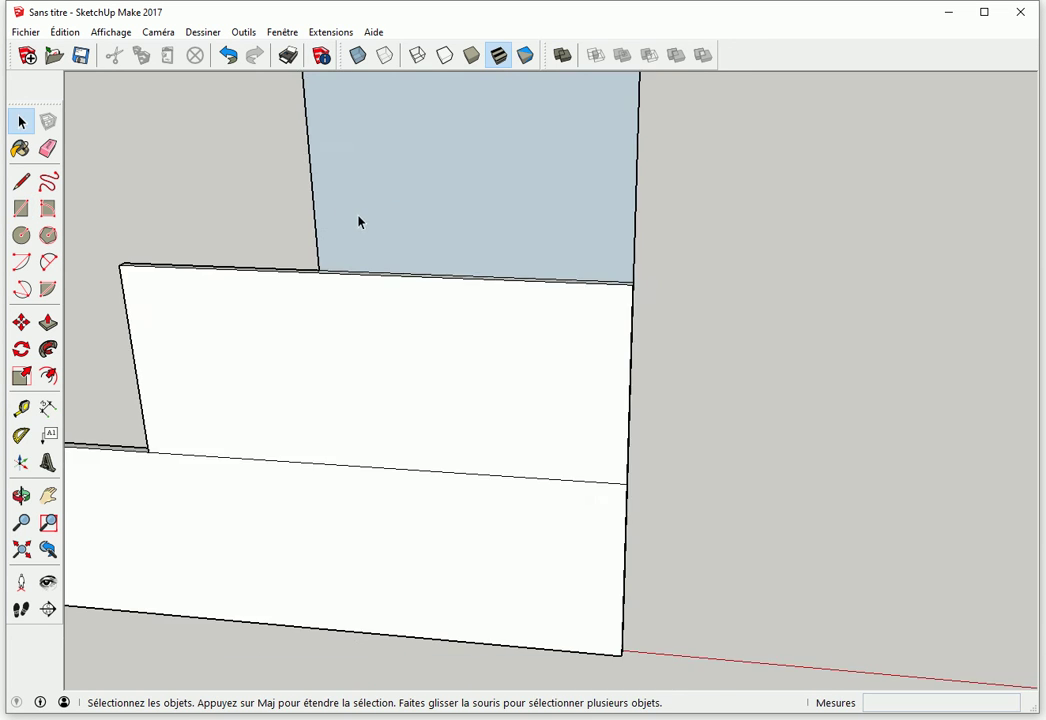
{"action": "scroll", "coordinate": [388, 273], "scroll_direction": "down", "scroll_amount": 2}
{"action": "scroll", "coordinate": [551, 313], "scroll_direction": "down", "scroll_amount": 1}
{"action": "key", "text": "p"}
{"action": "middle_click_drag", "start_coordinate": [551, 313], "coordinate": [474, 276]}
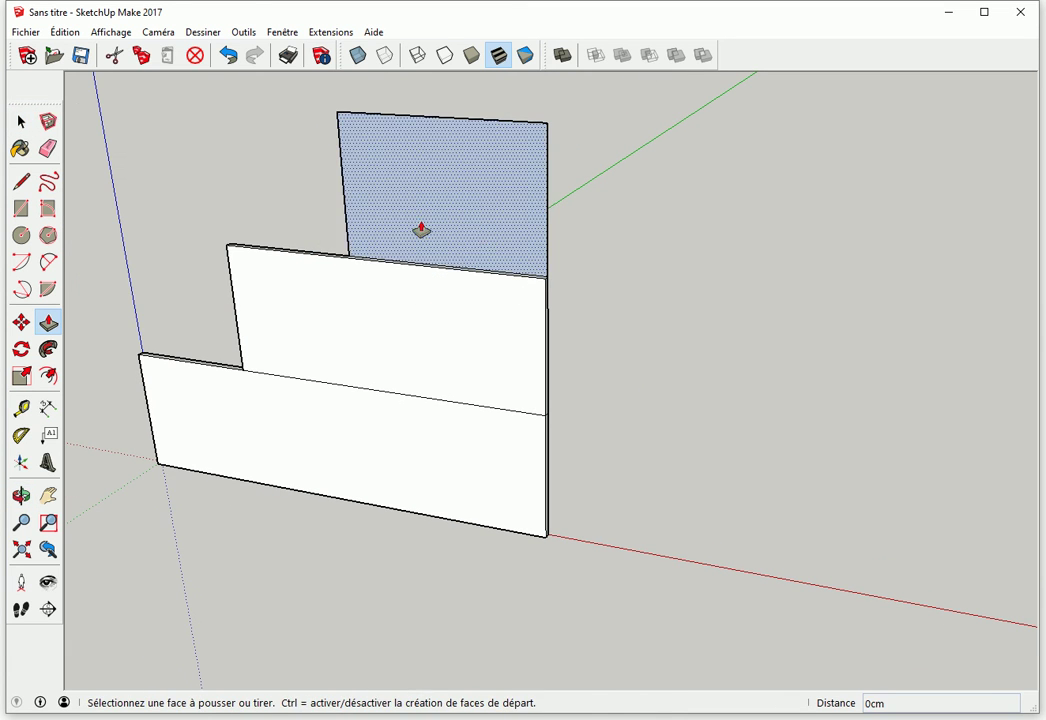
{"action": "left_click", "coordinate": [411, 224]}
{"action": "left_click", "coordinate": [497, 355]}
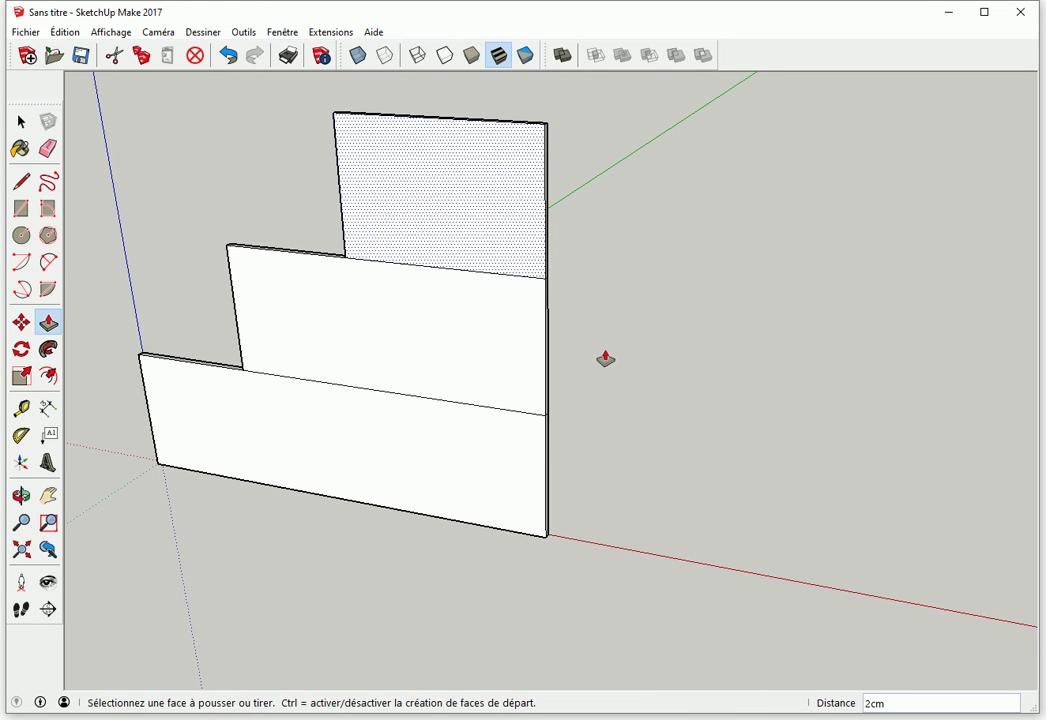
{"action": "key", "text": "space"}
{"action": "mouse_move", "coordinate": [518, 373]}
{"action": "middle_mouse_down"}
{"action": "mouse_move", "coordinate": [507, 330]}
{"action": "mouse_move", "coordinate": [528, 402]}
{"action": "mouse_move", "coordinate": [584, 397]}
{"action": "mouse_move", "coordinate": [584, 407]}
{"action": "middle_mouse_up"}
Step: Erase the seams between the three panels and offset the merged face inward 2 cm
{"action": "key", "text": "e"}
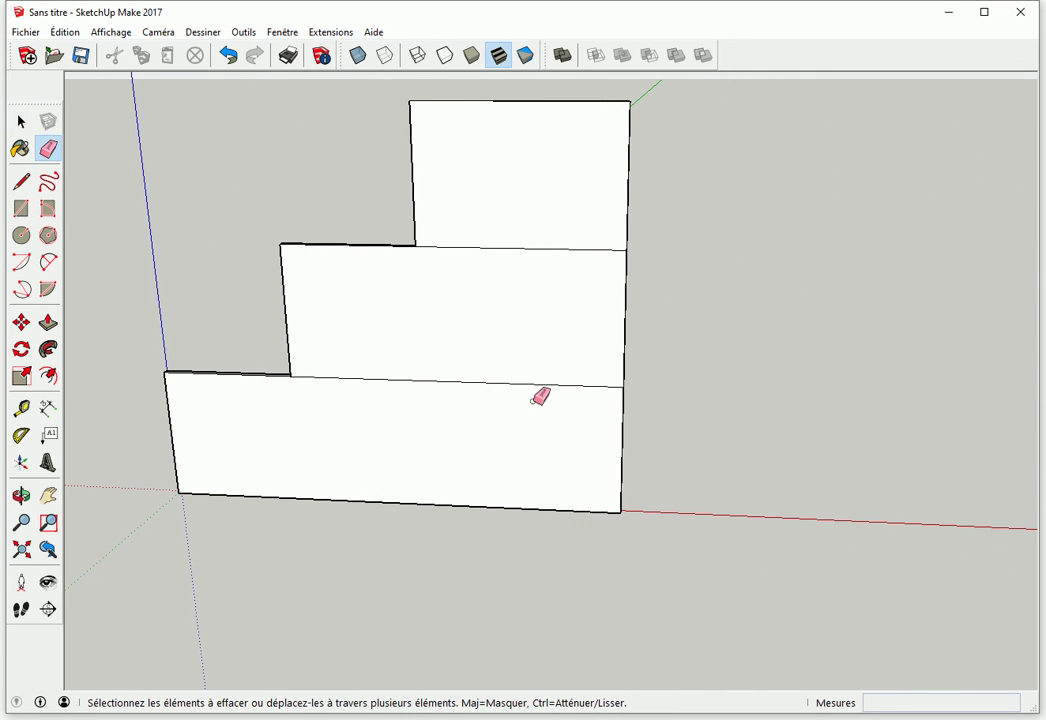
{"action": "left_click_drag", "start_coordinate": [547, 352], "coordinate": [532, 320]}
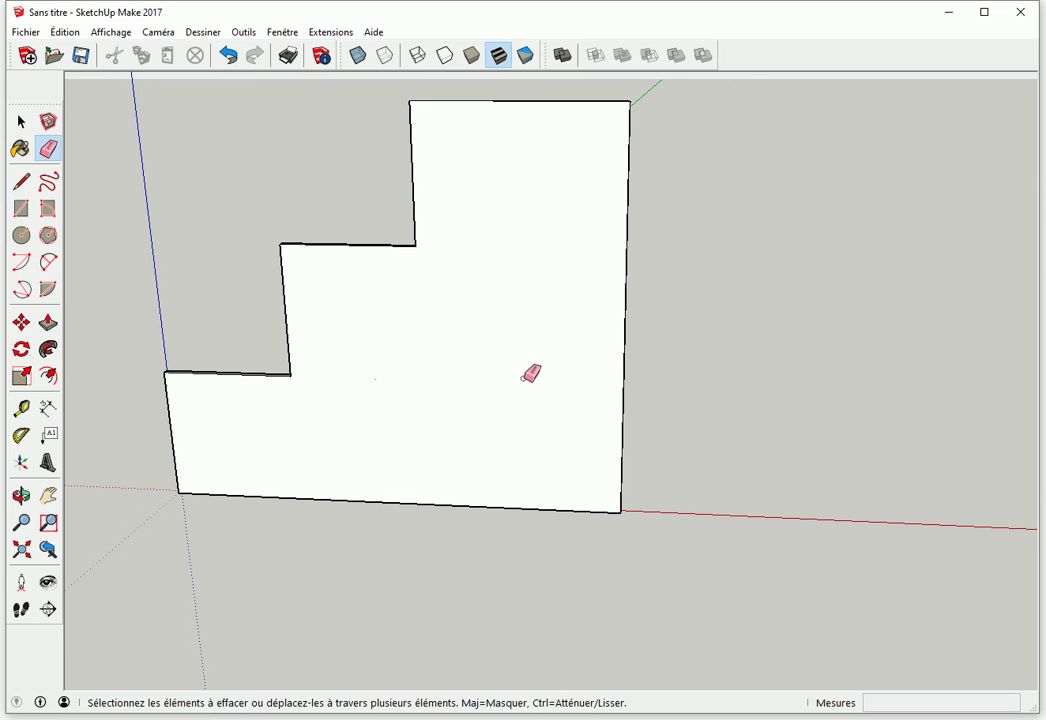
{"action": "left_click", "coordinate": [48, 375]}
{"action": "left_click", "coordinate": [186, 418]}
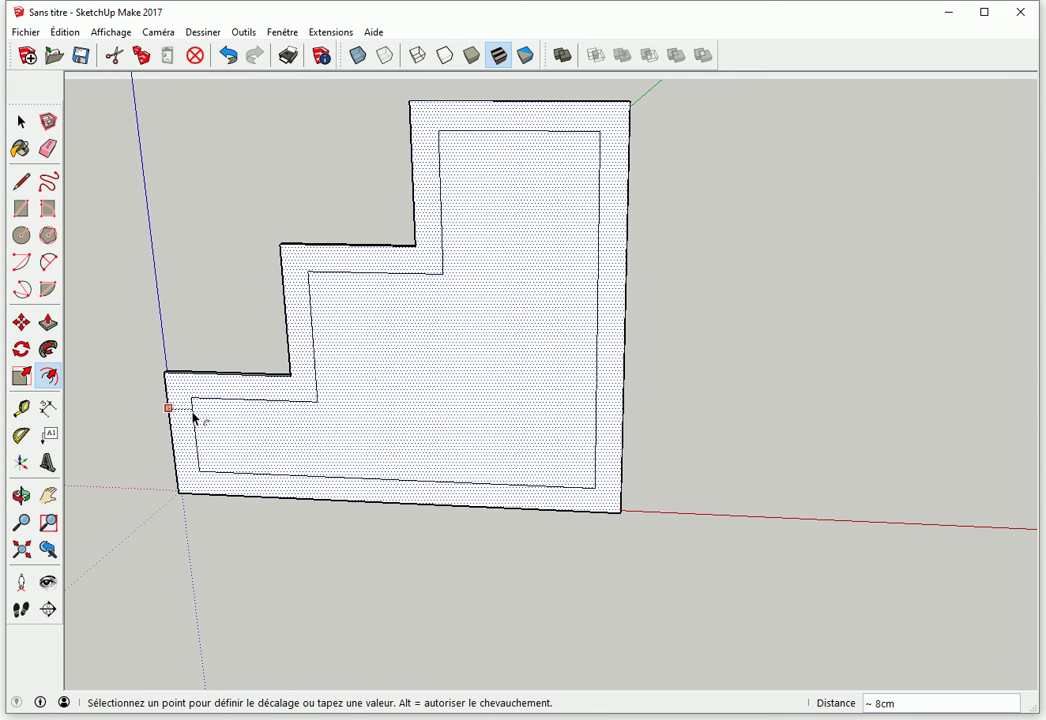
{"action": "left_click", "coordinate": [183, 425]}
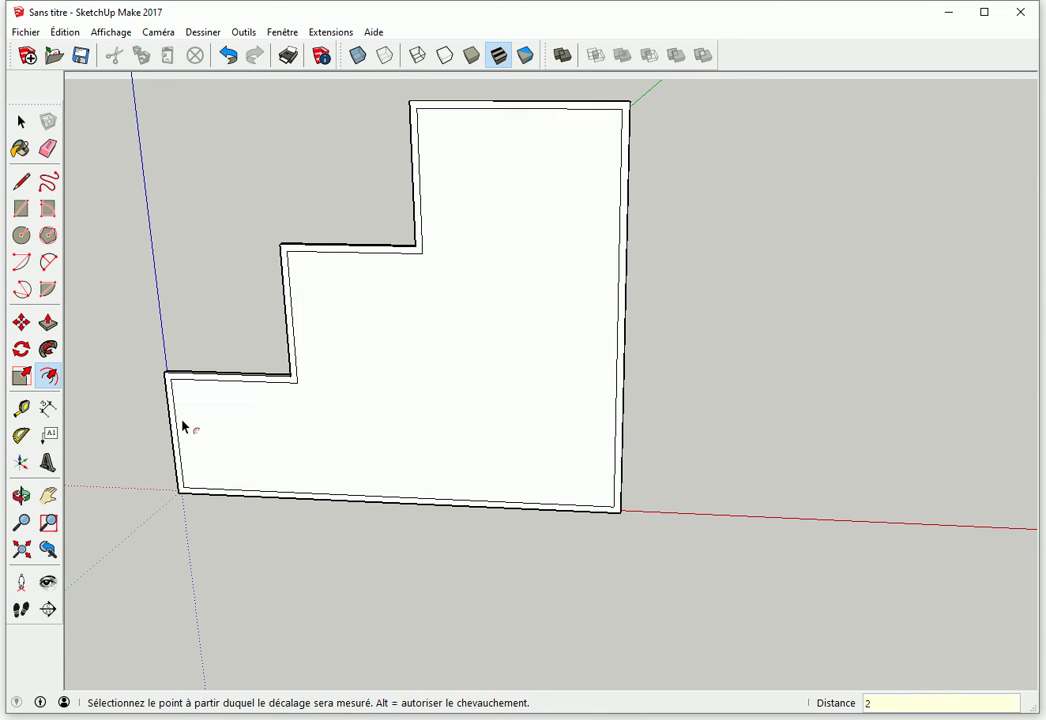
{"action": "left_click", "coordinate": [192, 426]}
{"action": "key", "text": "space"}
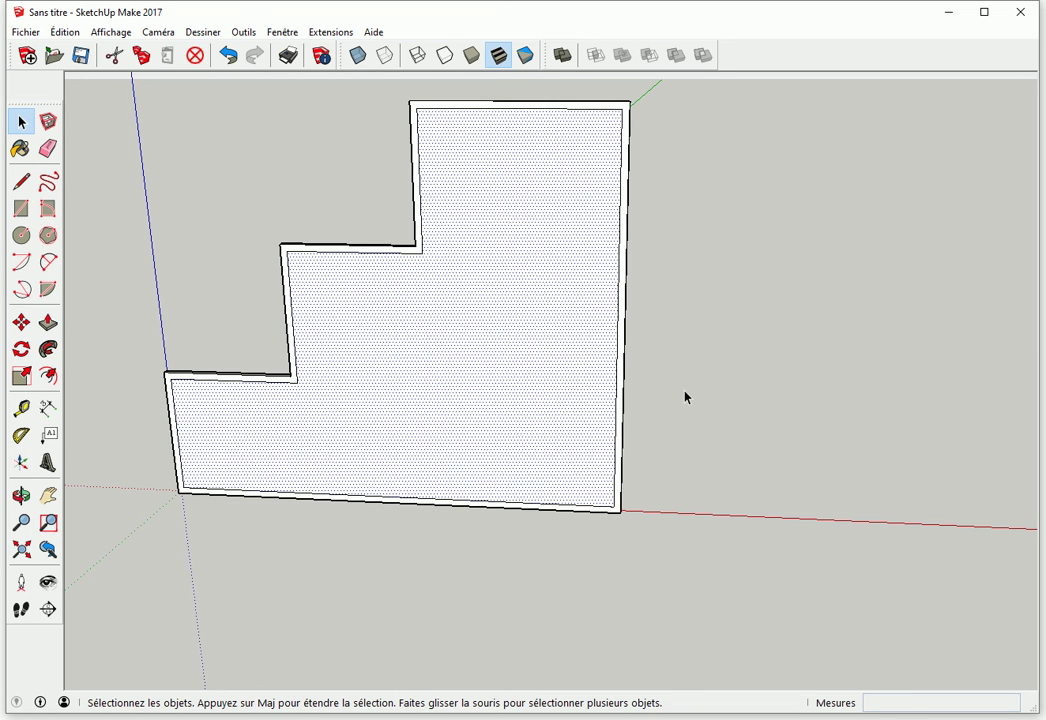
{"action": "left_click", "coordinate": [685, 397]}
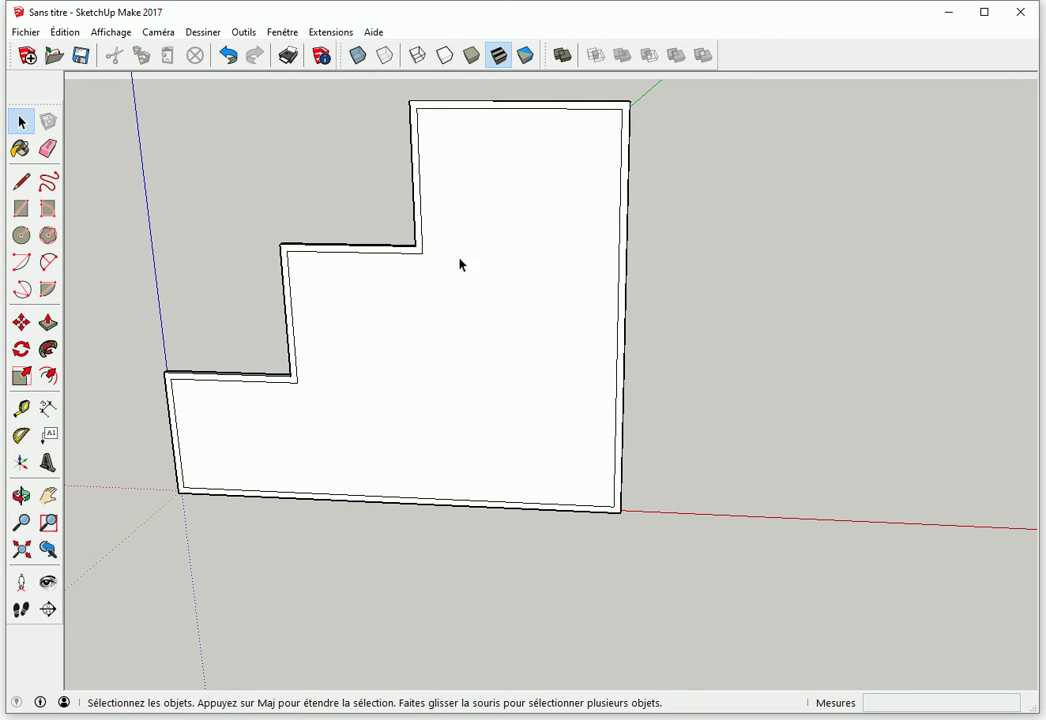
{"action": "left_click", "coordinate": [21, 208]}
Step: Draw two 2 cm-high divider strips across to the right wall at each tier step
{"action": "scroll", "coordinate": [400, 440], "scroll_direction": "up", "scroll_amount": 2}
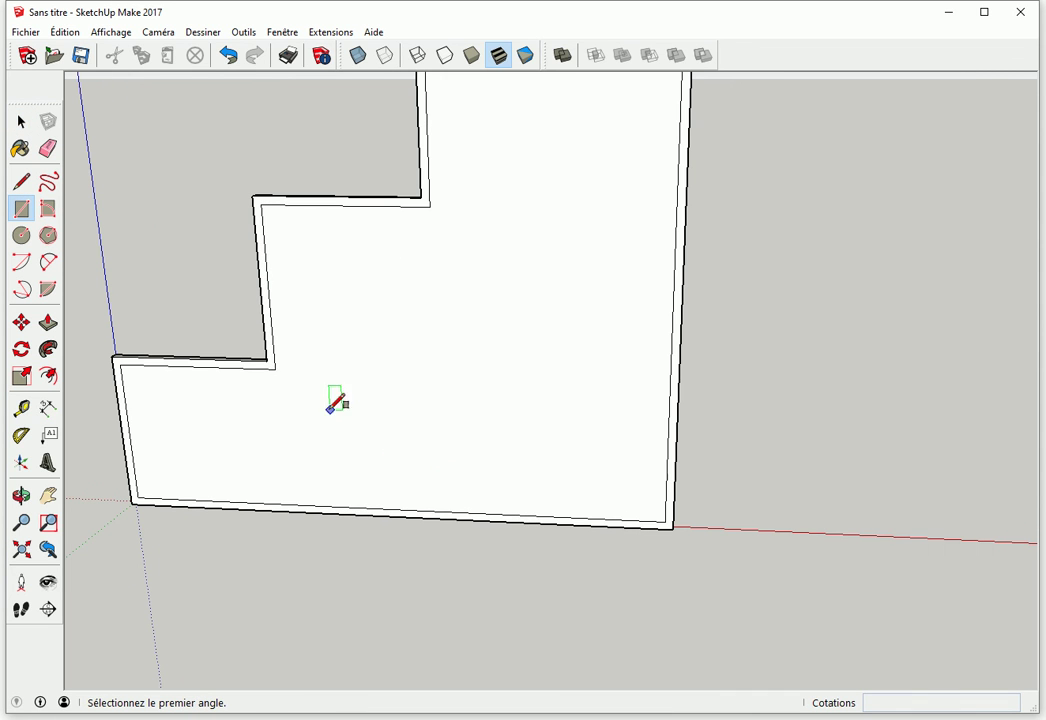
{"action": "left_click", "coordinate": [275, 369]}
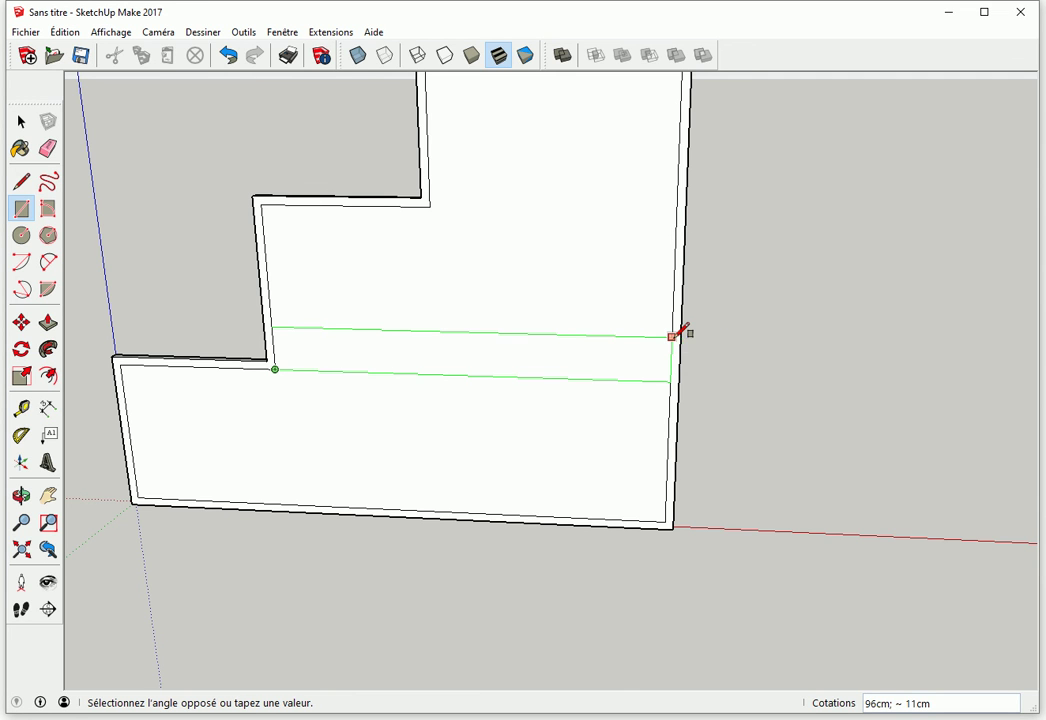
{"action": "left_click", "coordinate": [672, 337]}
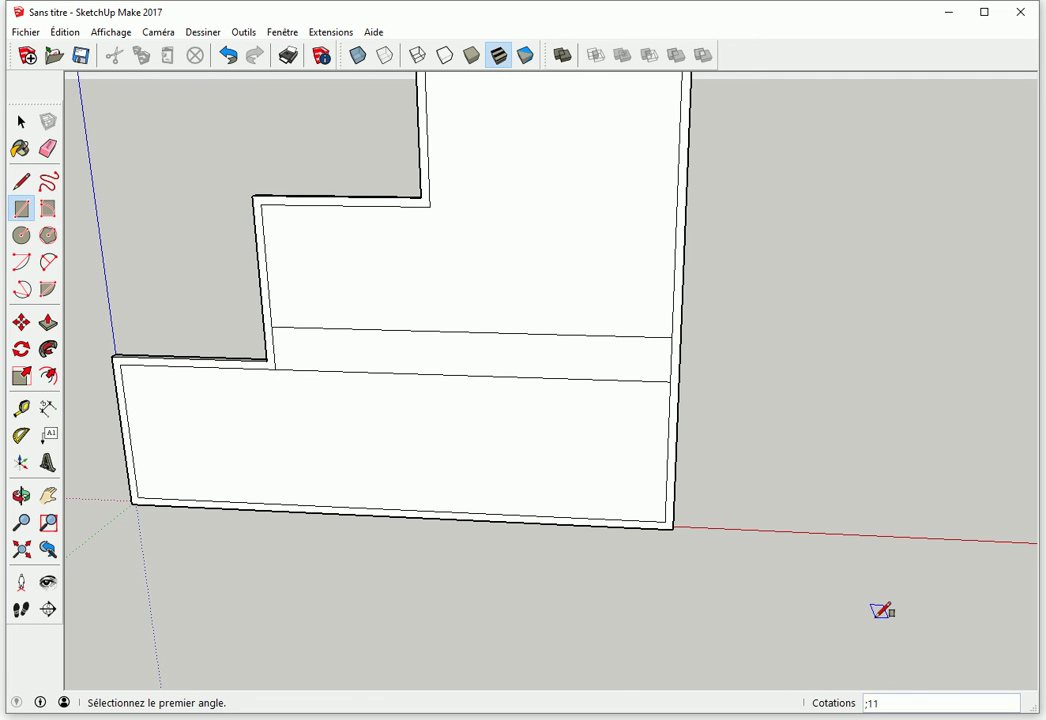
{"action": "type", "text": ";2"}
{"action": "key", "text": "ctrl+z"}
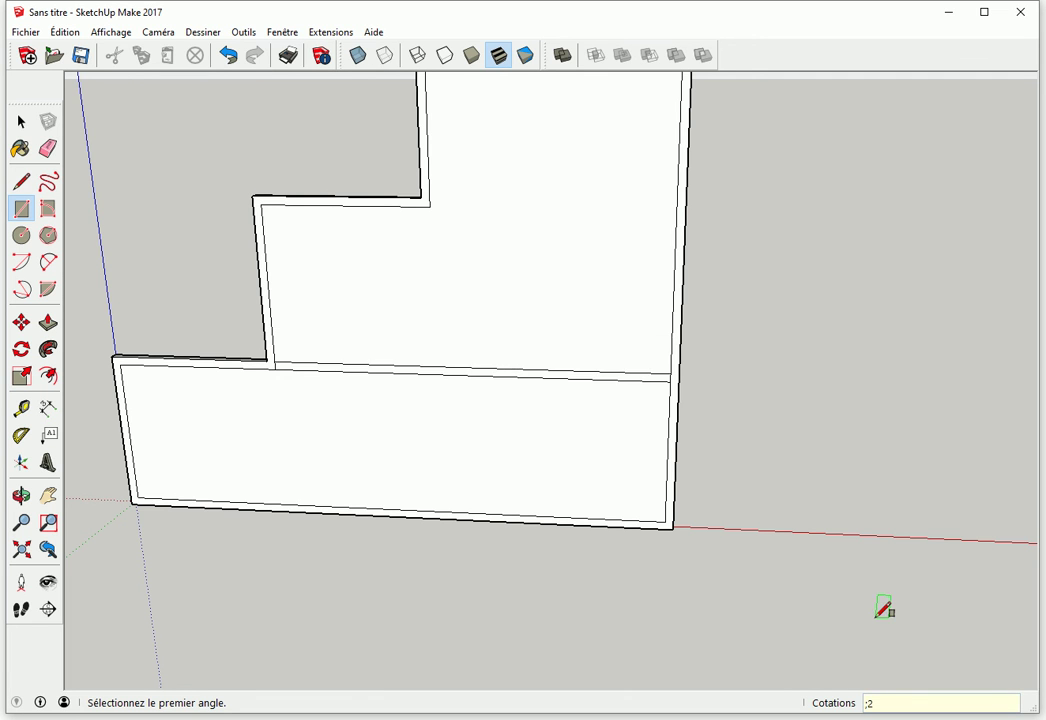
{"action": "left_click", "coordinate": [430, 206]}
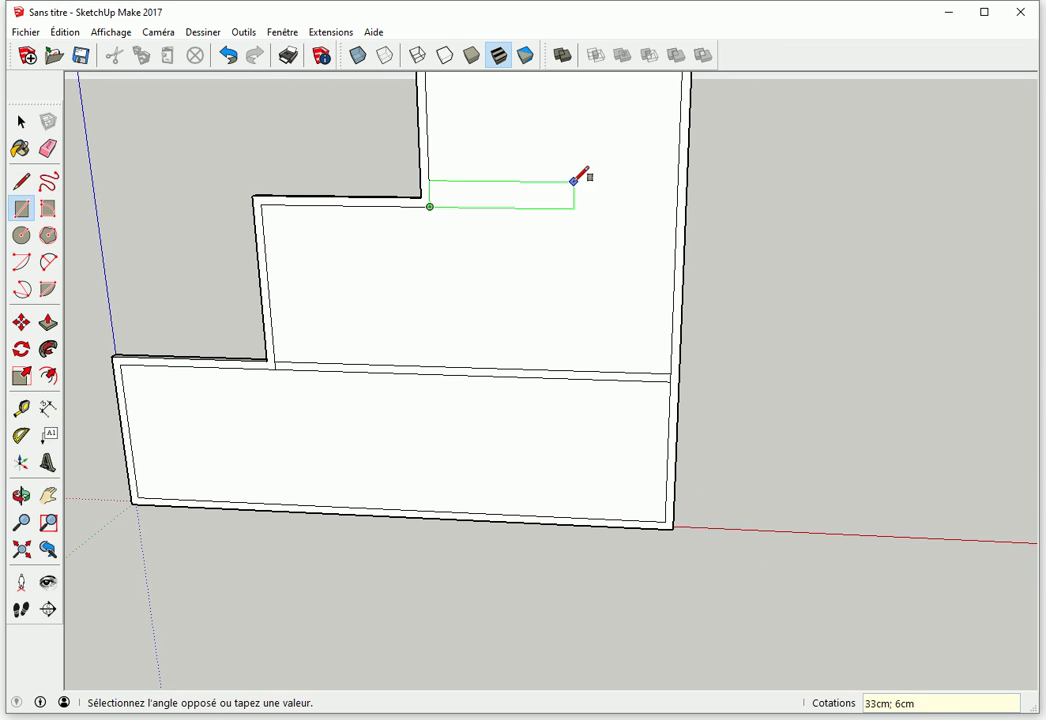
{"action": "left_click", "coordinate": [683, 152]}
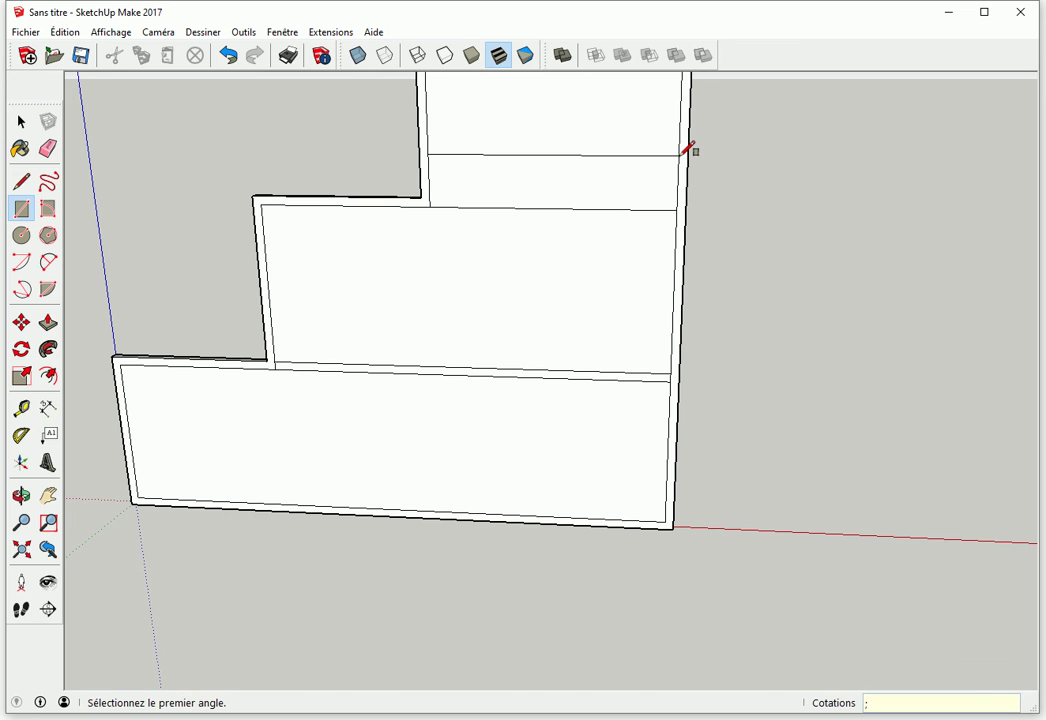
{"action": "key", "text": "ctrl+z"}
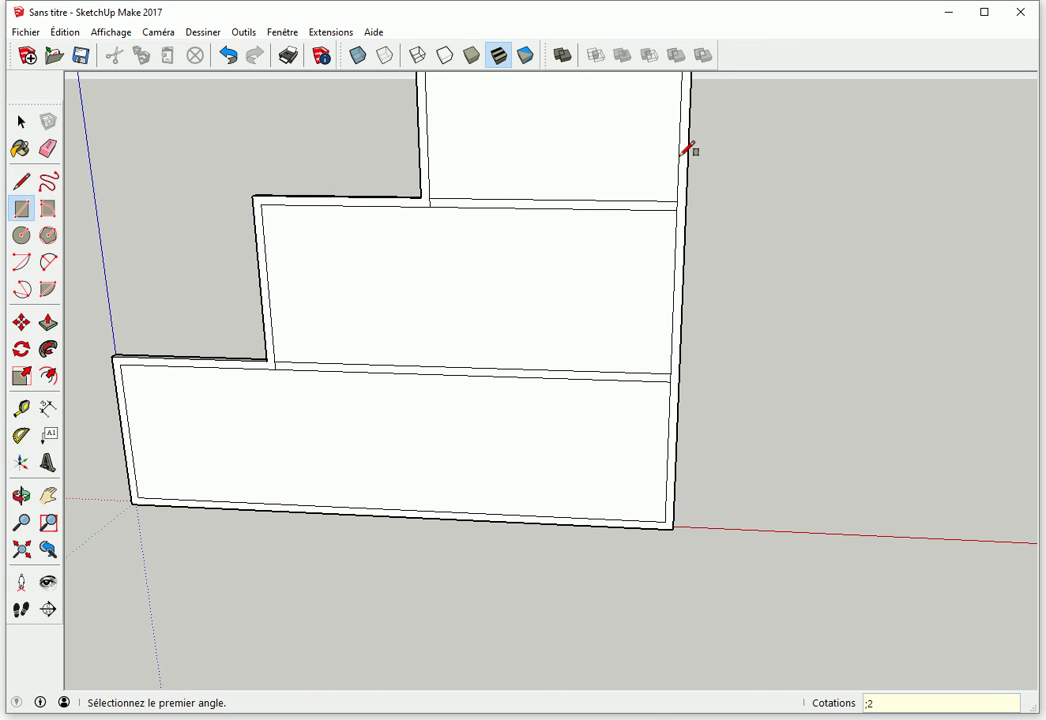
{"action": "key", "text": "space"}
{"action": "scroll", "coordinate": [553, 243], "scroll_direction": "up", "scroll_amount": 2}
Step: Erase the stray edge near the outline's top-right corner
{"action": "key", "text": "e"}
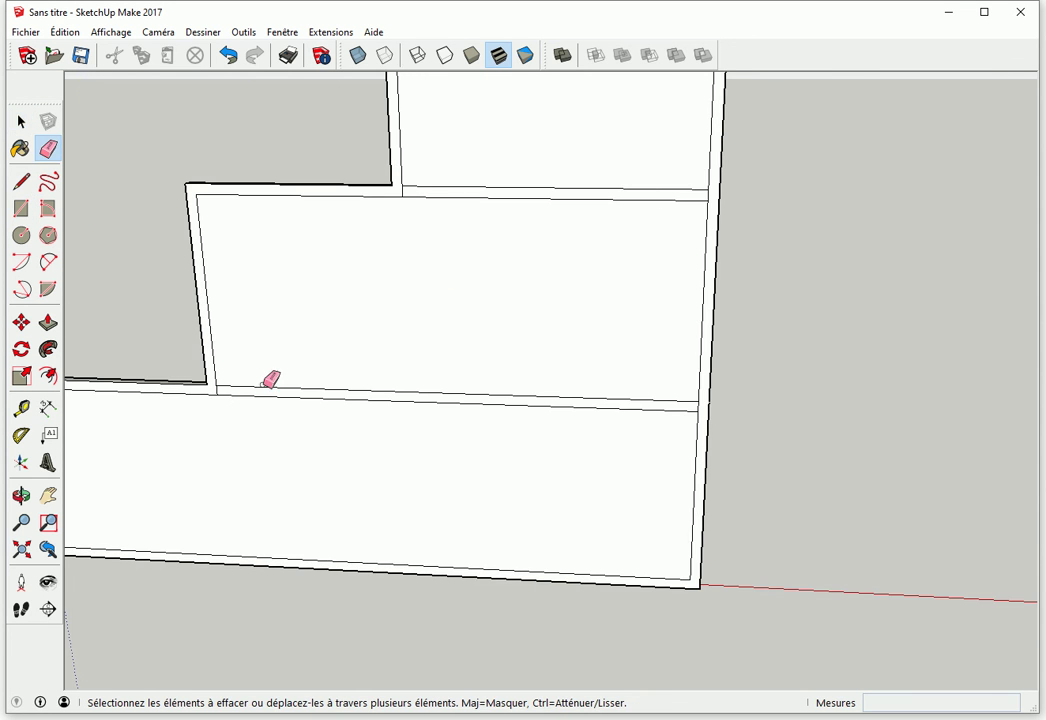
{"action": "scroll", "coordinate": [222, 393], "scroll_direction": "up", "scroll_amount": 2}
{"action": "scroll", "coordinate": [222, 393], "scroll_direction": "up", "scroll_amount": 1}
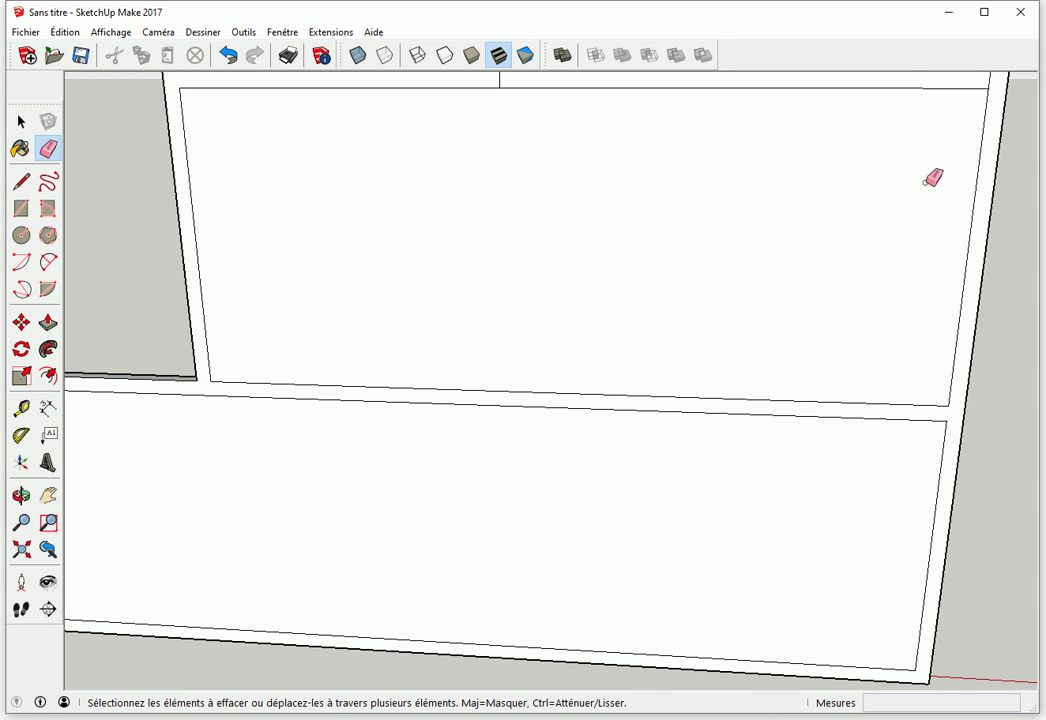
{"action": "middle_click_drag", "start_coordinate": [934, 173], "coordinate": [869, 236], "text": "shift"}
{"action": "left_click", "coordinate": [983, 159]}
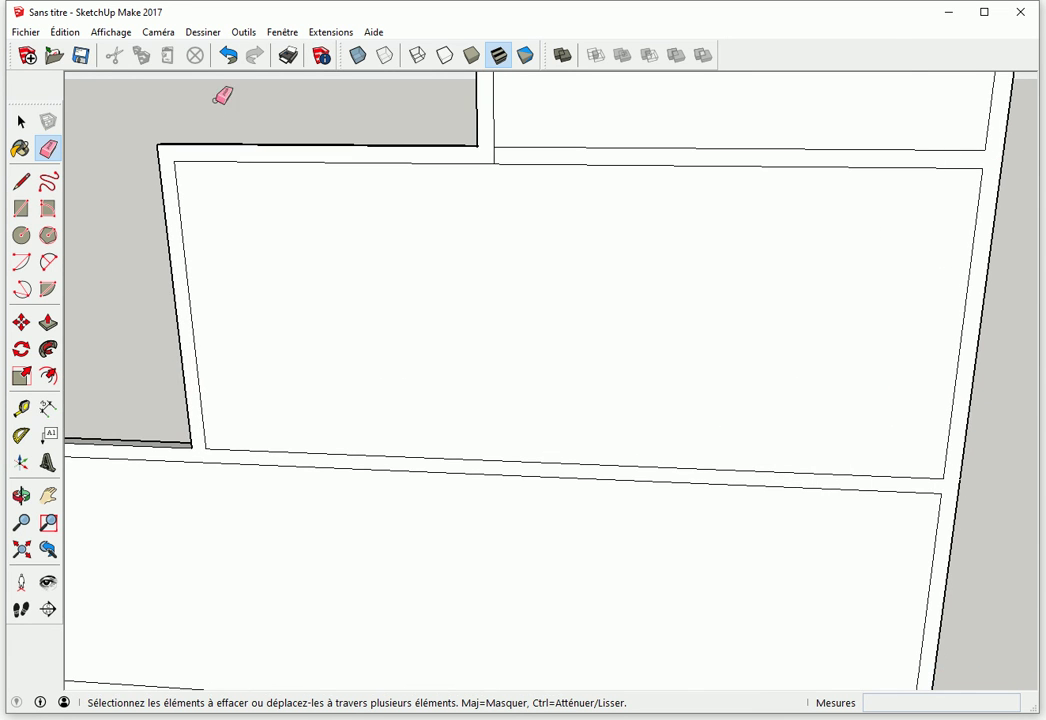
{"action": "scroll", "coordinate": [566, 190], "scroll_direction": "down", "scroll_amount": 5}
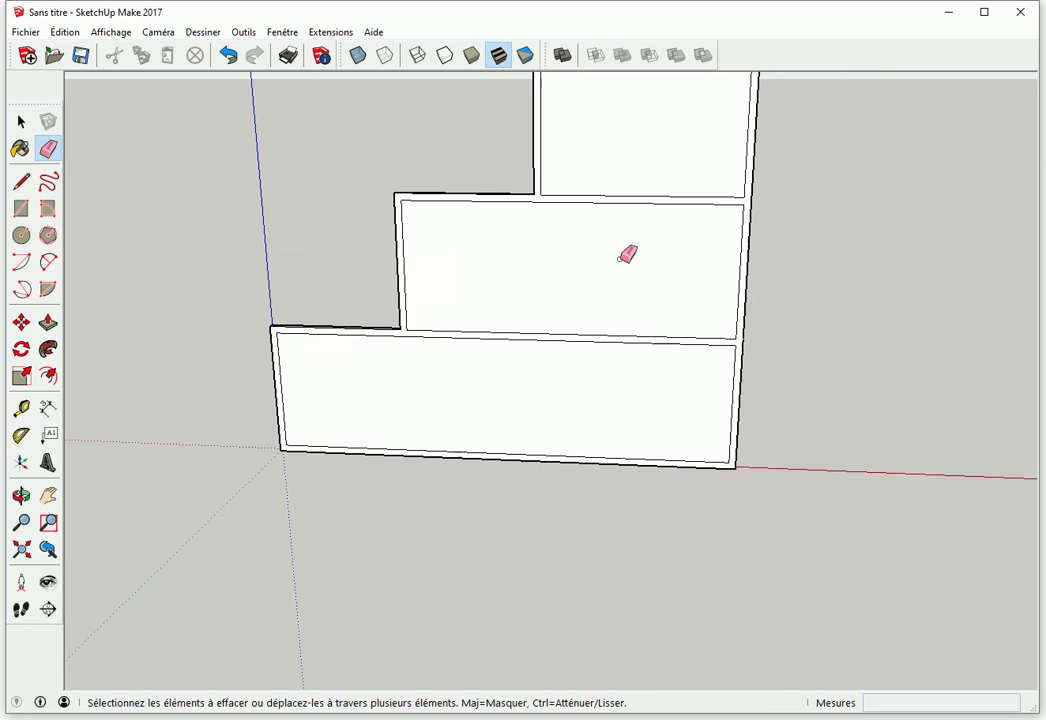
Step: Push/Pull the 2 cm wall border 24 cm deep and view the hollow shelf
{"action": "middle_click_drag", "start_coordinate": [626, 252], "coordinate": [469, 290]}
{"action": "key", "text": "p"}
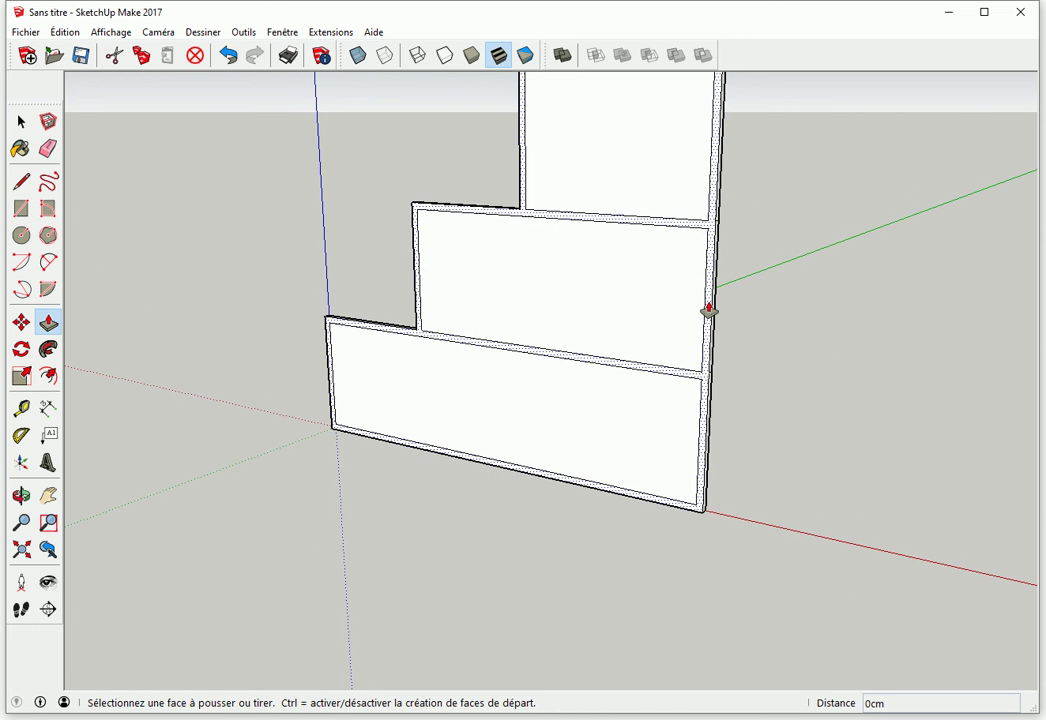
{"action": "left_click", "coordinate": [705, 309]}
{"action": "left_click", "coordinate": [670, 333]}
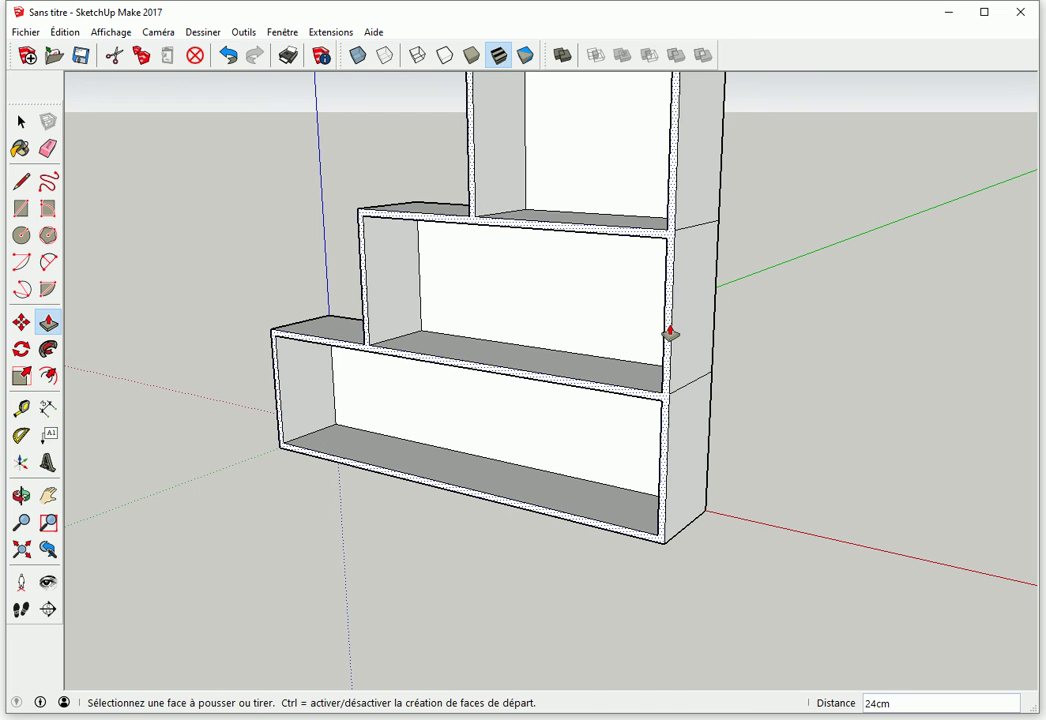
{"action": "key", "text": "space"}
{"action": "middle_click_drag", "start_coordinate": [380, 380], "coordinate": [474, 461]}
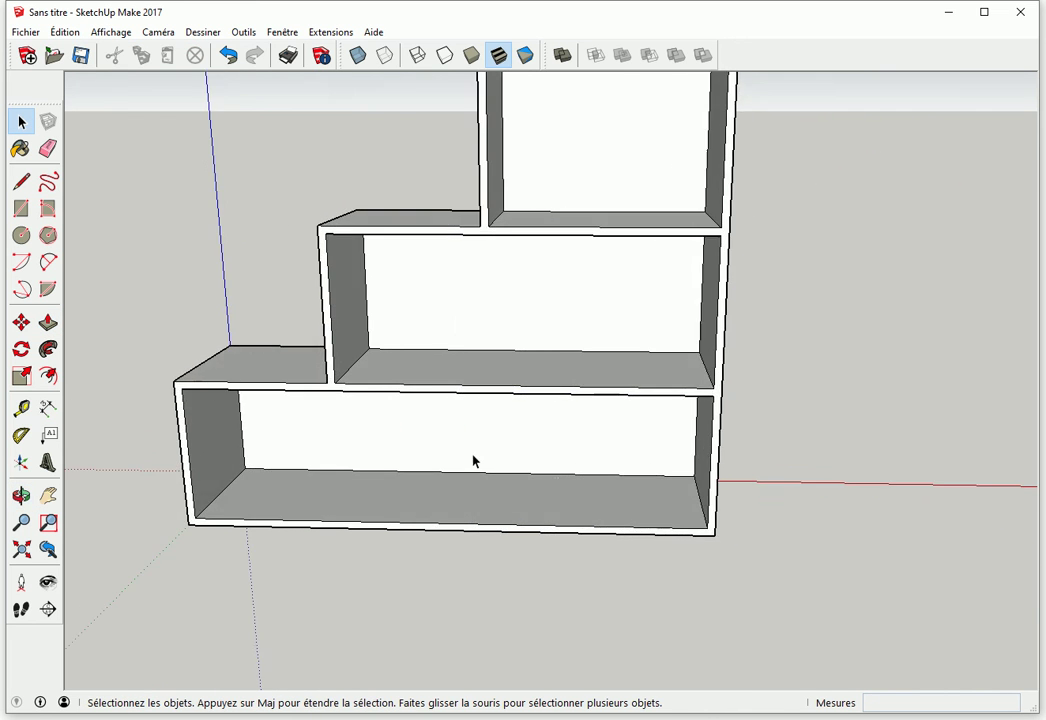
{"action": "scroll", "coordinate": [474, 461], "scroll_direction": "down", "scroll_amount": 2}
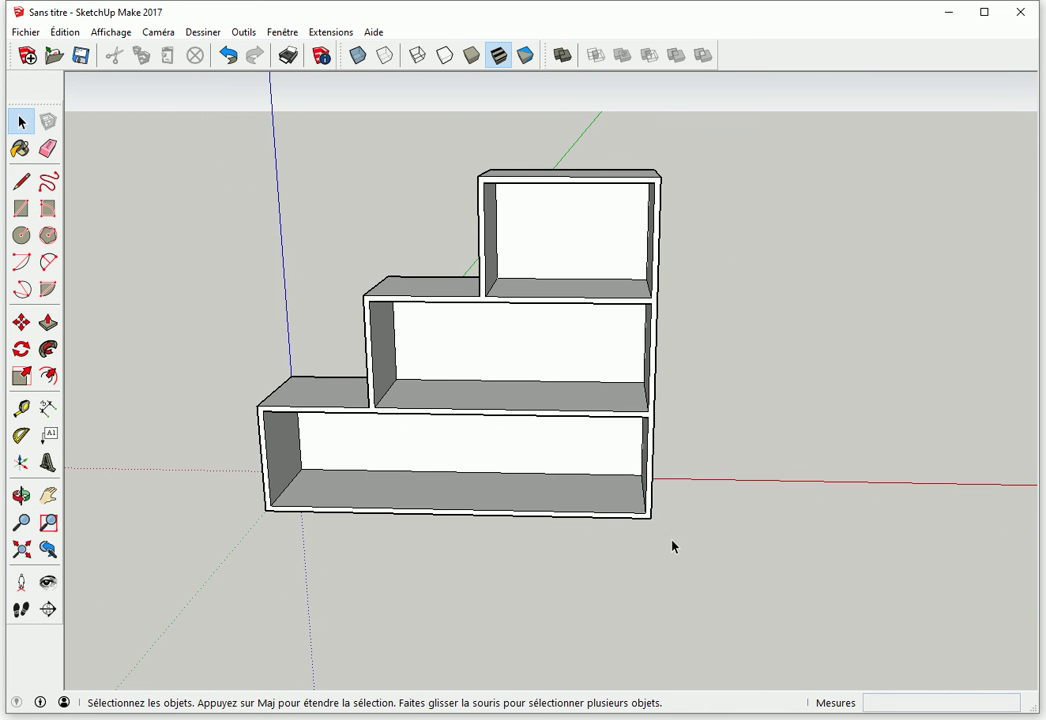
{"action": "middle_click_drag", "start_coordinate": [757, 514], "coordinate": [707, 538]}
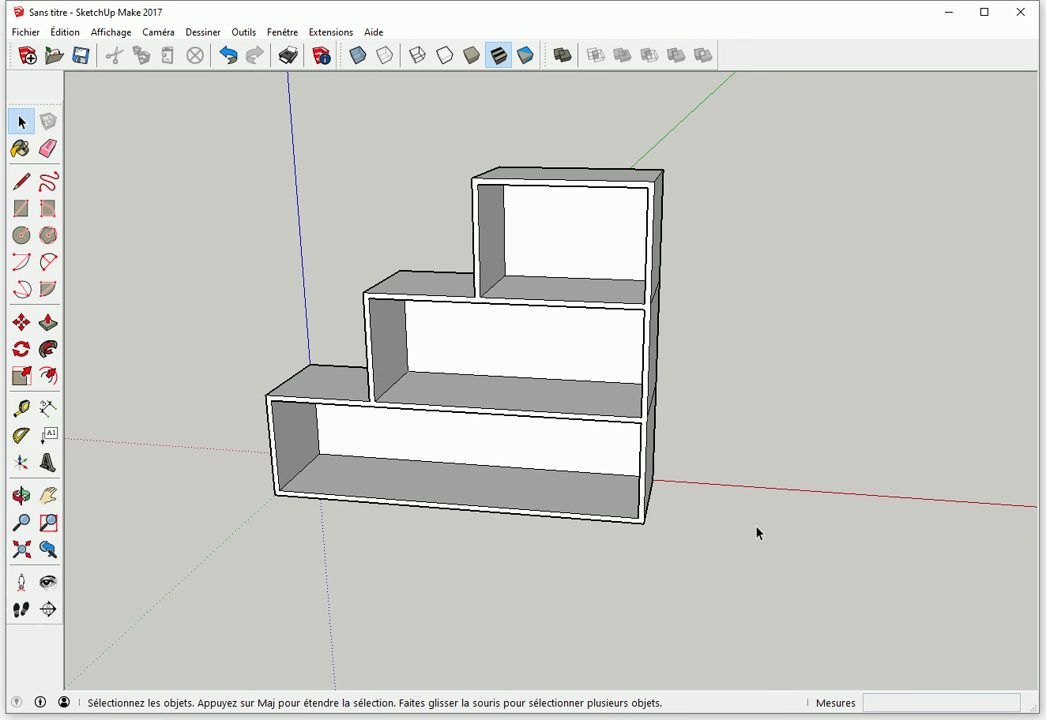
{"action": "middle_click_drag", "start_coordinate": [757, 533], "coordinate": [542, 514]}
{"action": "key", "text": "e"}
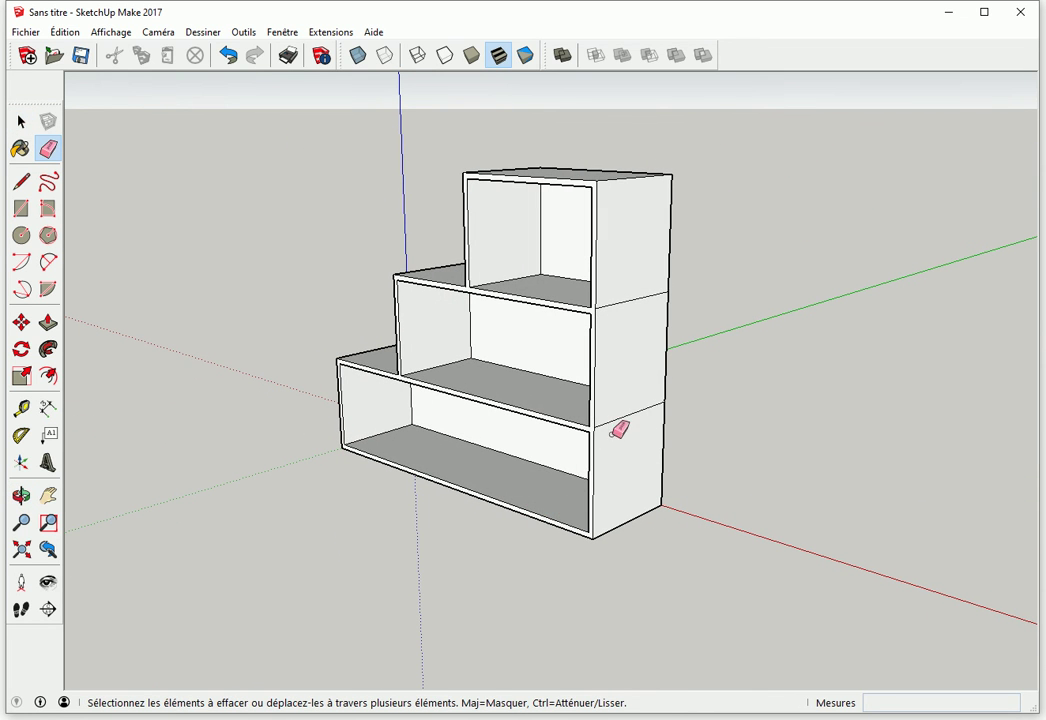
{"action": "mouse_move", "coordinate": [467, 378]}
{"action": "middle_mouse_down"}
{"action": "mouse_move", "coordinate": [451, 425]}
{"action": "mouse_move", "coordinate": [528, 304]}
{"action": "middle_mouse_up"}
{"action": "mouse_move", "coordinate": [357, 465]}
{"action": "middle_mouse_down"}
{"action": "mouse_move", "coordinate": [800, 515]}
{"action": "mouse_move", "coordinate": [455, 502]}
{"action": "mouse_move", "coordinate": [651, 481]}
{"action": "mouse_move", "coordinate": [661, 542]}
{"action": "mouse_move", "coordinate": [758, 546]}
{"action": "middle_mouse_up"}
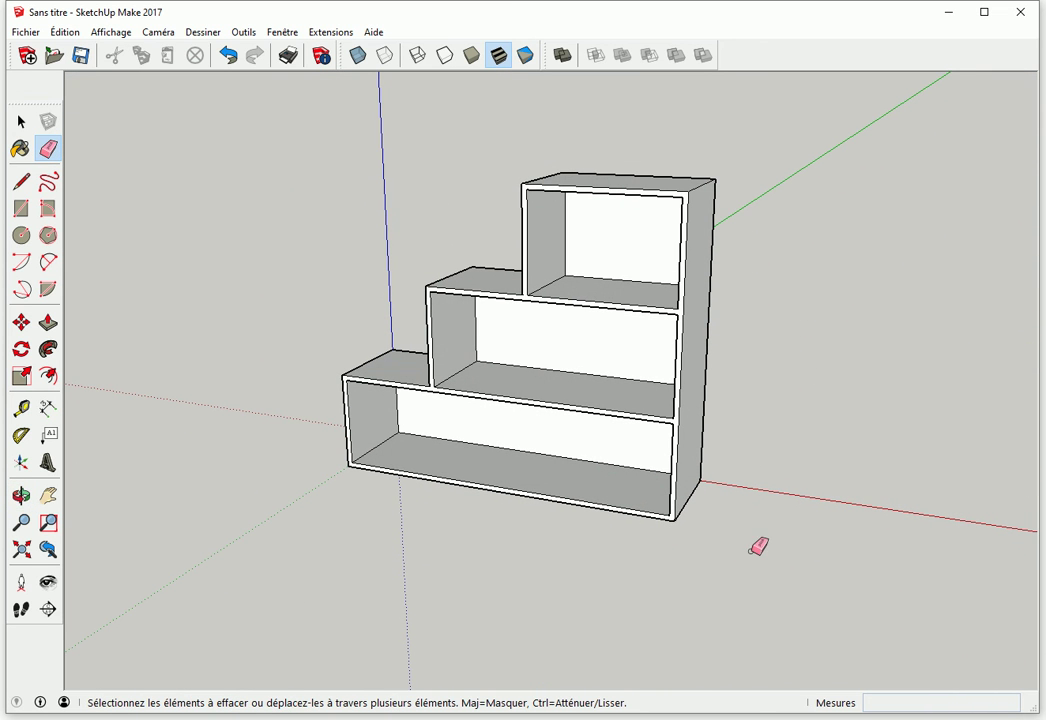